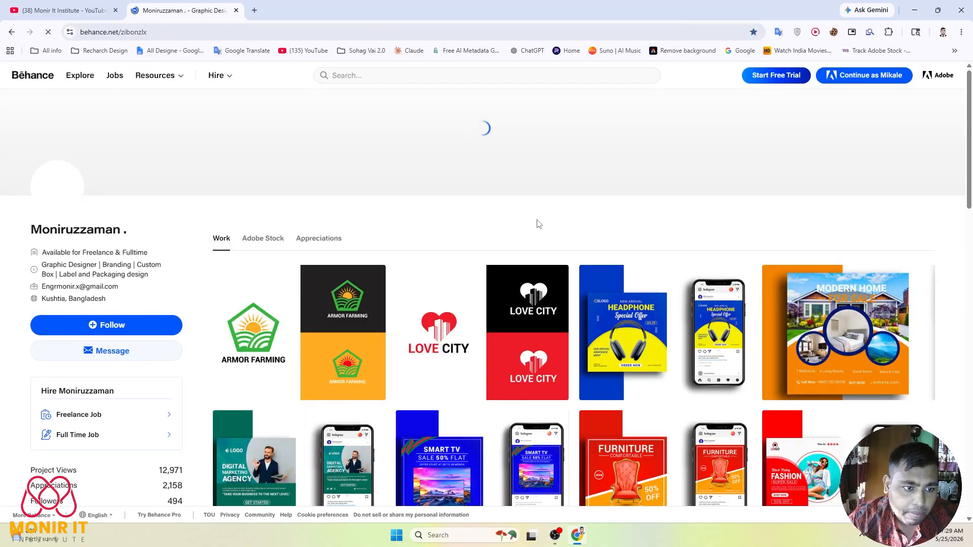
Browse the packaging projects in the Behance portfolio and inspect the white Catering nuts pouch project, closing it when done
scroll(829, 291, down, 15)
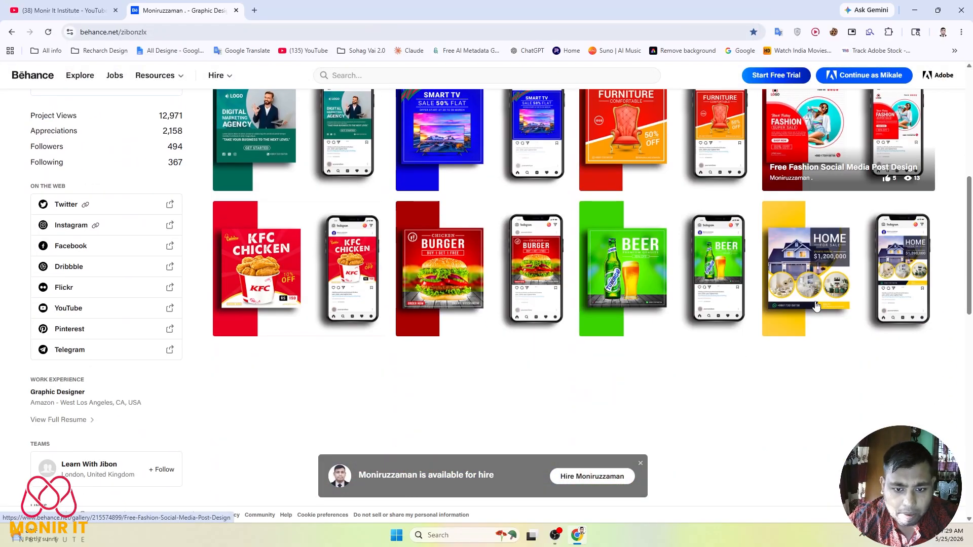
scroll(815, 307, up, 6)
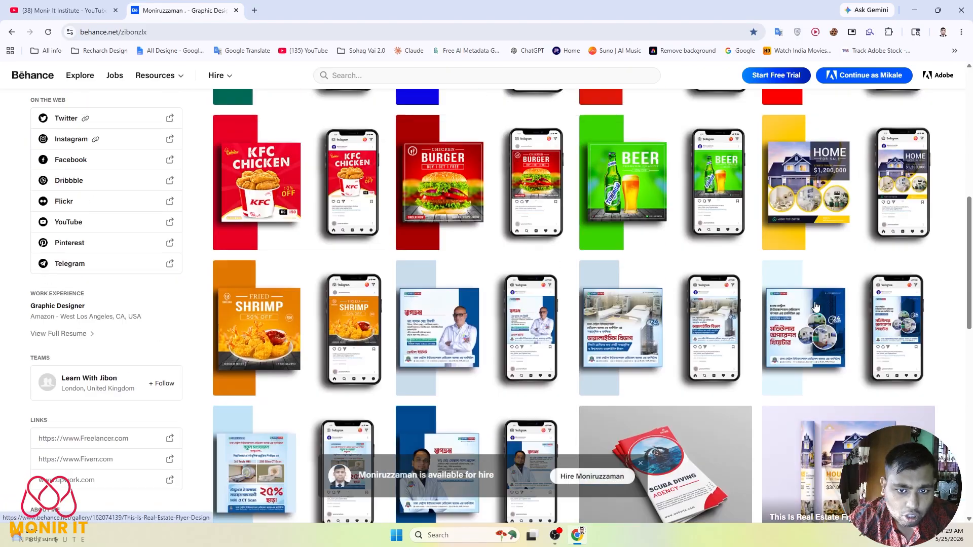
scroll(938, 307, down, 4)
scroll(962, 296, down, 10)
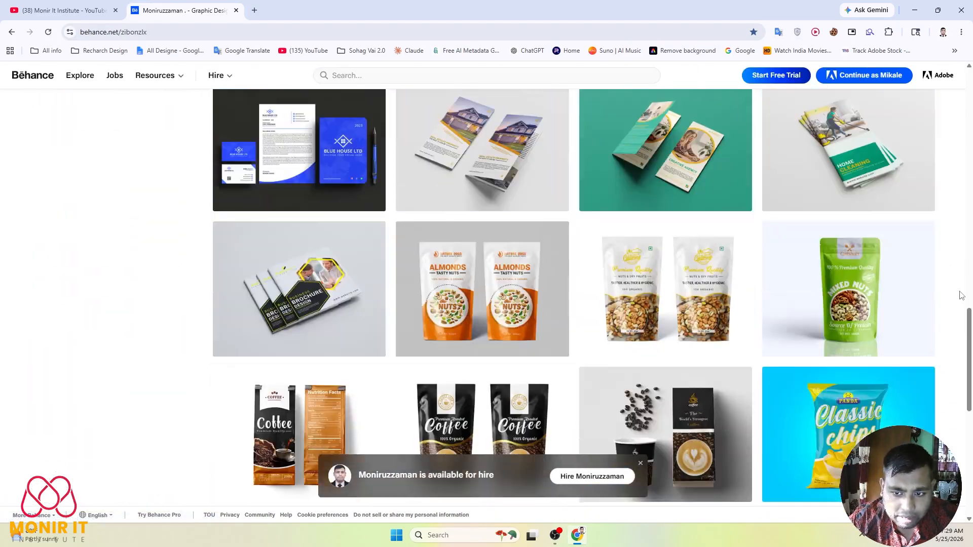
scroll(556, 347, up, 5)
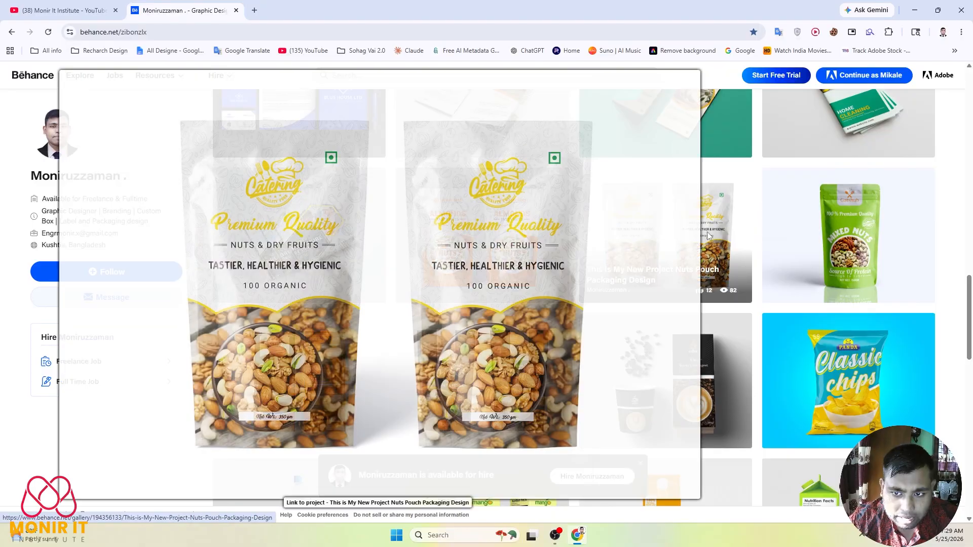
click(709, 235)
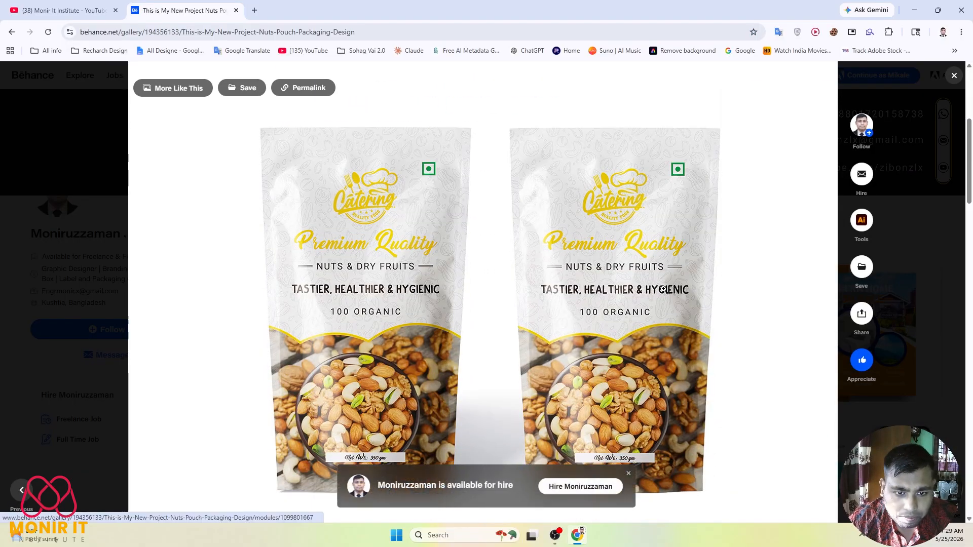
scroll(507, 254, down, 1)
scroll(373, 209, up, 2)
scroll(373, 209, down, 1)
right_click(354, 193)
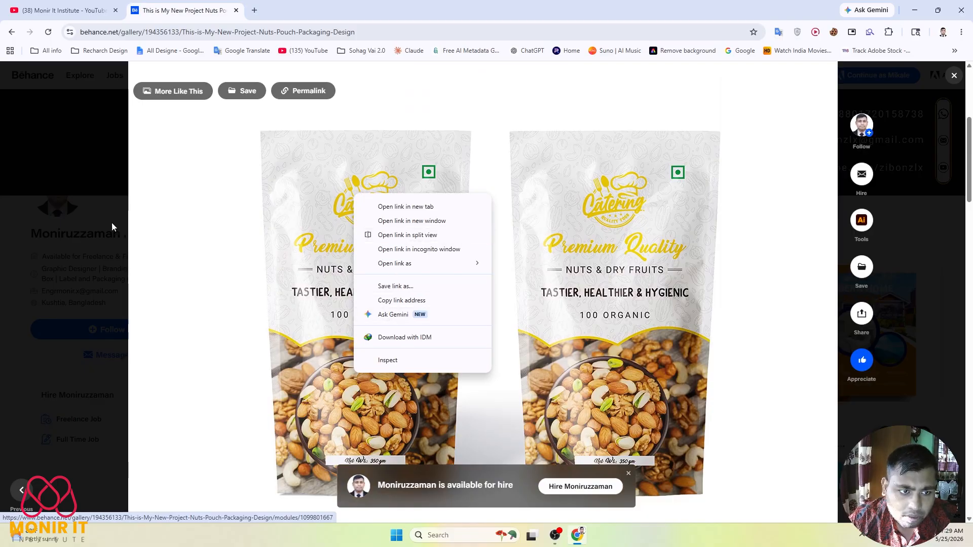
click(1, 140)
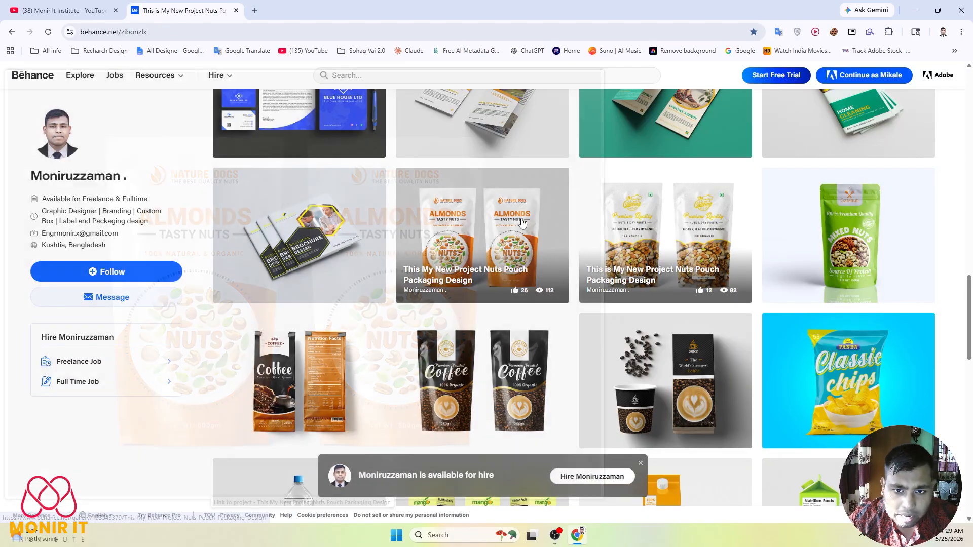
Open the orange Almonds nuts pouch project and copy a screen capture of its left pouch to the clipboard
click(709, 244)
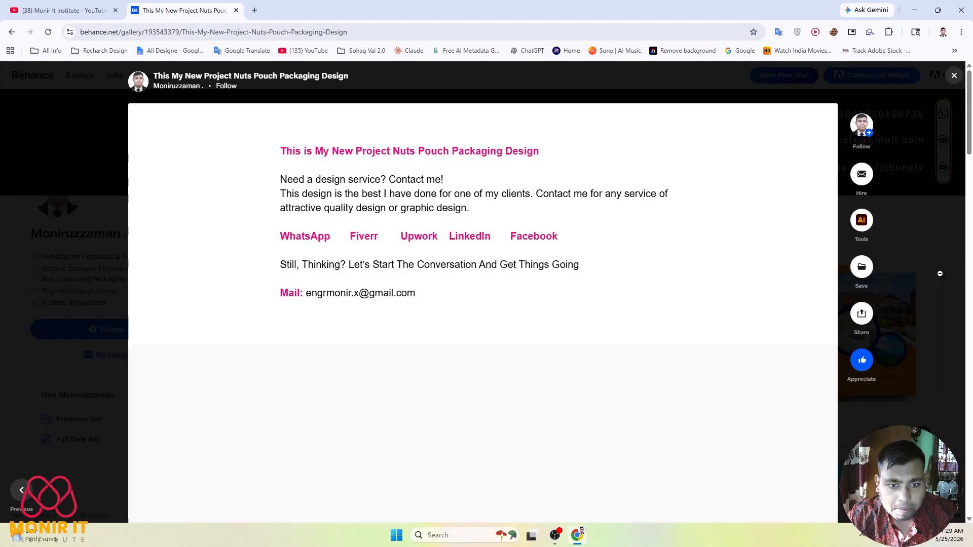
key(Print)
mouse_move(707, 237)
mouse_down()
mouse_move(733, 290)
mouse_move(793, 341)
mouse_up()
click(784, 351)
scroll(791, 354, down, 7)
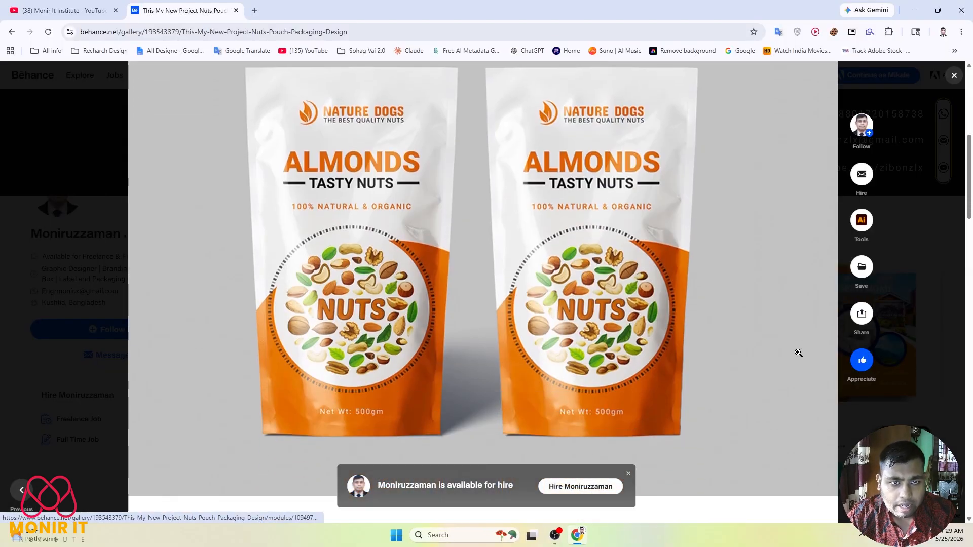
key(Print)
drag(238, 75, 459, 445)
key(ctrl+c)
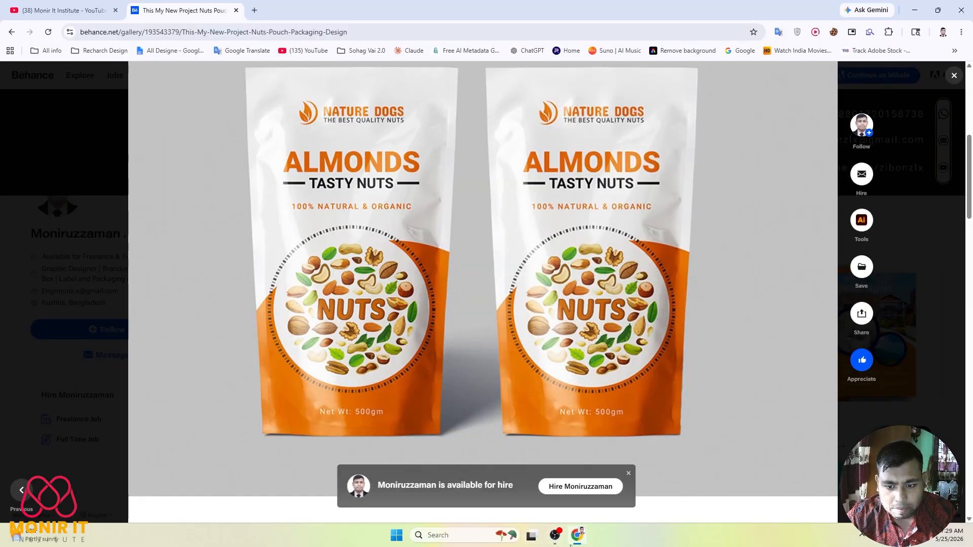
Open the Pouch Illustrator file from the packaging design drive (H:)
click(395, 537)
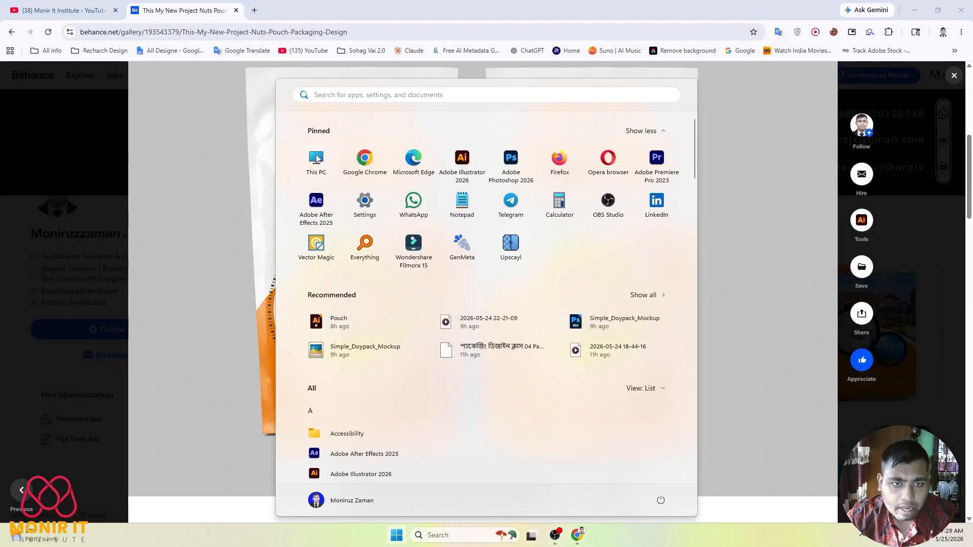
click(319, 168)
double_click(796, 99)
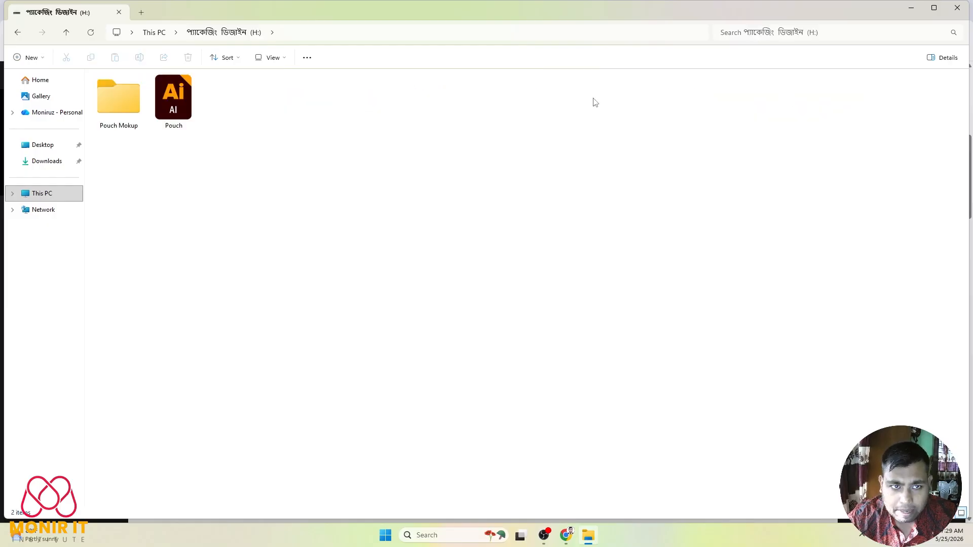
double_click(183, 96)
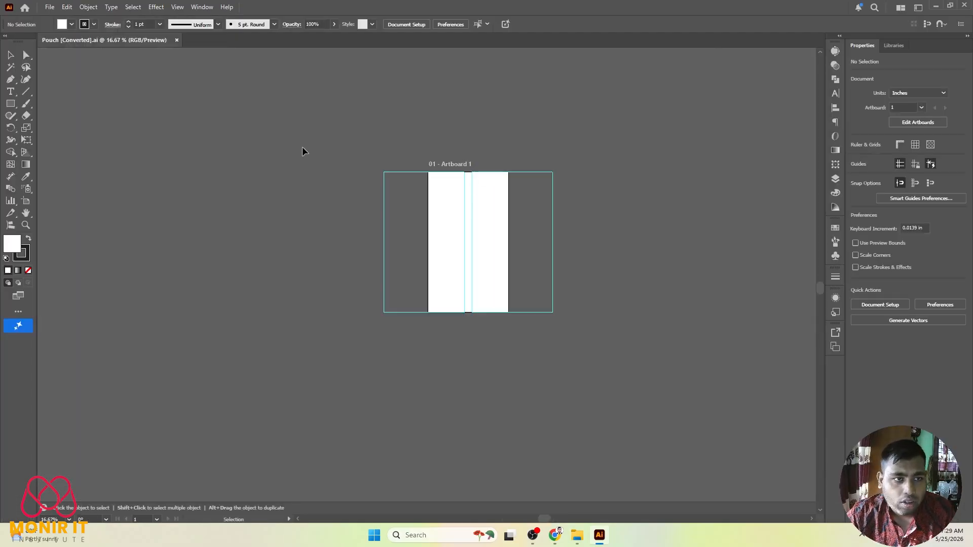
Paste the captured pouch image into the Pouch document, move it left of the artboard, and check the artboard's size
key(ctrl+v)
drag(418, 260, 222, 215)
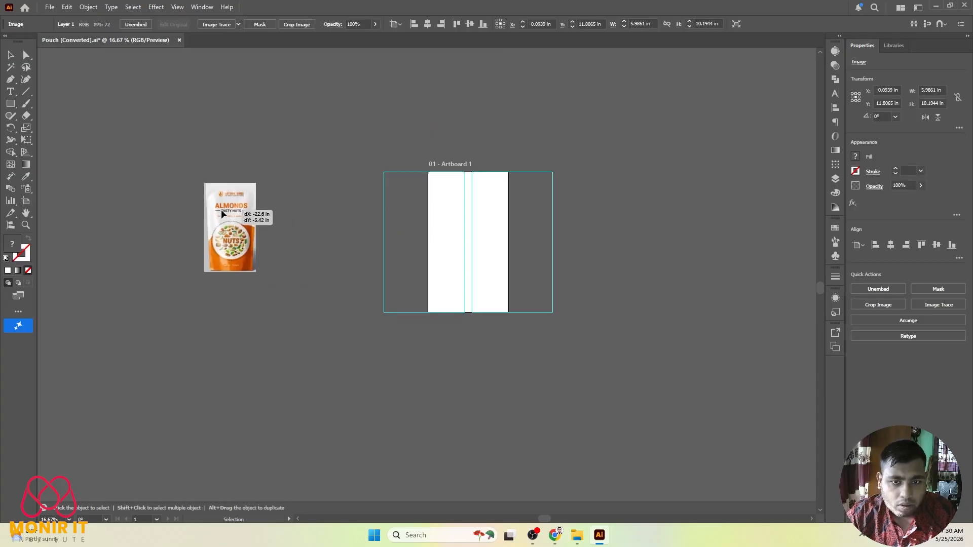
scroll(470, 221, up, 1)
scroll(470, 222, up, 1)
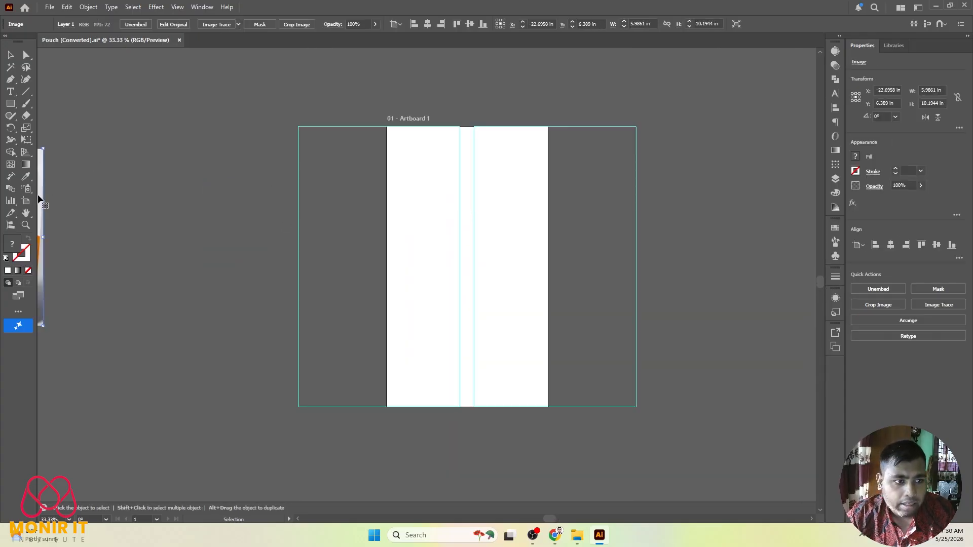
click(20, 202)
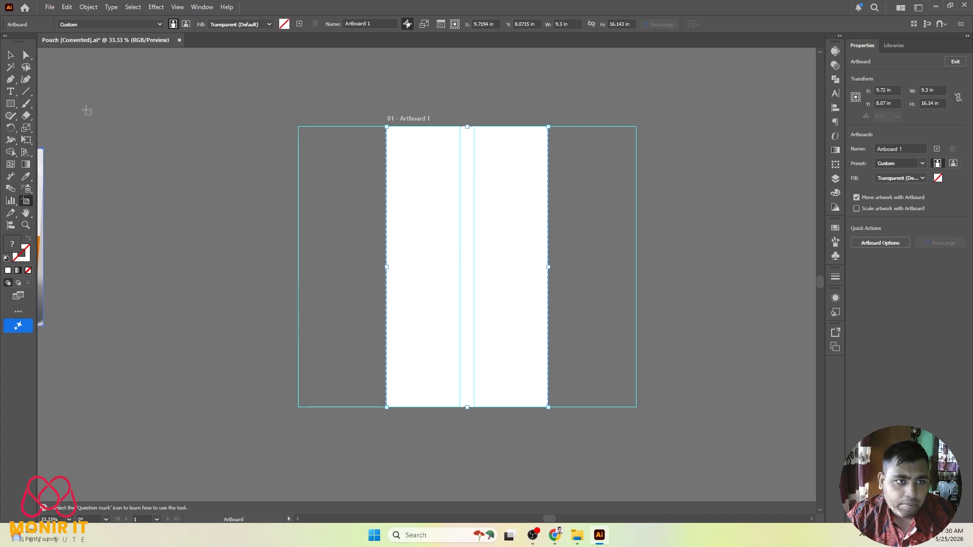
click(9, 55)
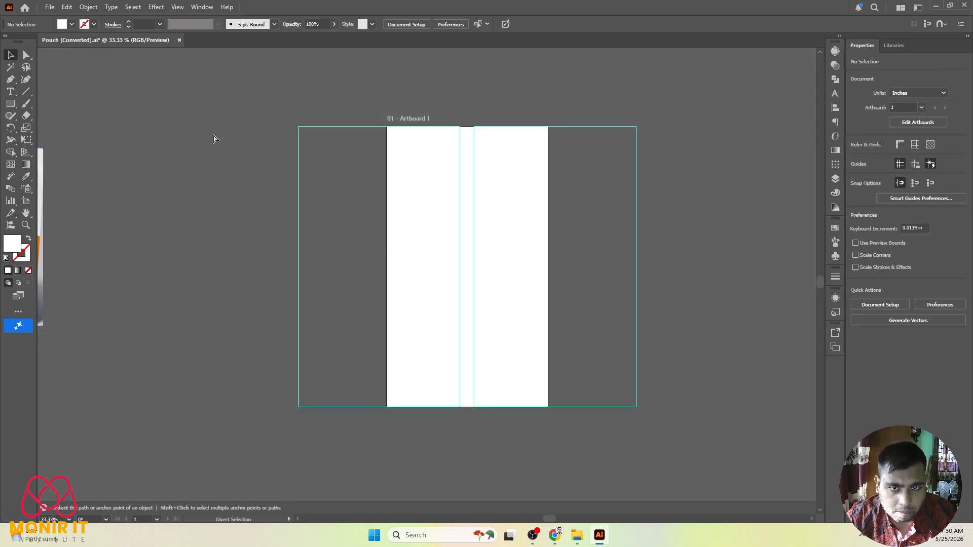
Create a 9.3 × 16.143 in RGB document with two artboards and close the Pouch document without saving
key(ctrl+n)
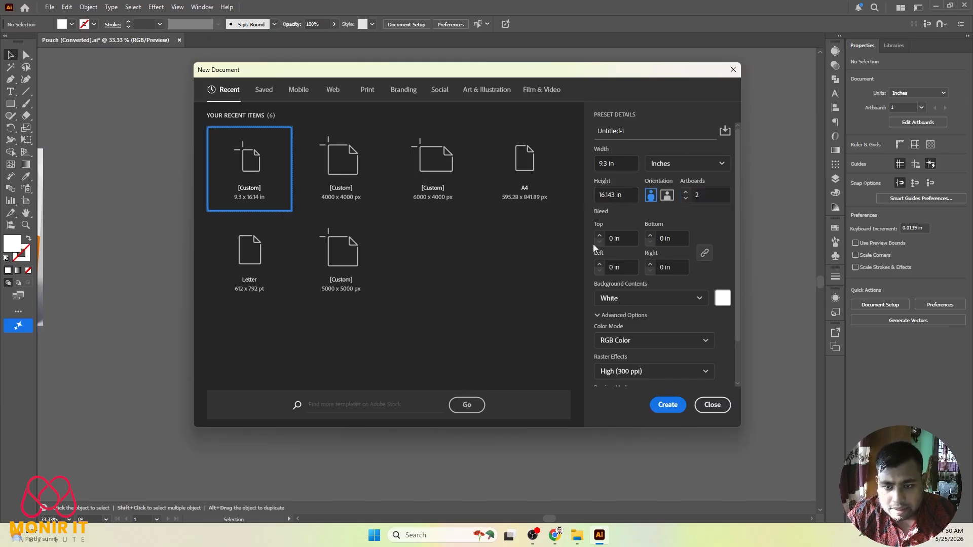
click(667, 406)
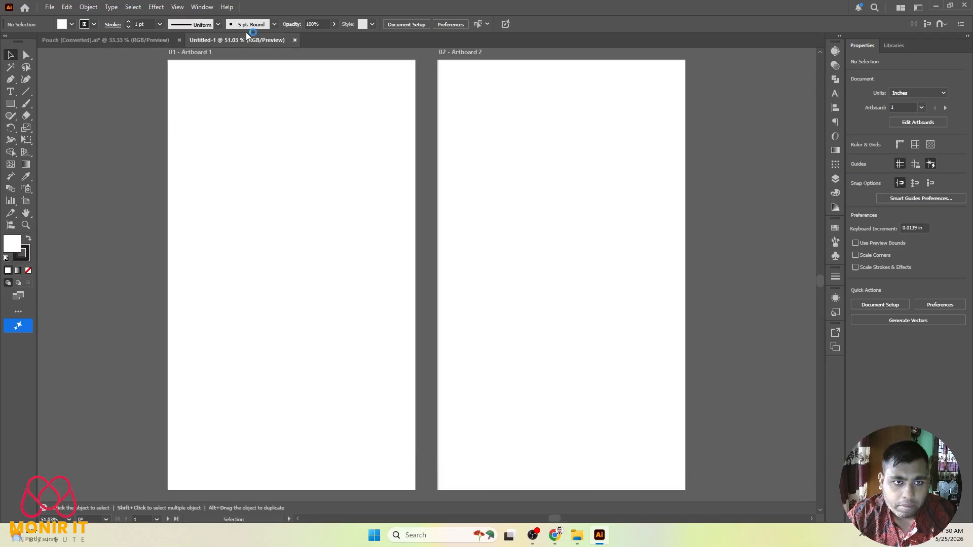
click(152, 40)
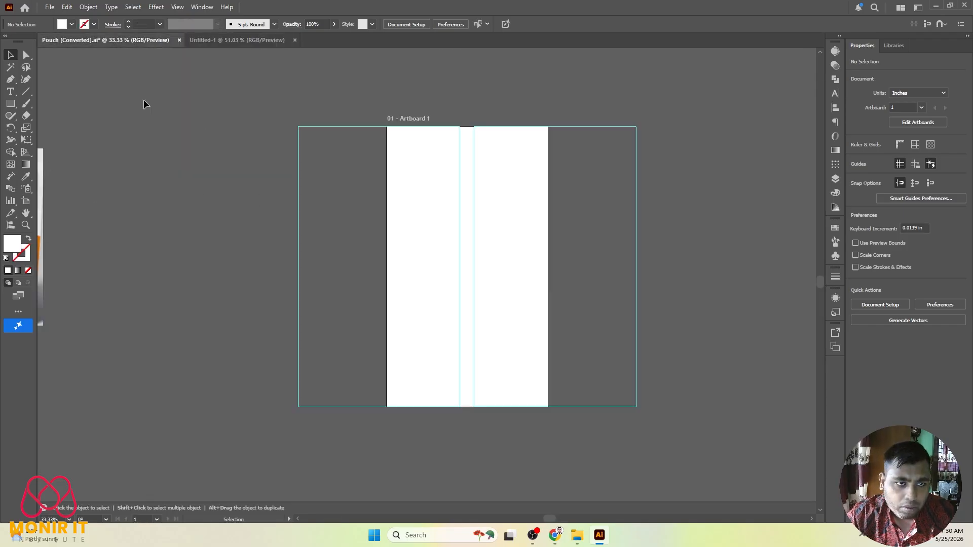
click(179, 41)
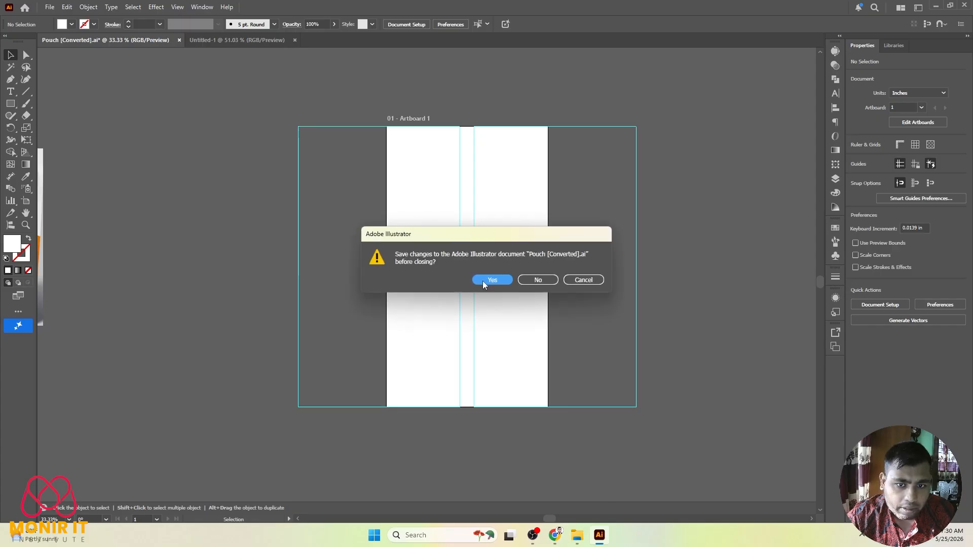
click(532, 279)
Paste the captured pouch image into the new document, place it left of the artboards, and enlarge it to about 15 × 25.5 in
key(ctrl+v)
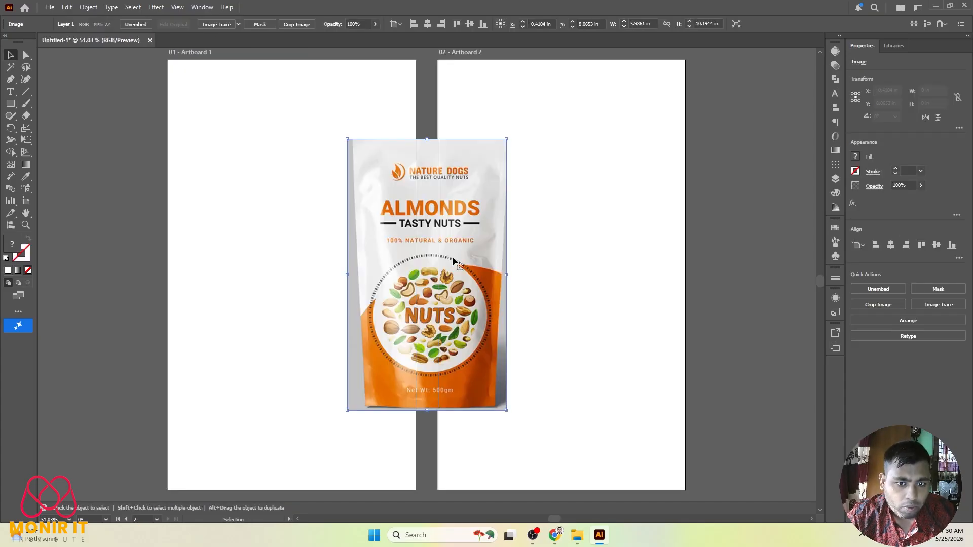
scroll(543, 239, down, 4)
drag(487, 238, 265, 241)
scroll(299, 237, up, 3)
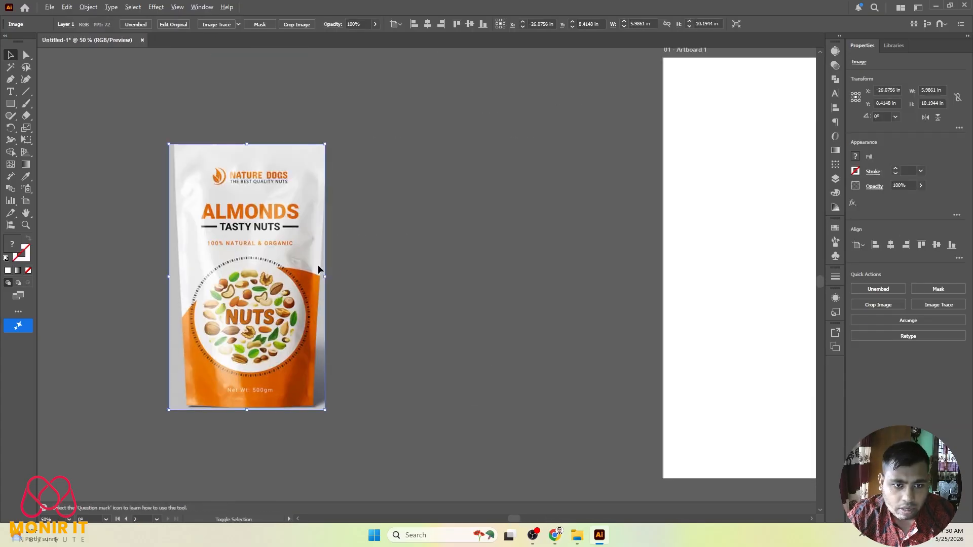
drag(329, 274, 444, 265)
scroll(444, 265, down, 3)
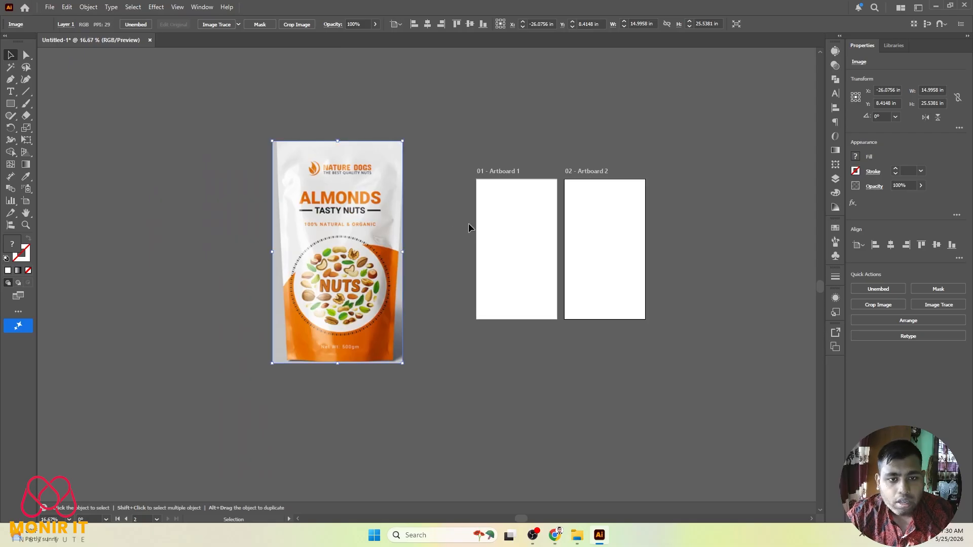
scroll(457, 223, up, 1)
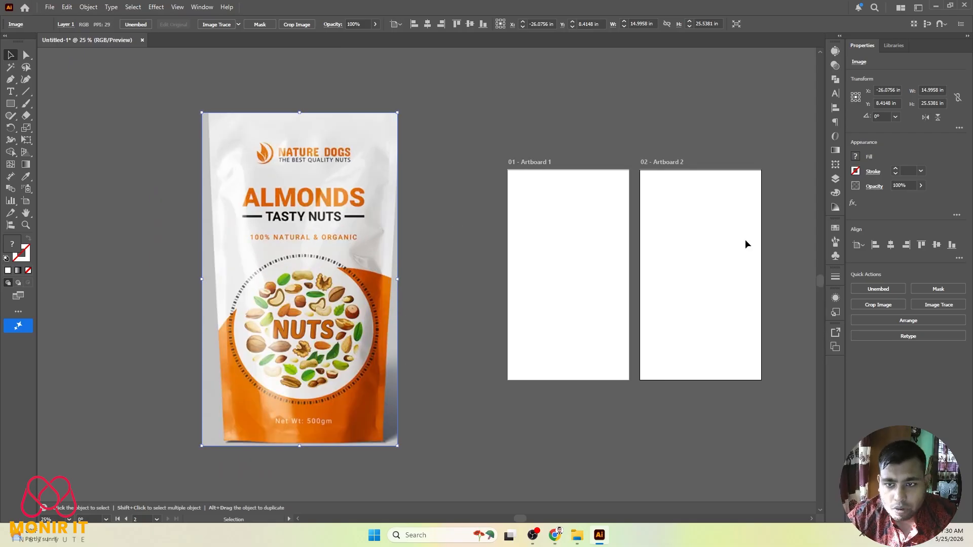
Delete Artboard 2 from the document and return to the Selection tool
click(24, 200)
key(Delete)
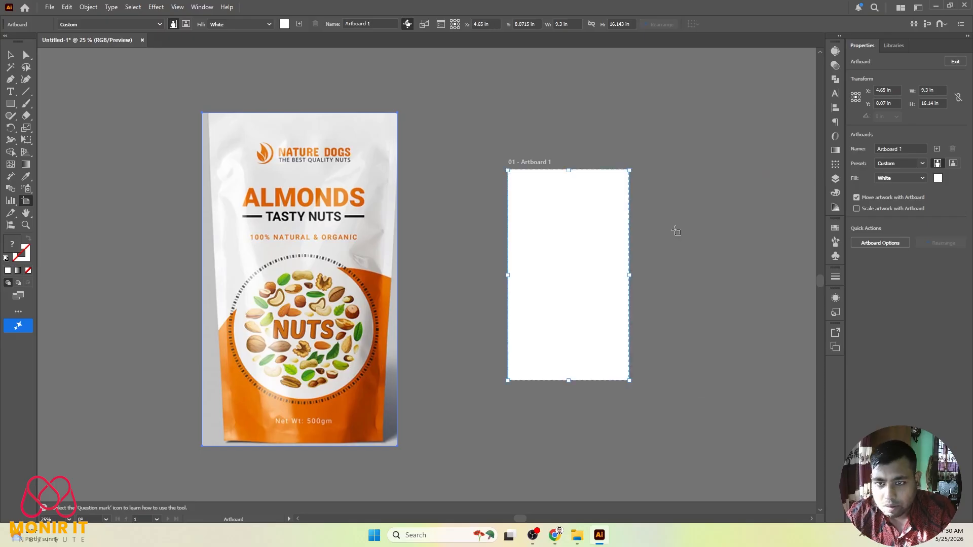
key(v)
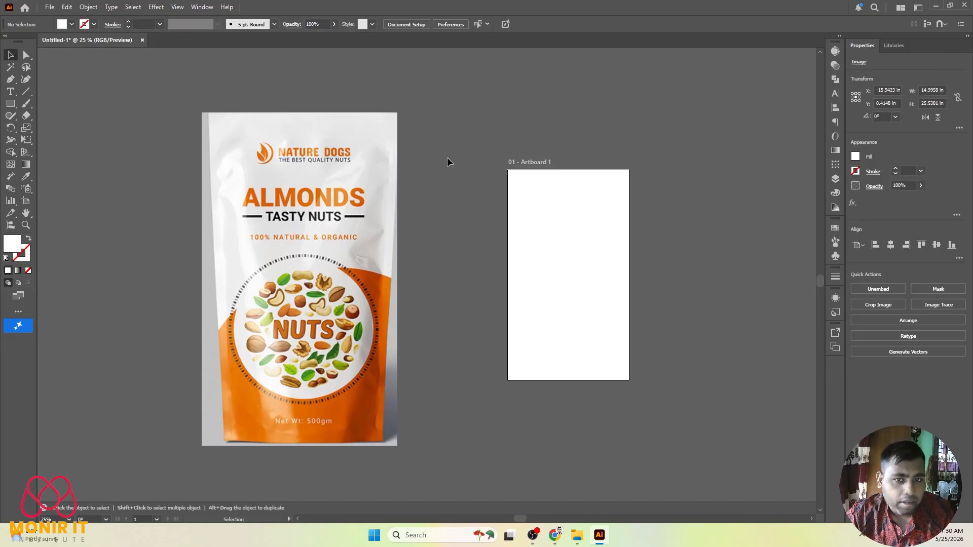
Scale the pouch image down to about 9.1 × 15.5 in and place it just left of Artboard 1
drag(381, 208, 446, 217)
drag(369, 121, 369, 187)
drag(382, 244, 448, 226)
scroll(510, 206, up, 3)
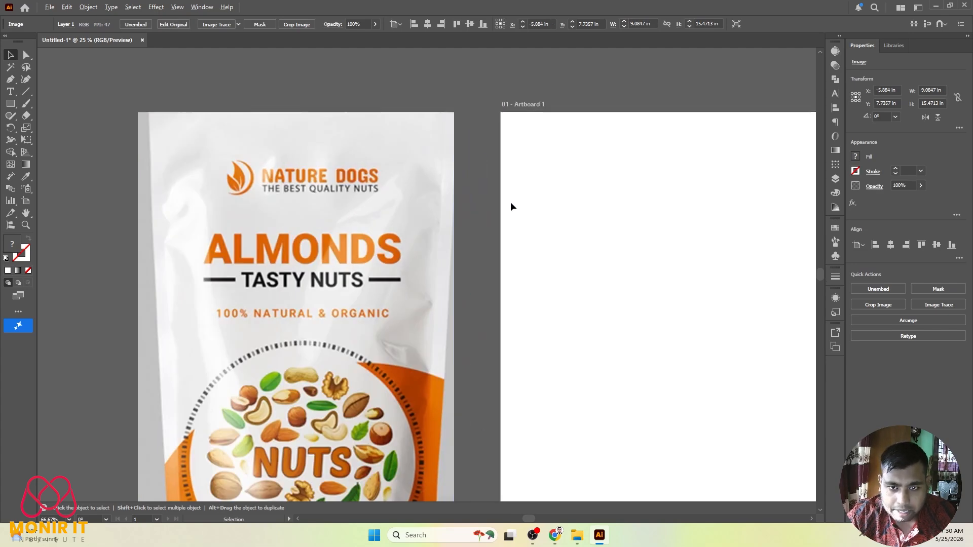
scroll(506, 206, down, 2)
scroll(504, 206, down, 2)
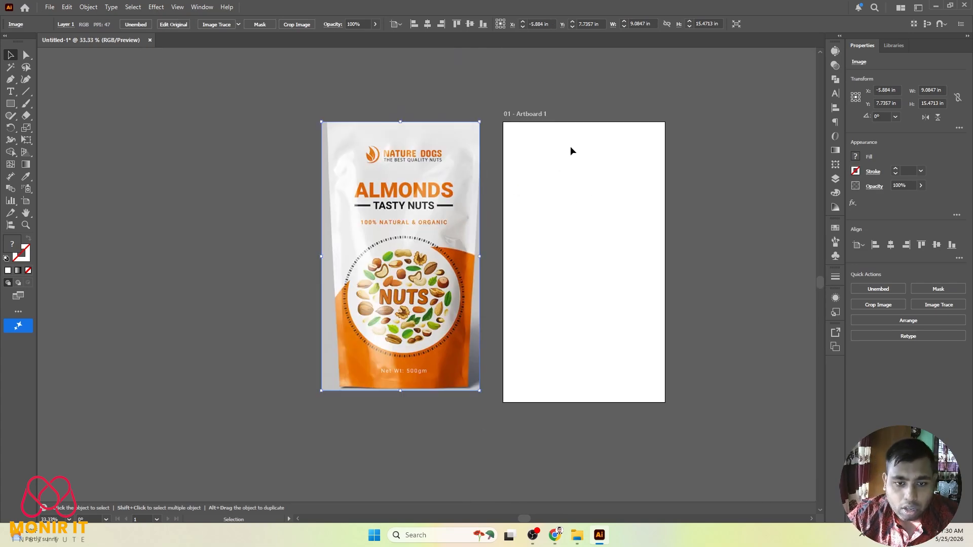
Switch to Google Chrome and search the web for "pouch packaging design diline"
click(375, 535)
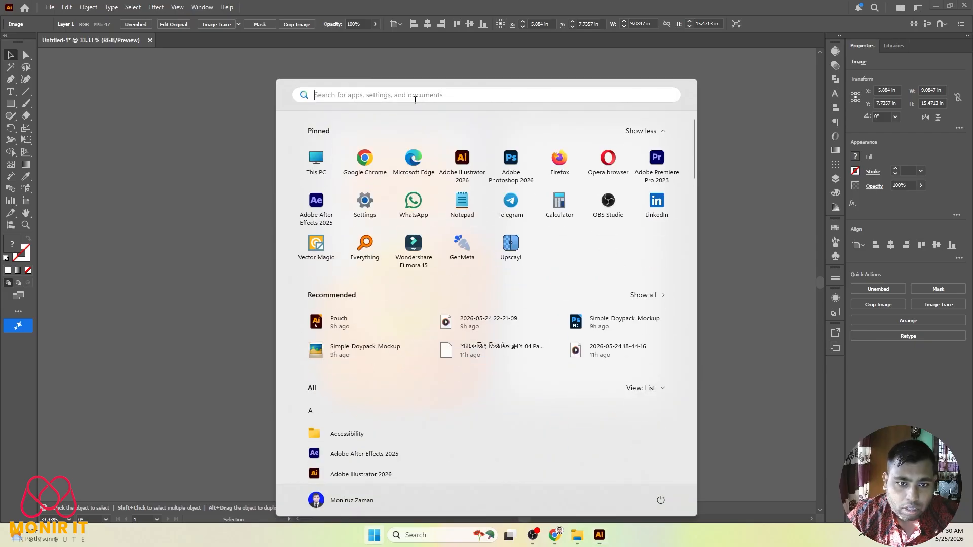
click(365, 167)
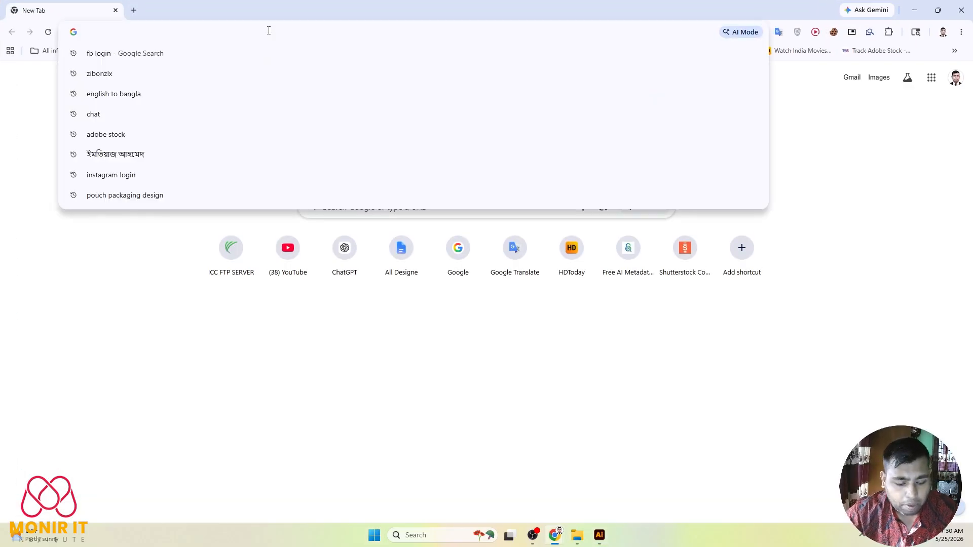
text(pouch)
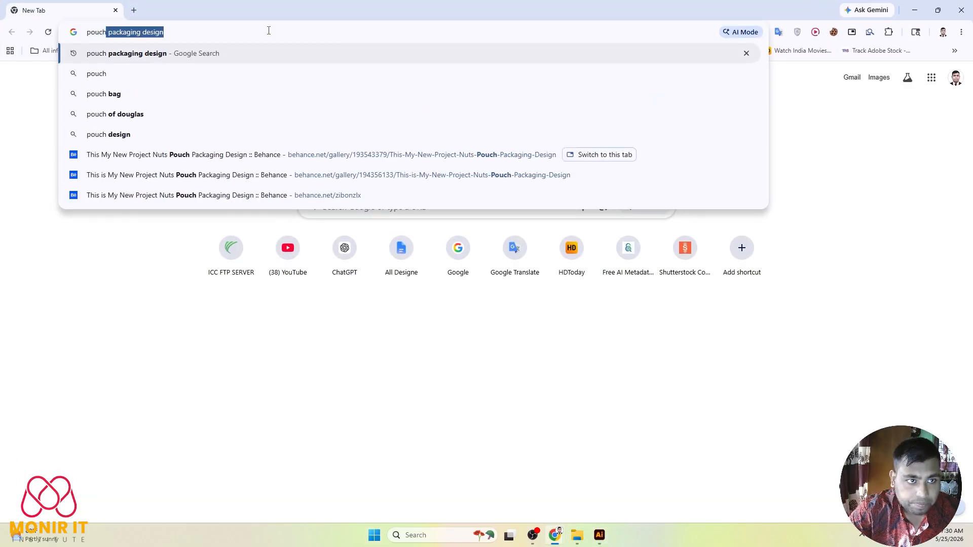
key(Right)
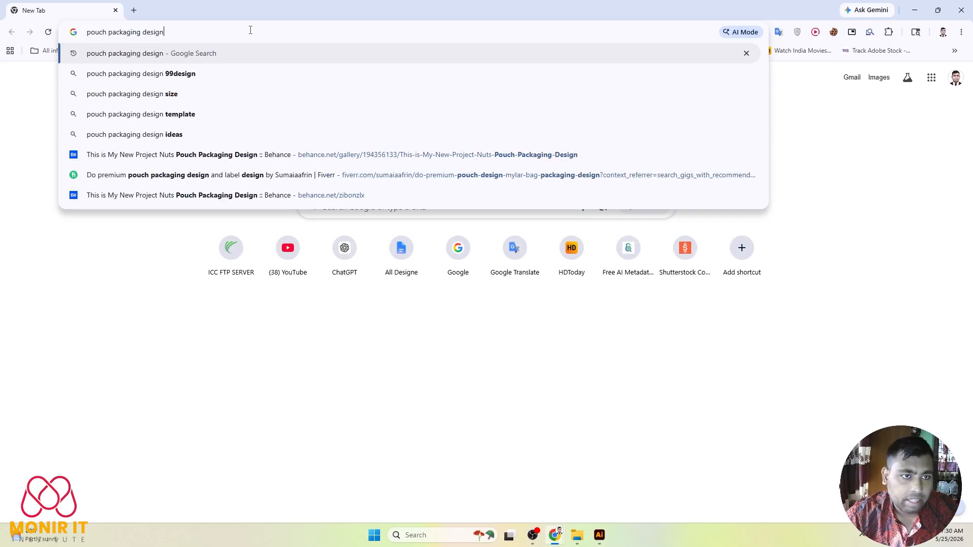
text(diline)
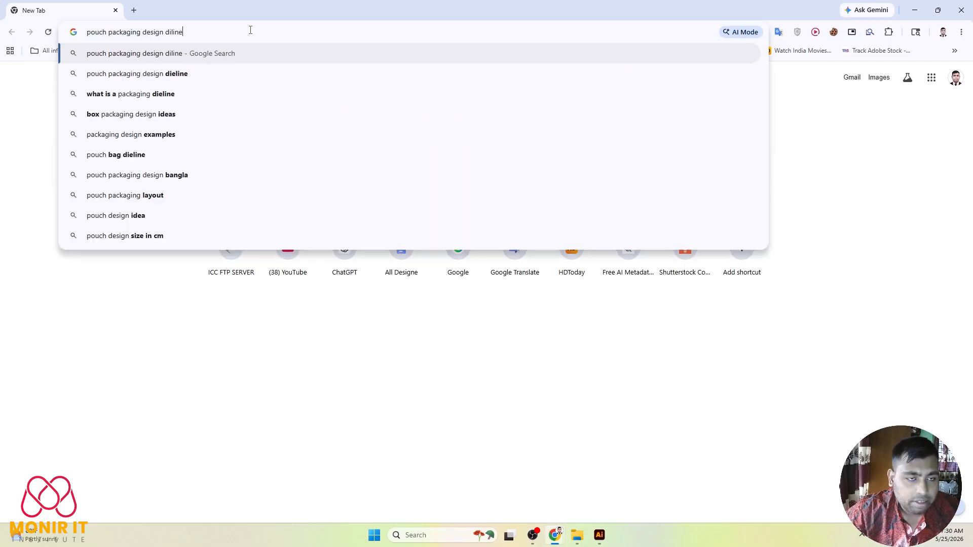
key(Return)
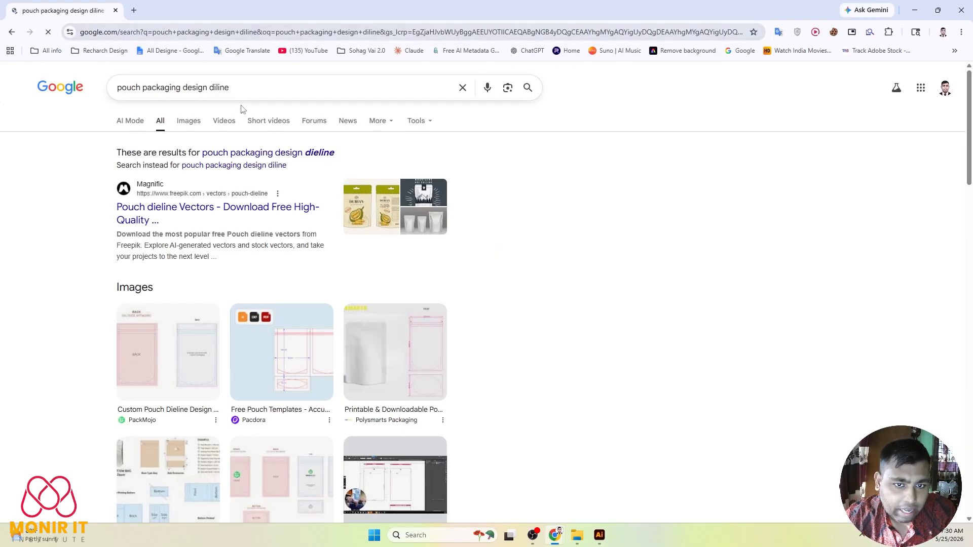
Check Magnific's "Pouch dieline Vectors" result, return to the search, and switch to its image results
click(243, 207)
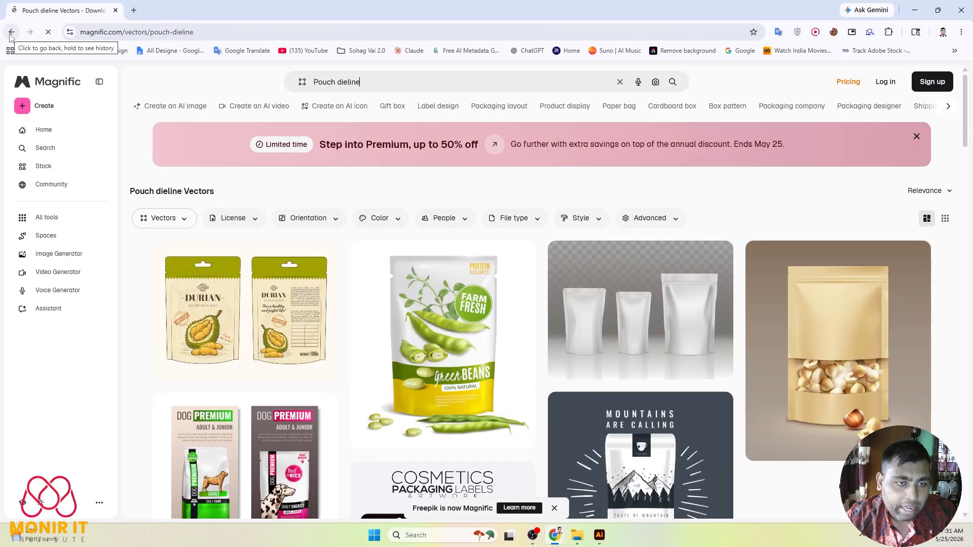
click(11, 33)
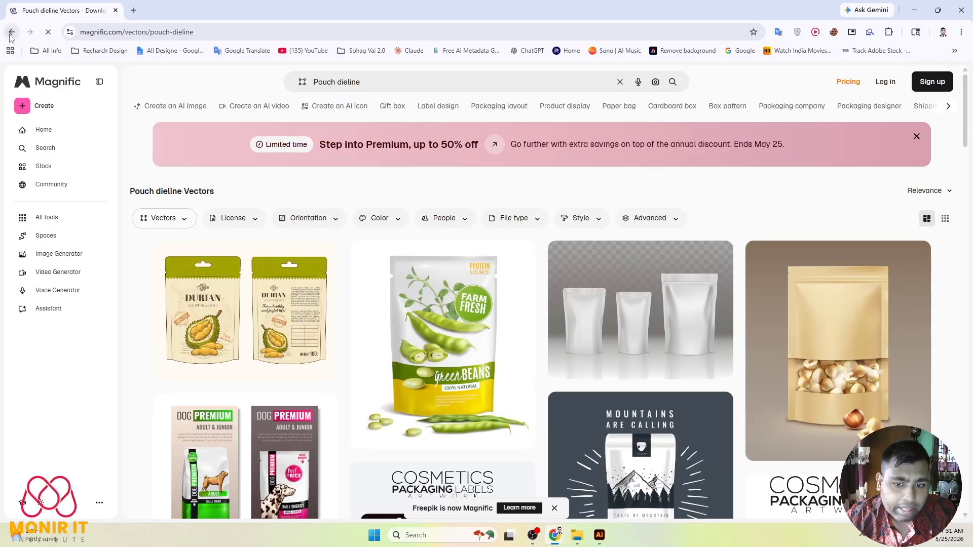
click(190, 124)
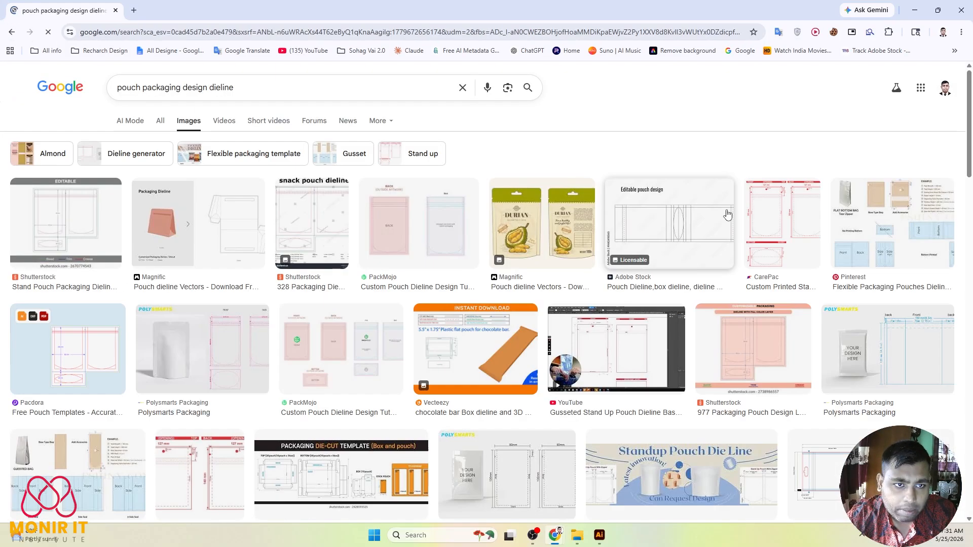
Find the Polysmarts pouch dieline with two 80 × 130 mm panels in the image results and copy that image
scroll(727, 214, down, 1)
scroll(728, 214, down, 1)
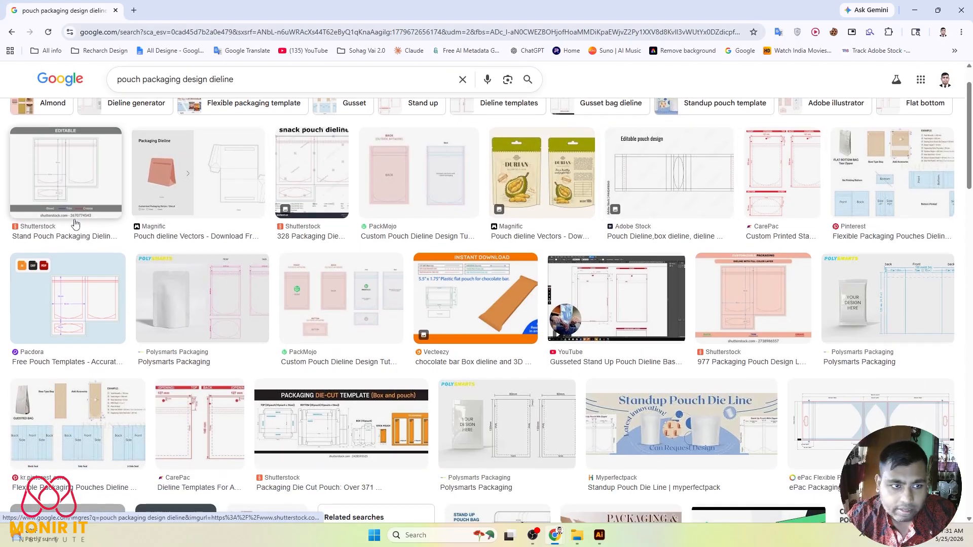
scroll(421, 220, down, 2)
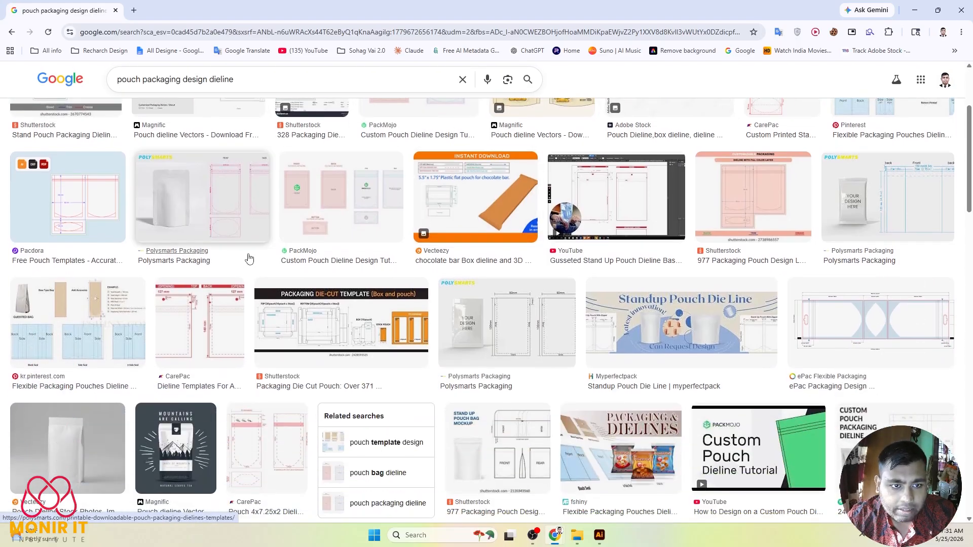
scroll(328, 316, down, 1)
click(506, 272)
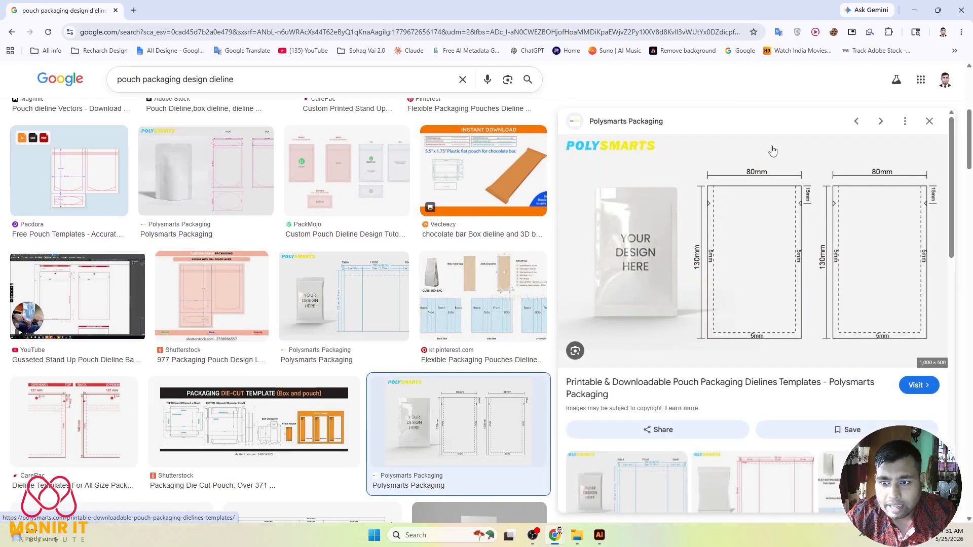
right_click(730, 207)
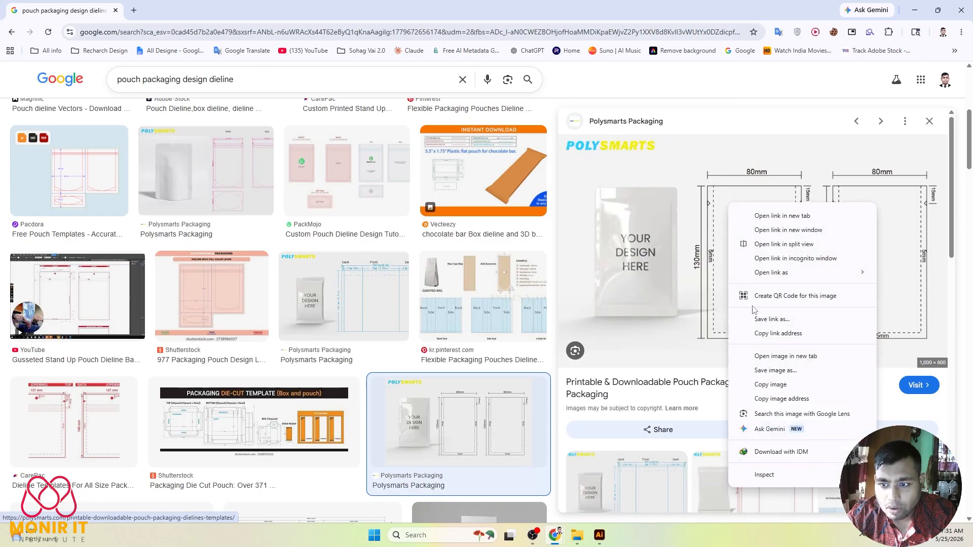
click(765, 383)
Browse the related pouch dieline images for a second template
scroll(542, 263, down, 3)
scroll(745, 304, down, 4)
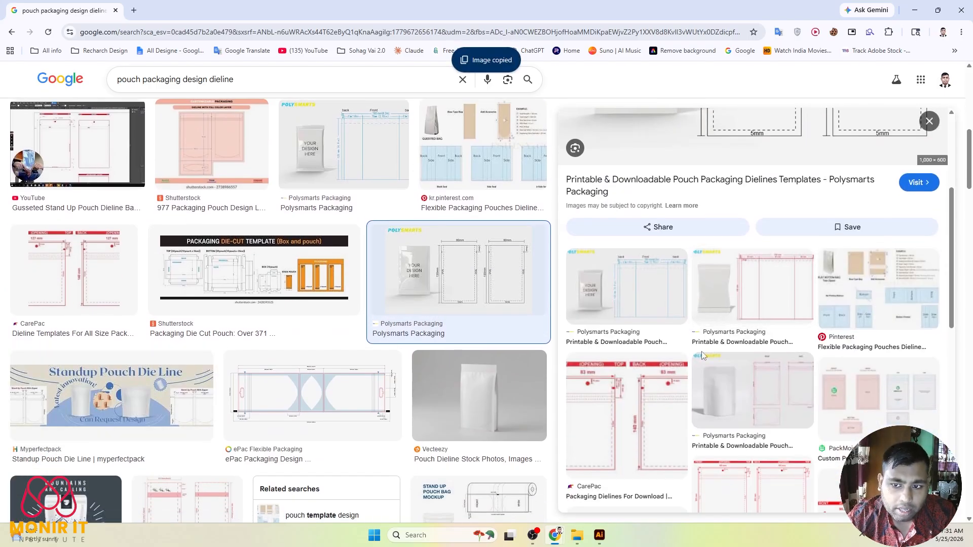
scroll(645, 318, up, 1)
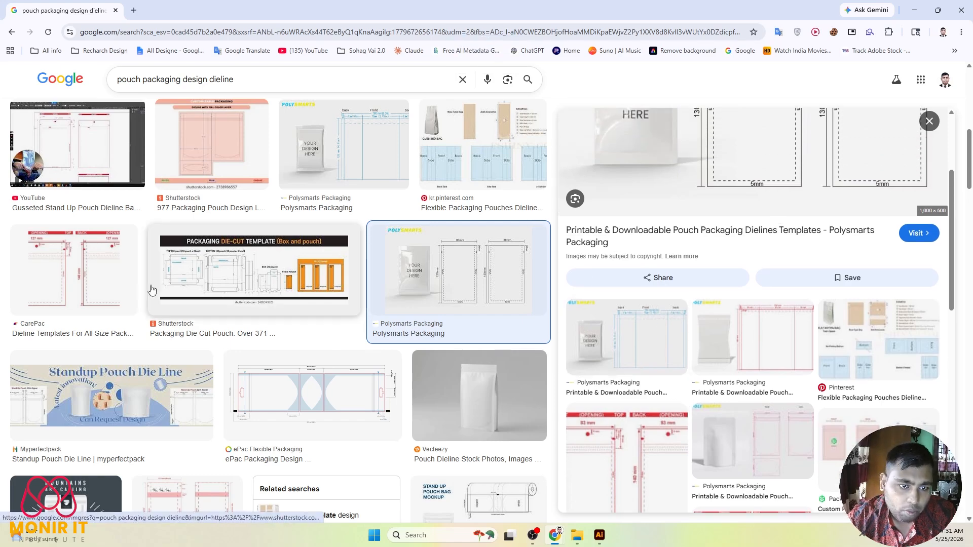
scroll(46, 301, up, 1)
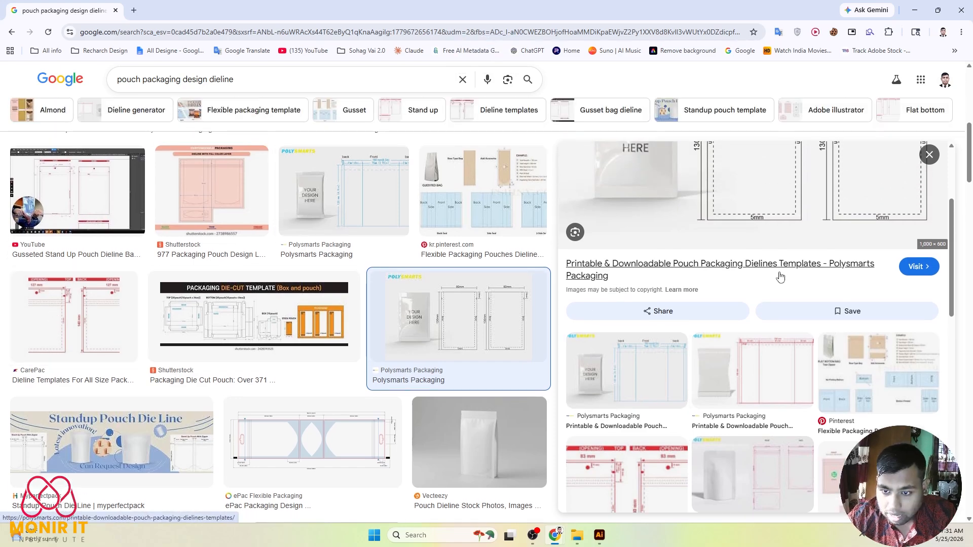
scroll(780, 276, up, 3)
scroll(780, 276, down, 8)
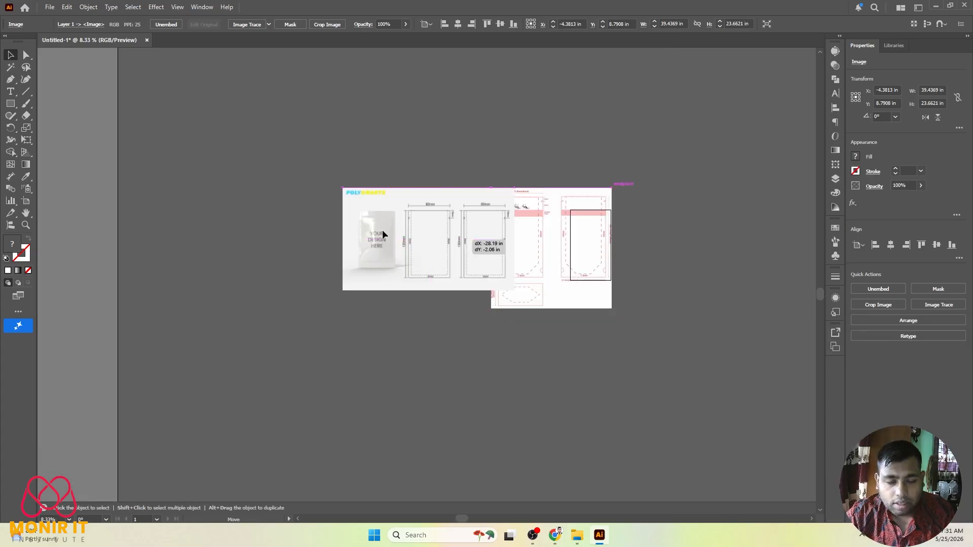
In Illustrator, place the Polysmarts dieline image far left of the artboard and the red zipper-pouch dieline image beneath it
drag(383, 229, 252, 205)
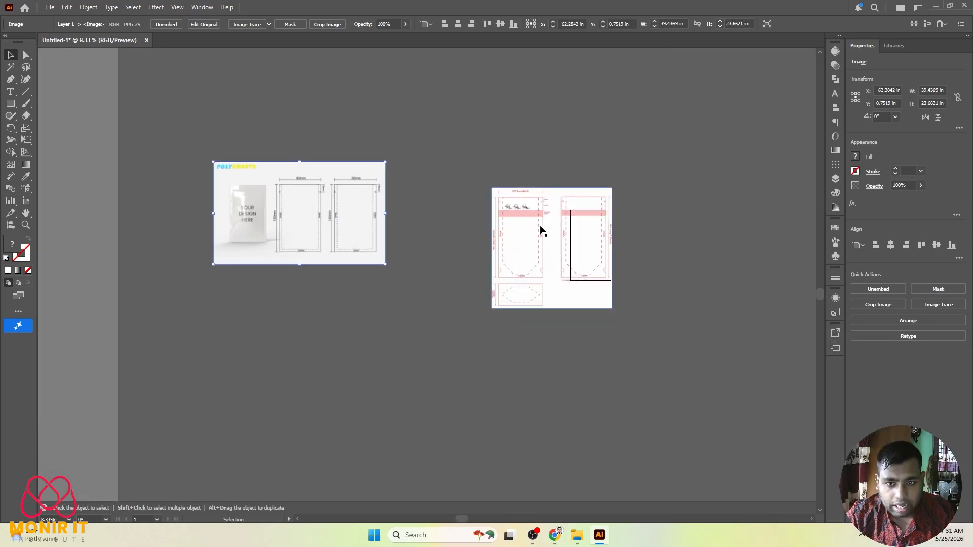
drag(540, 227, 282, 338)
scroll(324, 238, up, 4)
drag(324, 238, 430, 245)
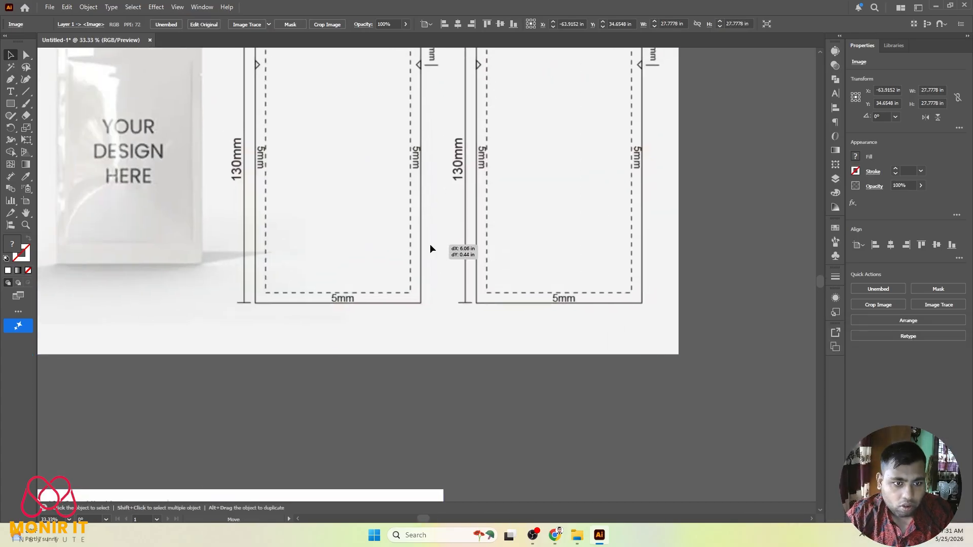
scroll(430, 244, down, 4)
drag(372, 348, 403, 336)
Trace the red dieline's front and back panels freehand with the Paintbrush in red, adding rough loops inside the front panel
scroll(431, 333, up, 4)
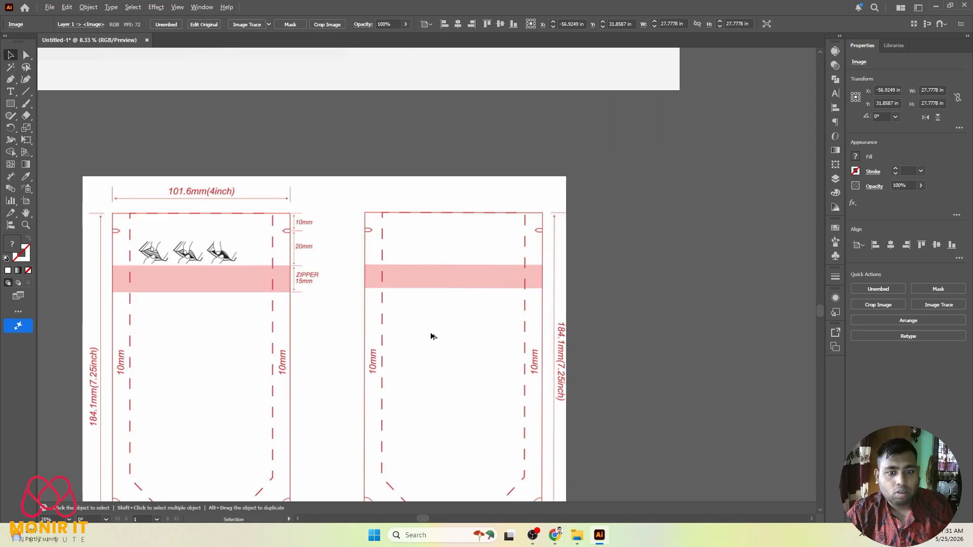
scroll(484, 281, down, 1)
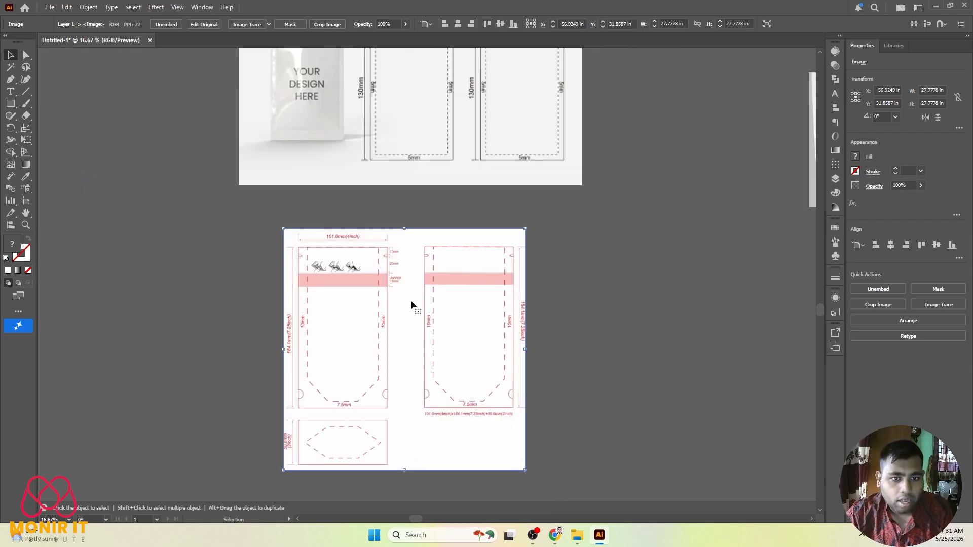
scroll(378, 252, up, 2)
scroll(401, 244, down, 2)
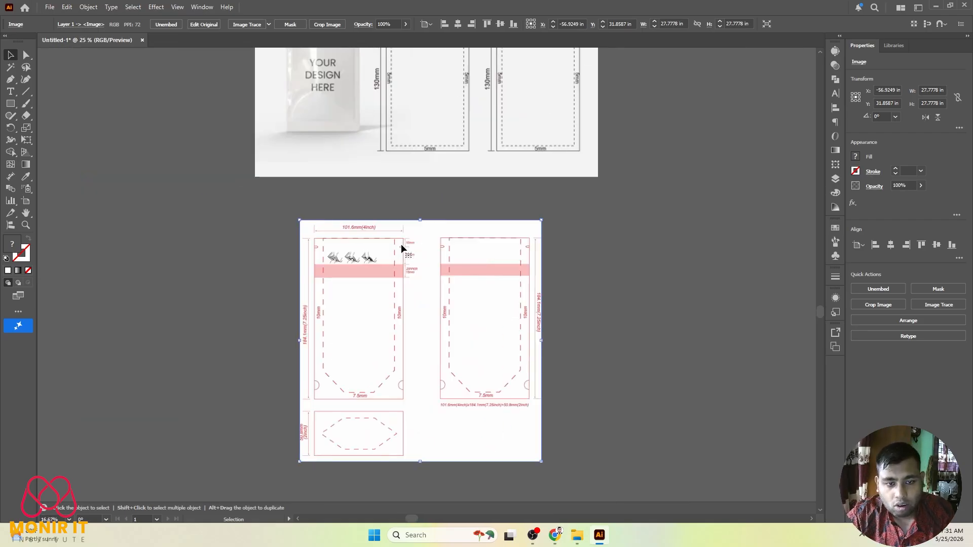
scroll(362, 344, up, 2)
scroll(436, 123, up, 2)
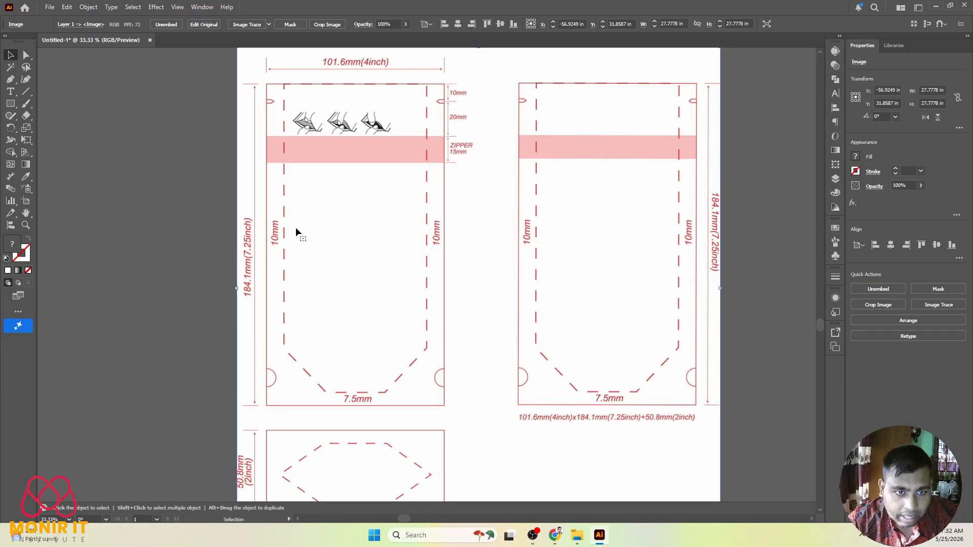
click(27, 105)
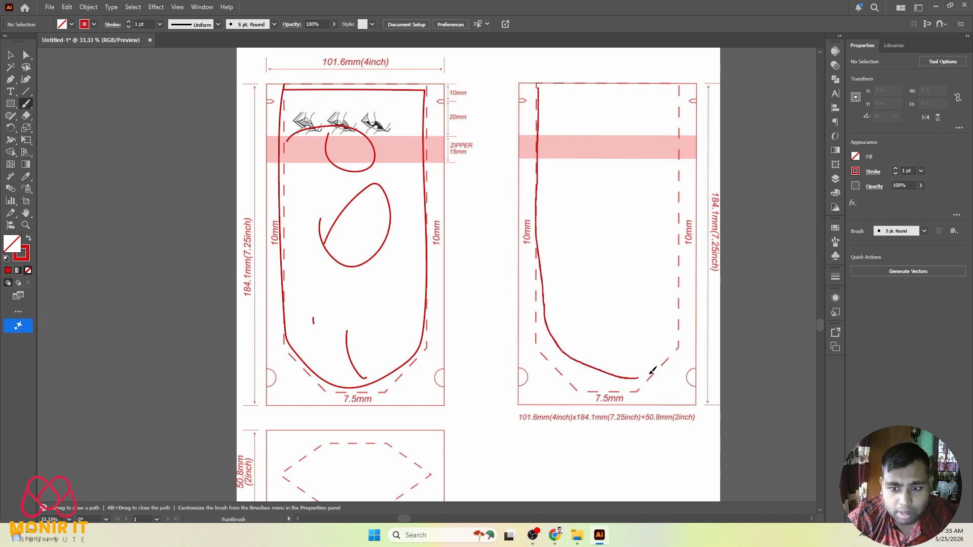
mouse_move(684, 83)
mouse_down()
mouse_move(561, 83)
mouse_move(538, 97)
mouse_up()
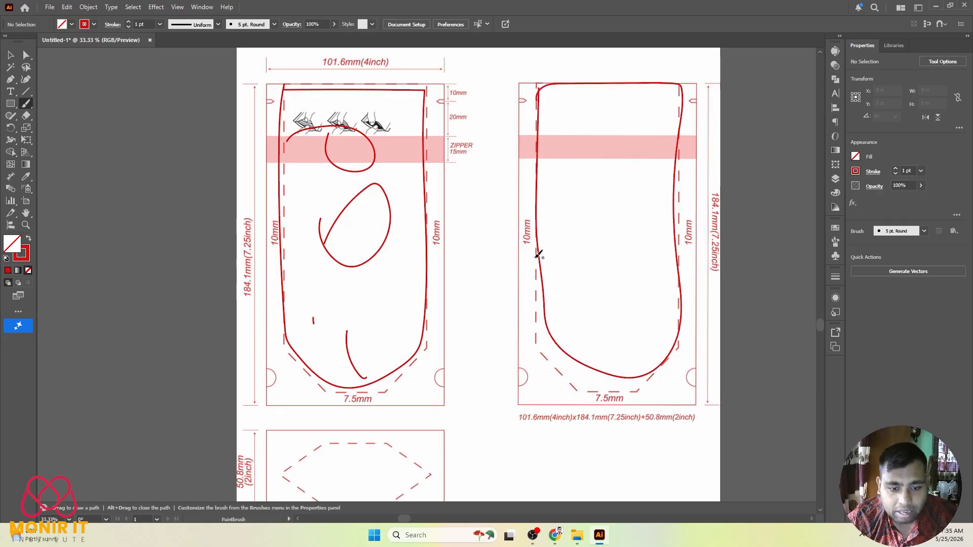
Trace the dashed hexagonal outline of the red dieline's bottom gusset freehand with the Paintbrush
scroll(538, 256, down, 3)
alt+scroll(363, 339, down, 3)
alt+scroll(361, 337, up, 4)
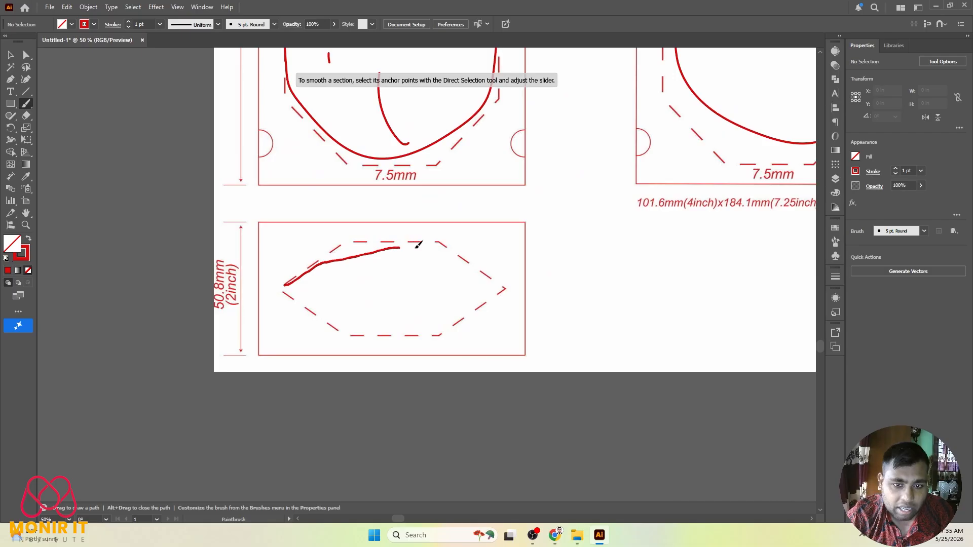
mouse_move(428, 322)
mouse_down()
mouse_move(356, 340)
mouse_move(293, 311)
mouse_move(279, 286)
mouse_move(307, 277)
mouse_up()
alt+scroll(344, 335, down, 3)
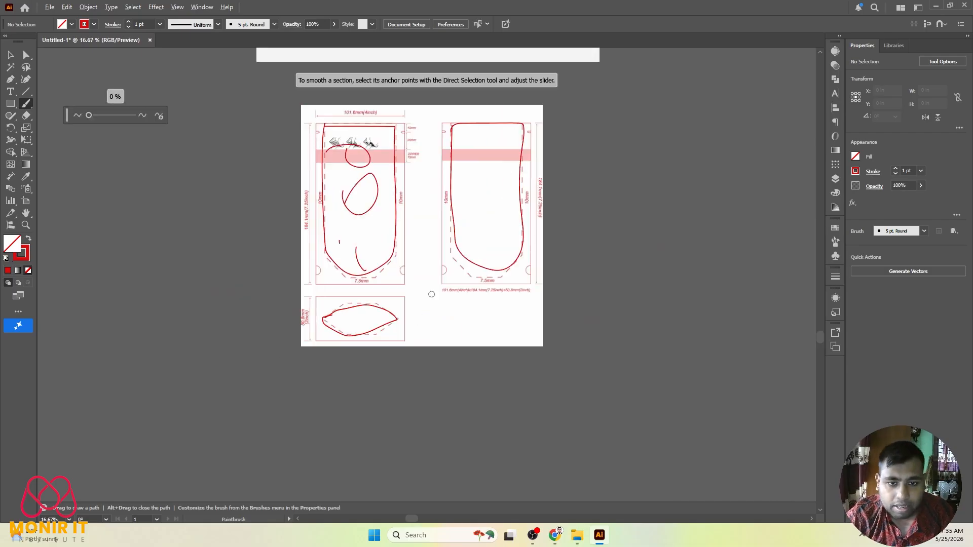
alt+scroll(355, 335, down, 3)
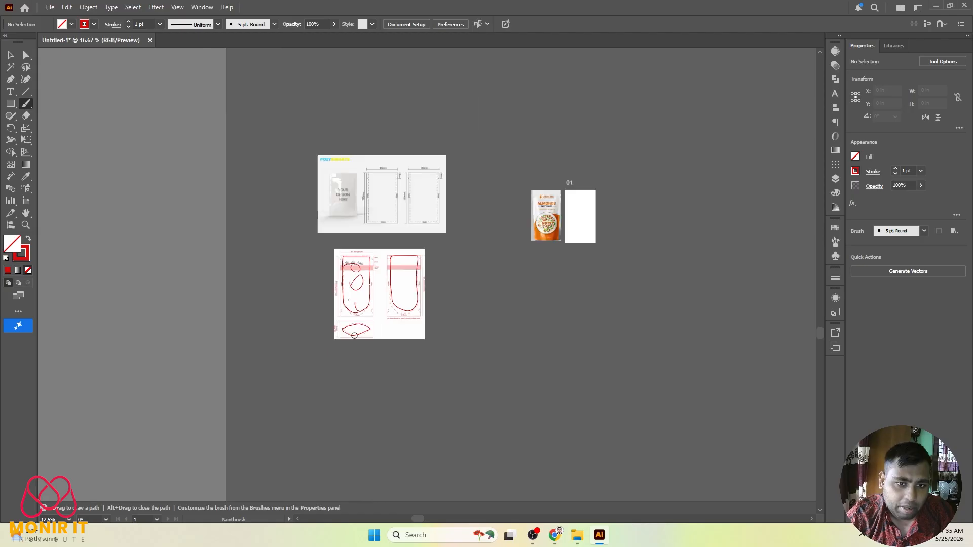
Return to the Selection tool and move the Polysmarts dieline image about 6 in farther left
alt+scroll(493, 181, up, 3)
alt+scroll(482, 157, down, 1)
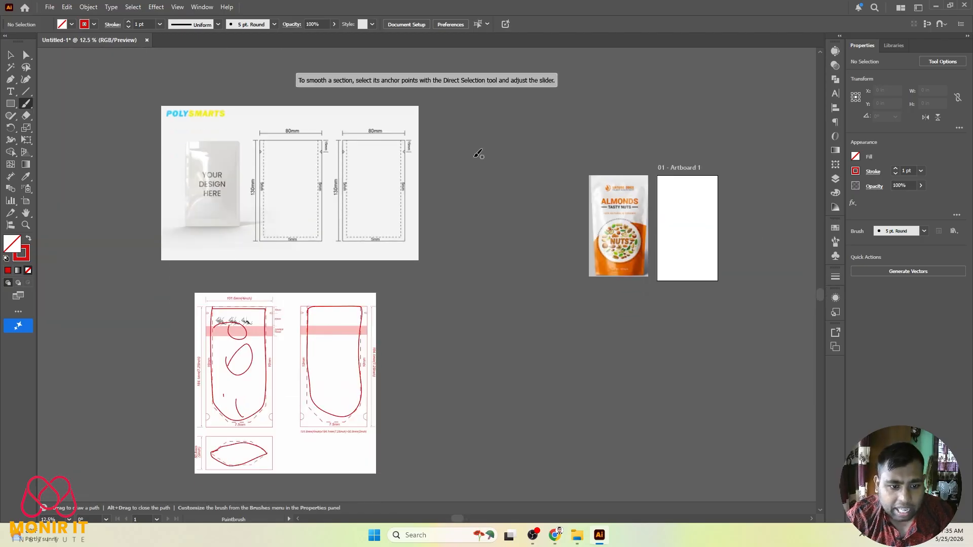
key(v)
alt+scroll(481, 159, down, 3)
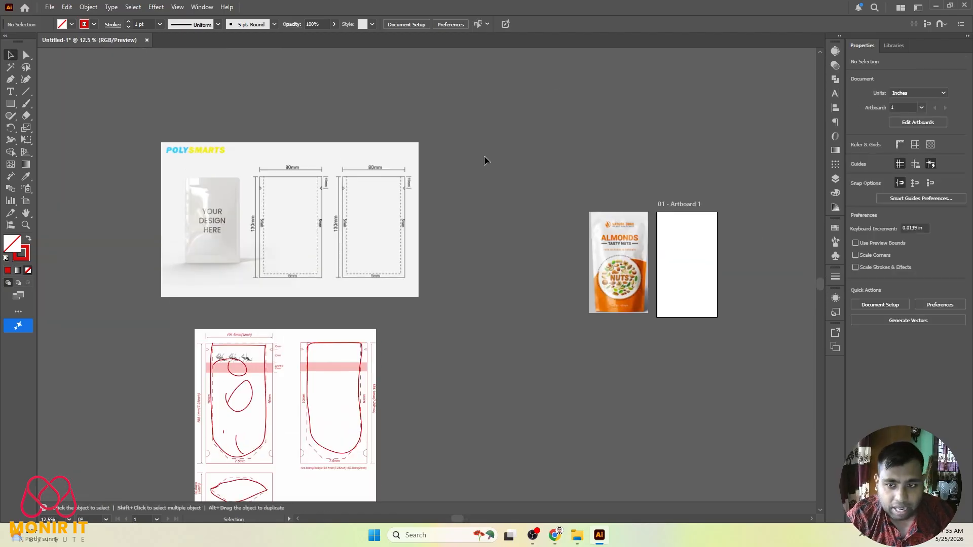
alt+scroll(455, 174, up, 3)
drag(417, 185, 311, 189)
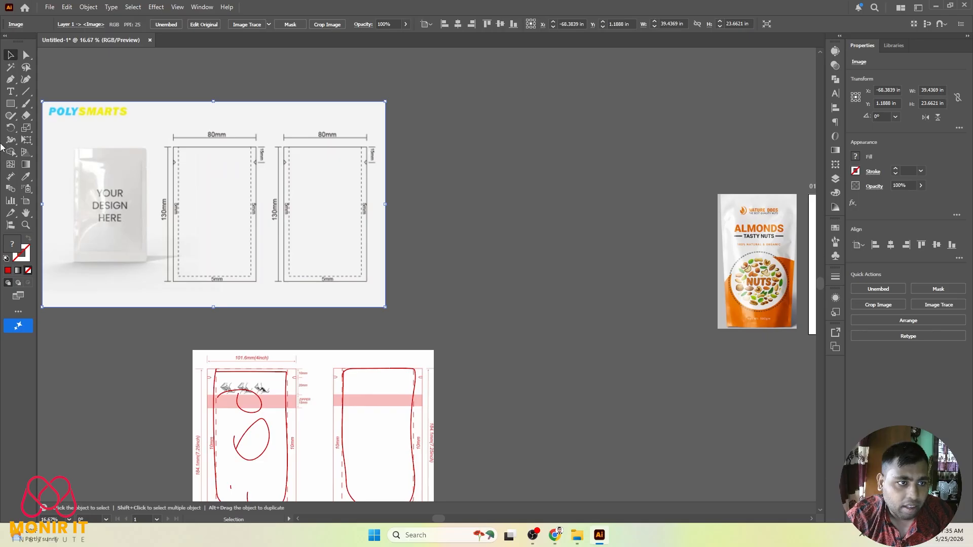
Draw a rectangle about 11.2 × 17.2 in between the Polysmarts and almonds images, filled with light grey sampled from the Polysmarts image
click(10, 106)
drag(506, 102, 602, 250)
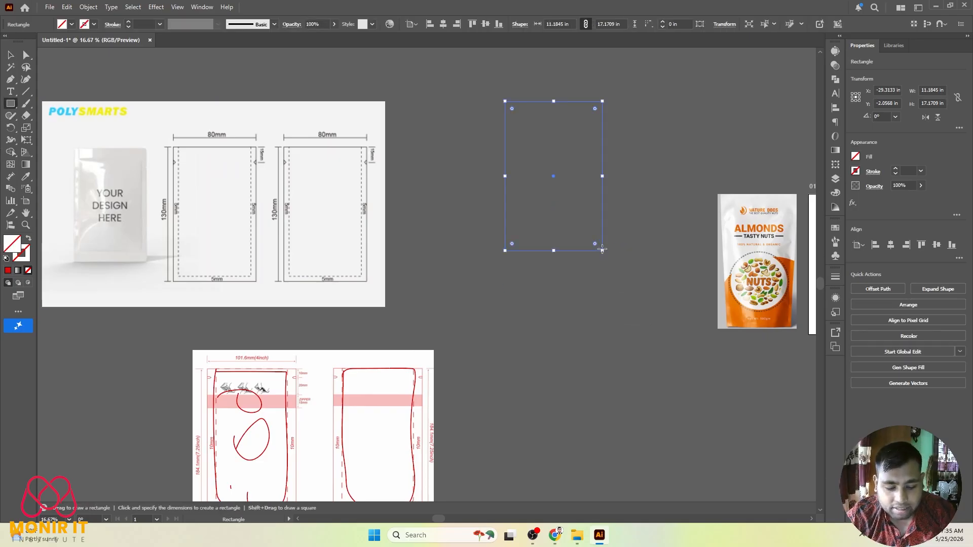
key(i)
click(313, 180)
key(v)
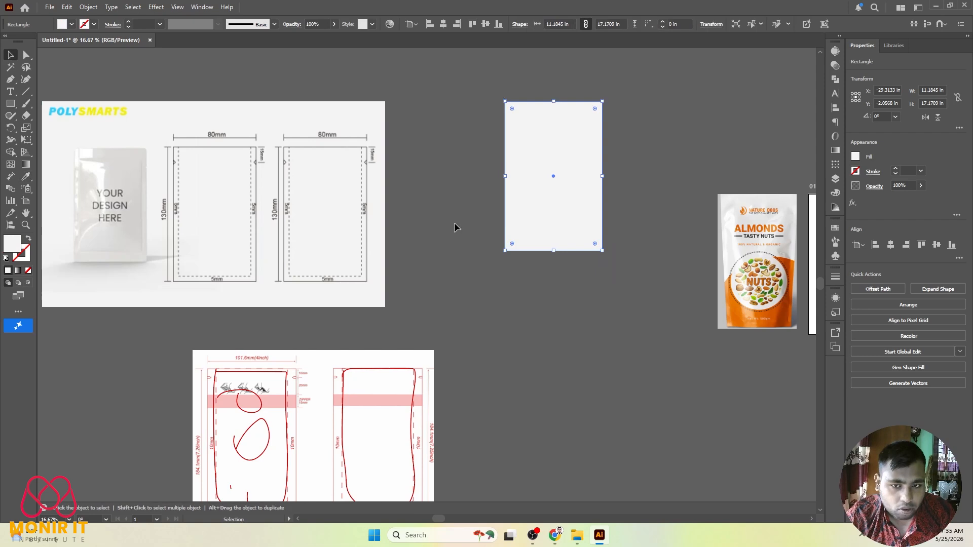
Duplicate the rectangle directly below itself, shorten the copy to about 4.5 in high as the gusset, and duplicate that strip below
scroll(549, 147, down, 1)
drag(550, 148, 555, 297)
drag(557, 354, 567, 282)
drag(566, 272, 565, 261)
Delete the extra gusset strip and place a copy of the full-height panel directly below the remaining strip
scroll(542, 278, down, 2)
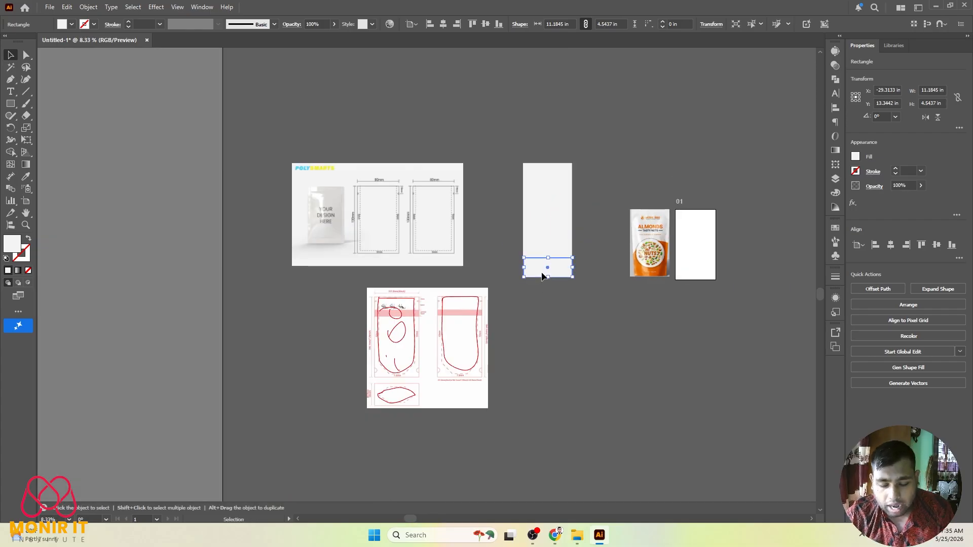
key(Delete)
click(555, 187)
drag(555, 188, 556, 287)
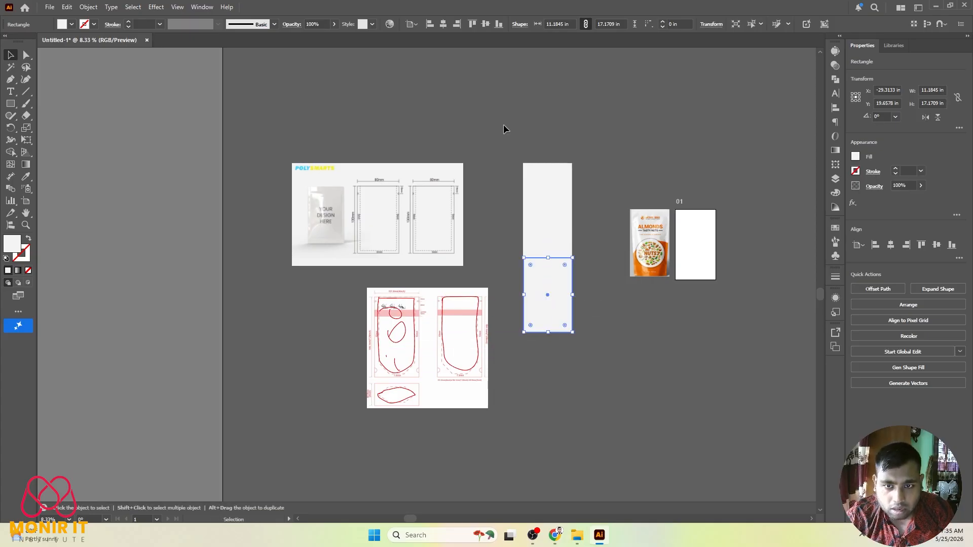
Give all three stacked rectangles a red stroke and set their fill to None
drag(560, 324, 560, 326)
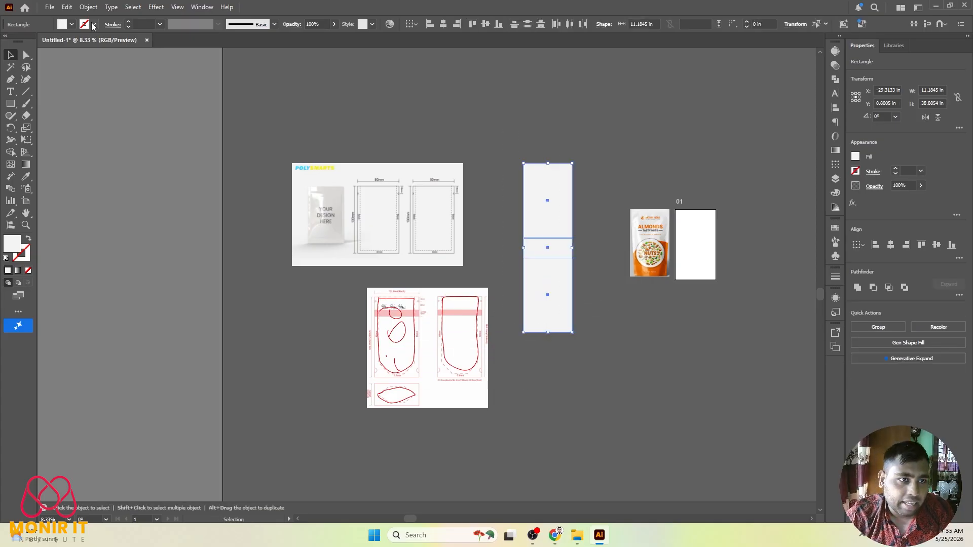
click(93, 25)
click(14, 73)
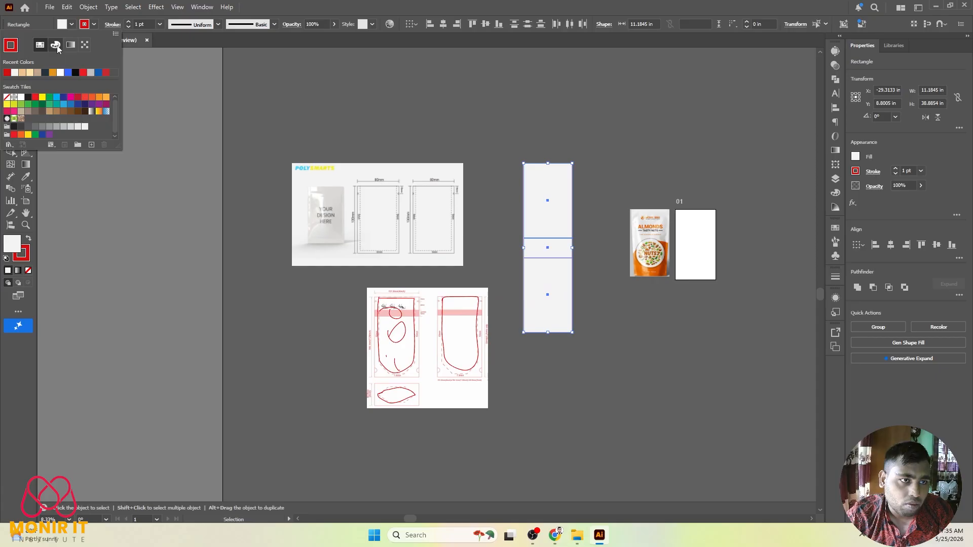
click(64, 29)
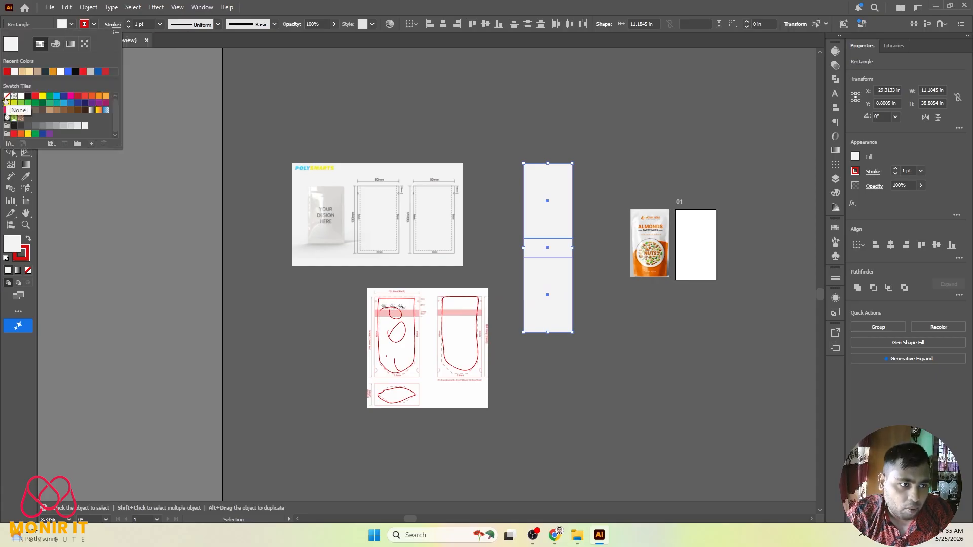
click(11, 76)
Set the stroke weight of the three stacked rectangles to 2 pt and deselect them
drag(570, 107, 514, 275)
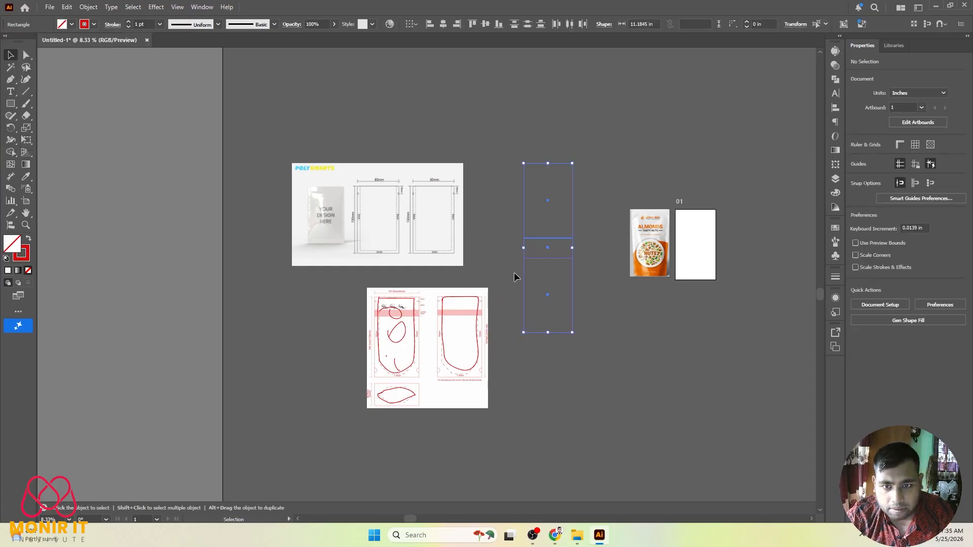
text(2)
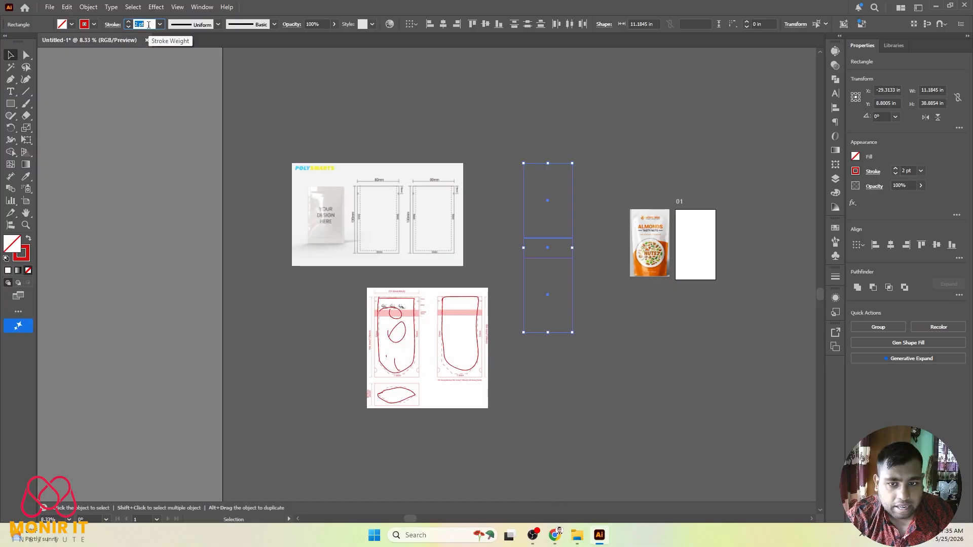
click(585, 271)
scroll(583, 271, up, 3)
scroll(555, 272, down, 3)
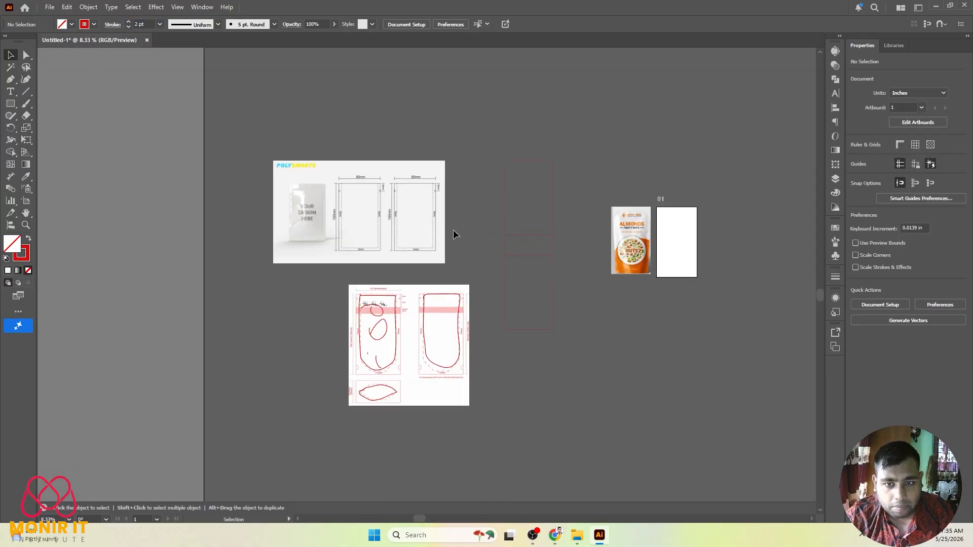
Delete the three stacked red rectangles that form the front, gusset and back dieline
scroll(509, 270, up, 3)
scroll(536, 221, down, 2)
scroll(534, 220, up, 2)
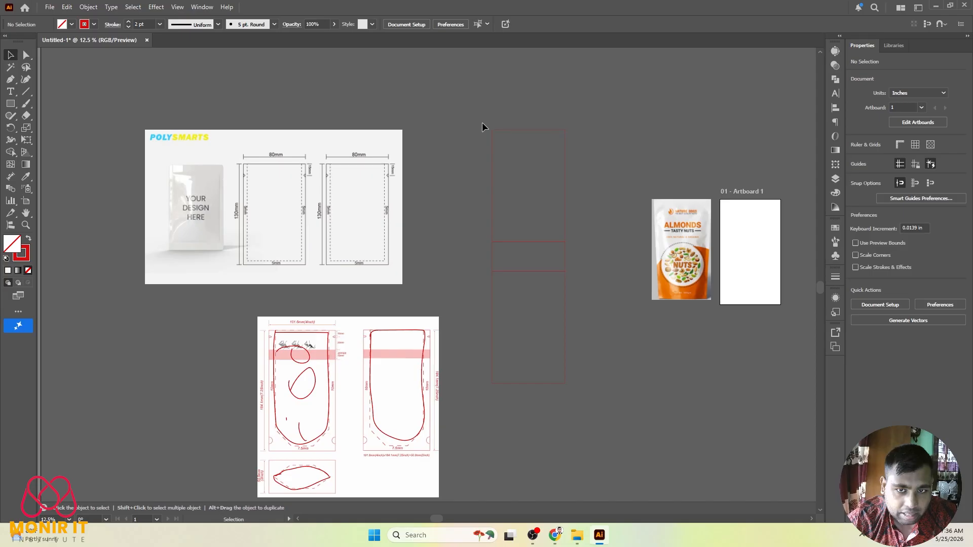
drag(581, 399, 583, 400)
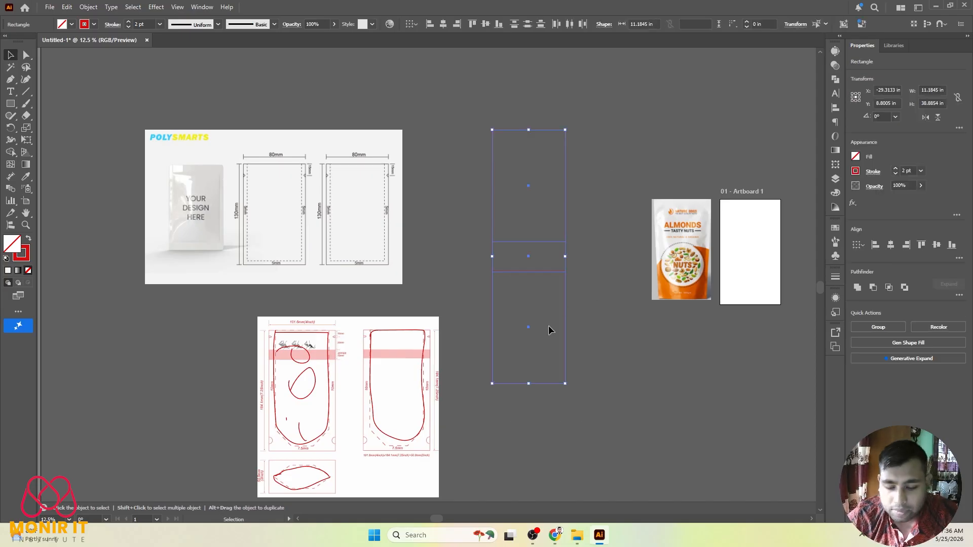
key(Delete)
Delete the two dieline reference images together with the red sketches drawn over them
scroll(464, 428, down, 3)
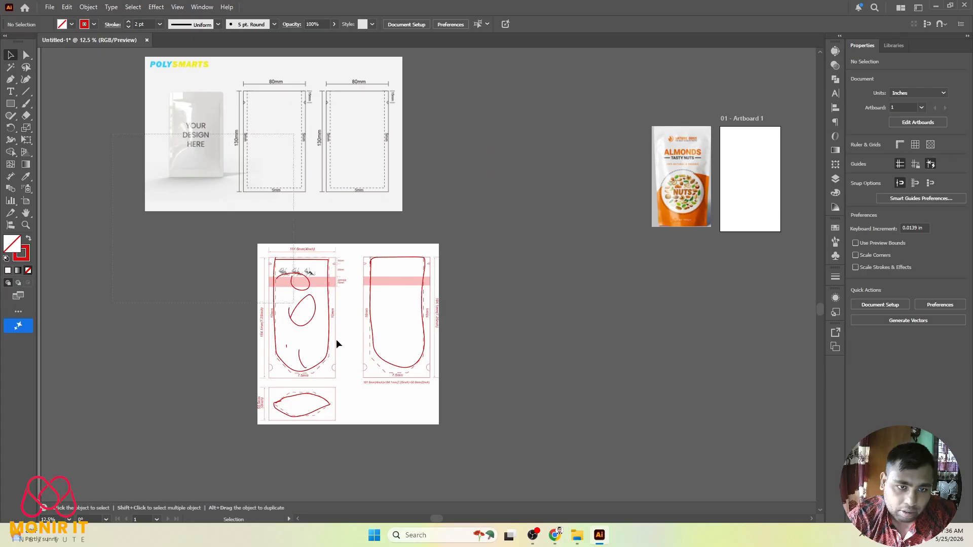
drag(336, 340, 379, 373)
key(Delete)
scroll(511, 288, up, 4)
scroll(527, 250, down, 4)
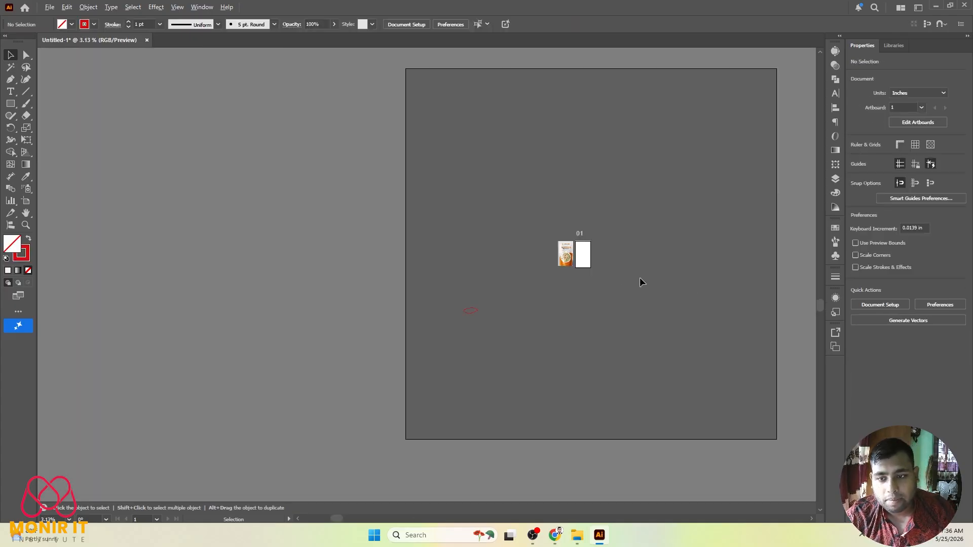
Move the almonds pouch reference image slightly farther away from the artboard
scroll(639, 278, up, 5)
scroll(316, 93, up, 2)
scroll(488, 247, down, 2)
scroll(284, 153, up, 2)
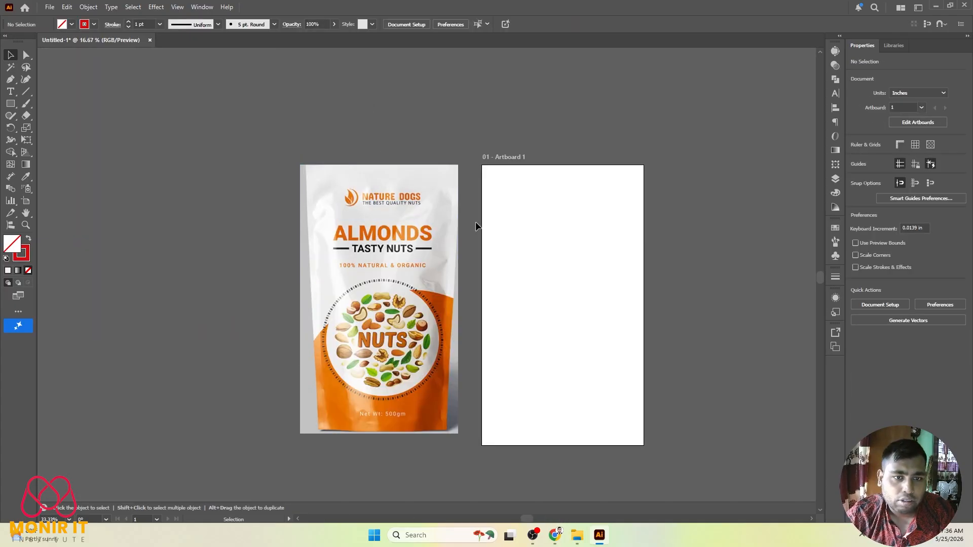
drag(439, 237, 416, 238)
scroll(425, 239, down, 2)
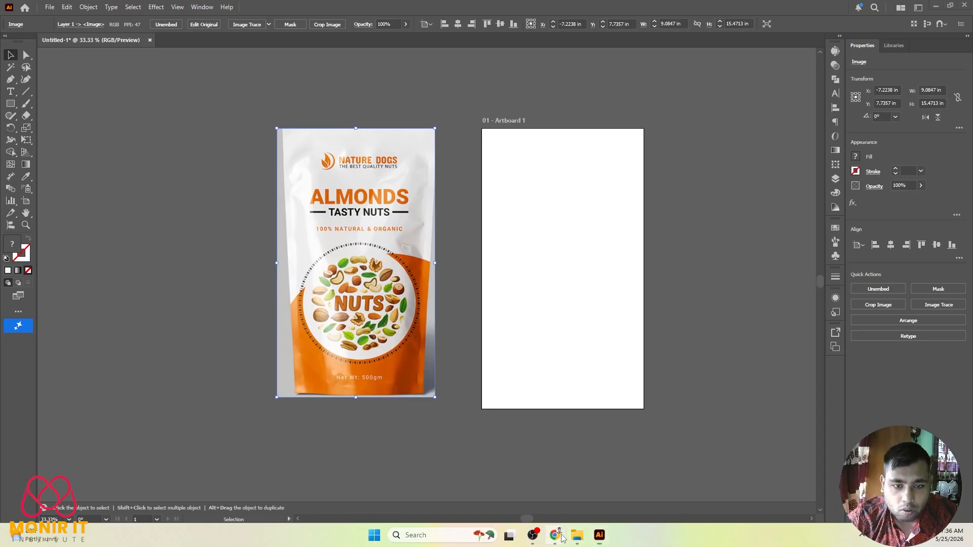
Switch to Chrome and browse the image results of the "nuts" search
mouse_move(555, 535)
click(512, 485)
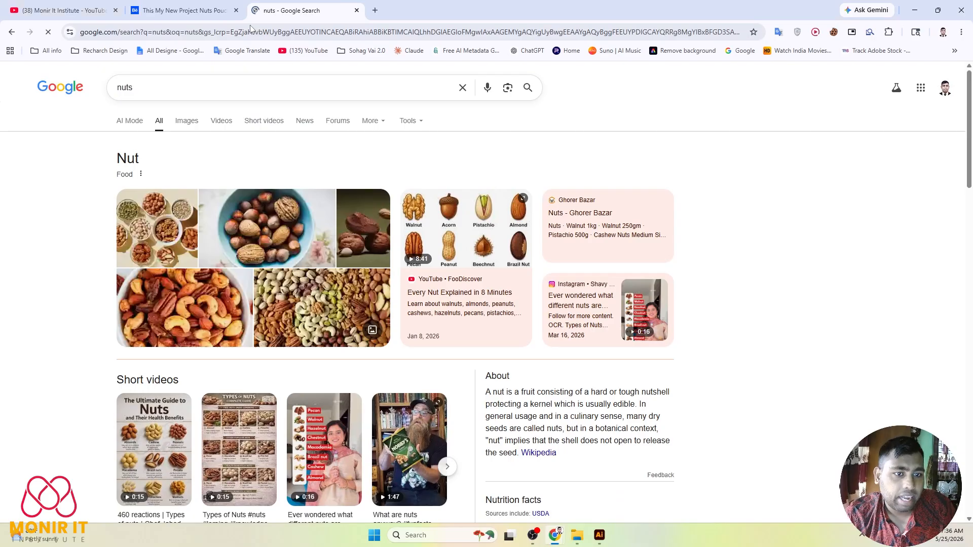
click(183, 125)
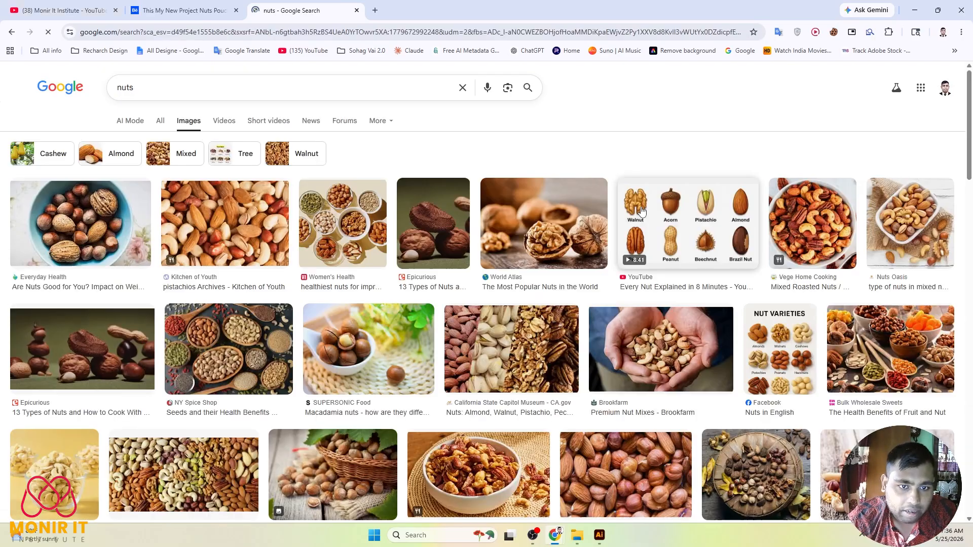
scroll(902, 234, down, 2)
scroll(902, 235, down, 3)
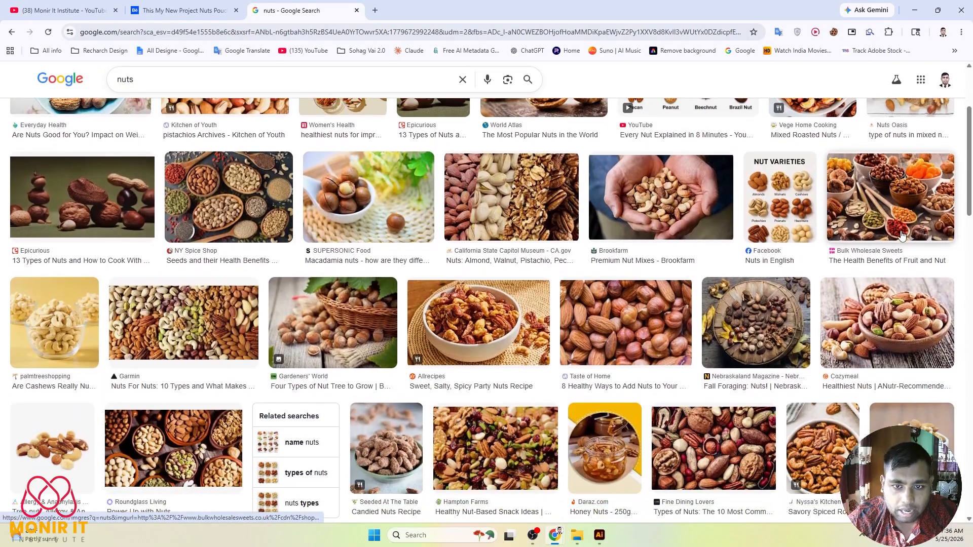
scroll(233, 288, up, 2)
scroll(233, 288, down, 2)
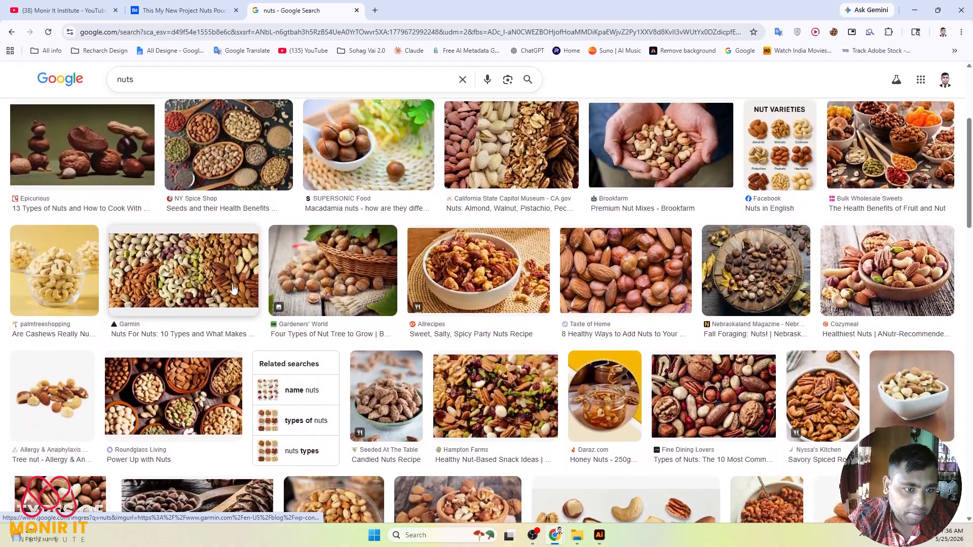
Open the Garmin mixed nuts image and look through its related pictures
click(196, 255)
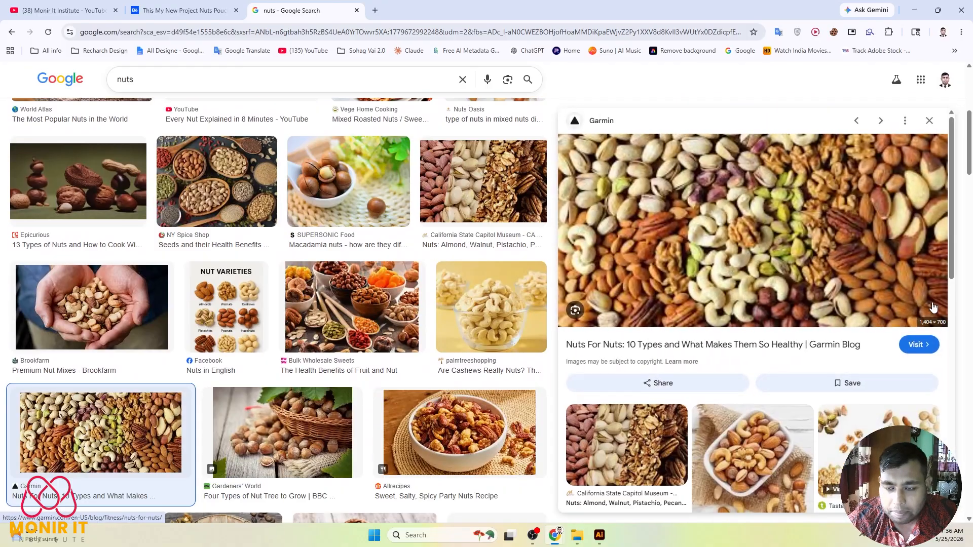
scroll(772, 369, down, 3)
scroll(775, 365, up, 3)
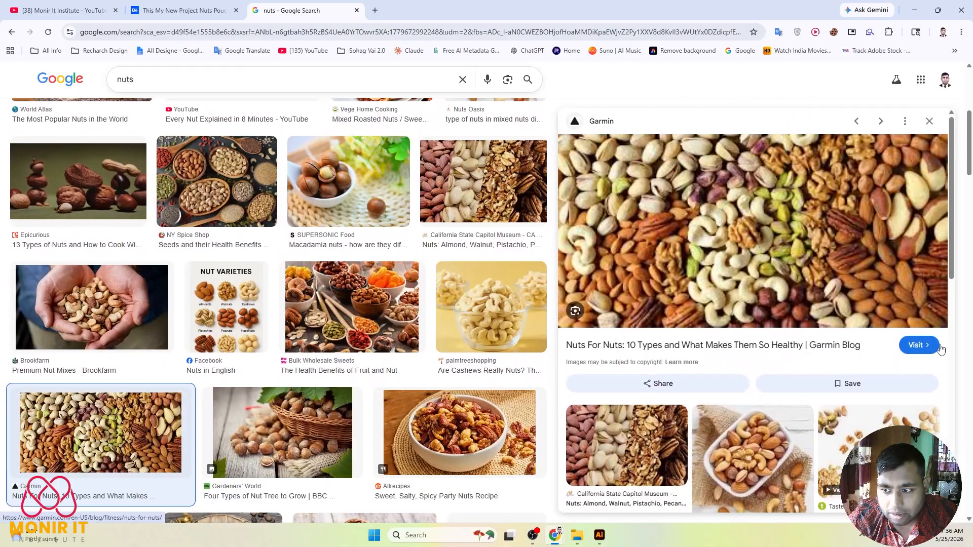
scroll(714, 307, down, 3)
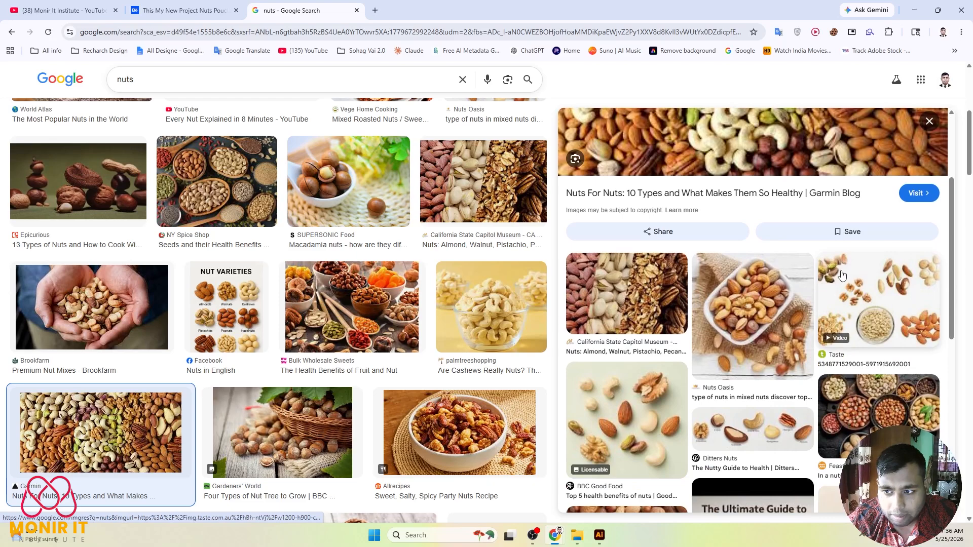
scroll(710, 294, up, 3)
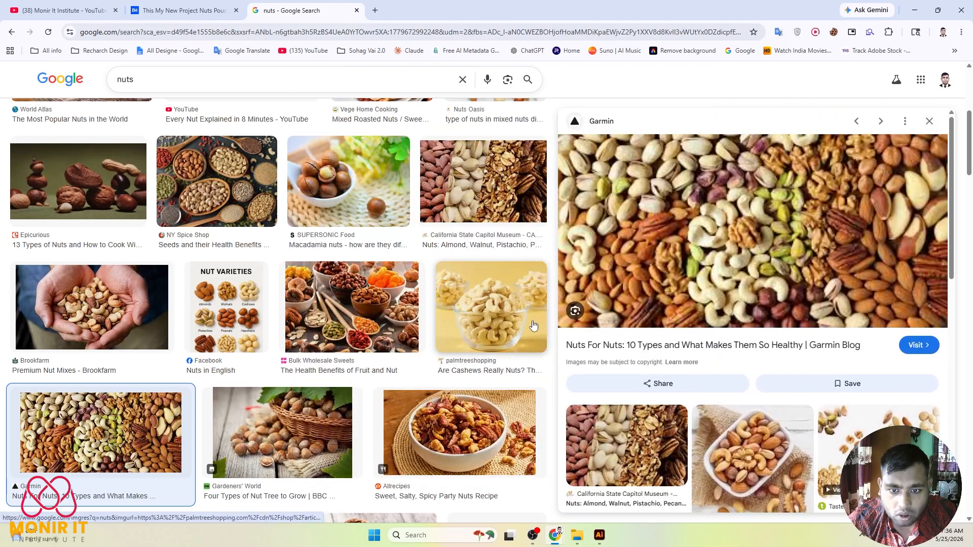
Capture a screenshot of the enlarged preview of the cashew bowl and copy it
mouse_move(521, 322)
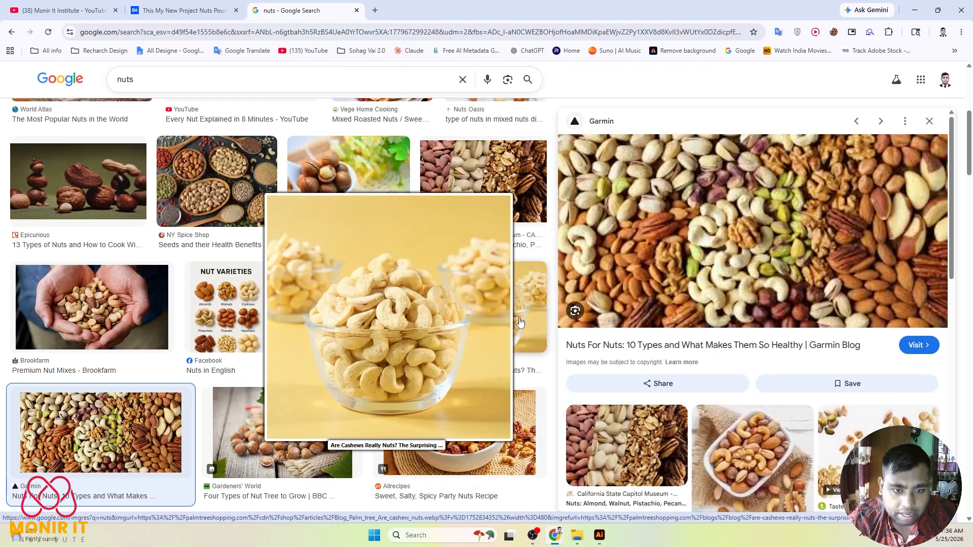
key(Print)
drag(138, 194, 192, 342)
drag(266, 195, 510, 439)
key(ctrl+c)
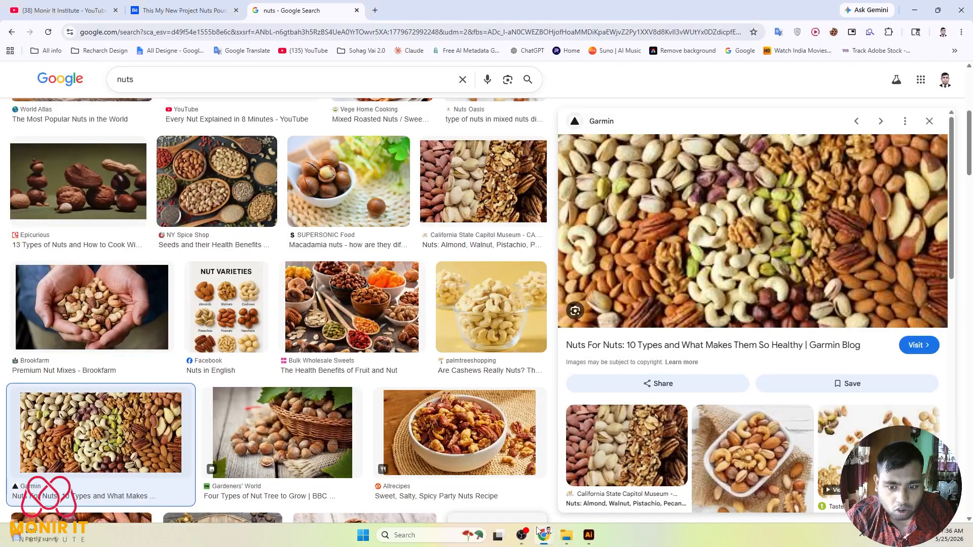
Return to Illustrator, paste the cashew bowl picture and place it on the right-hand side of the artboard
click(599, 535)
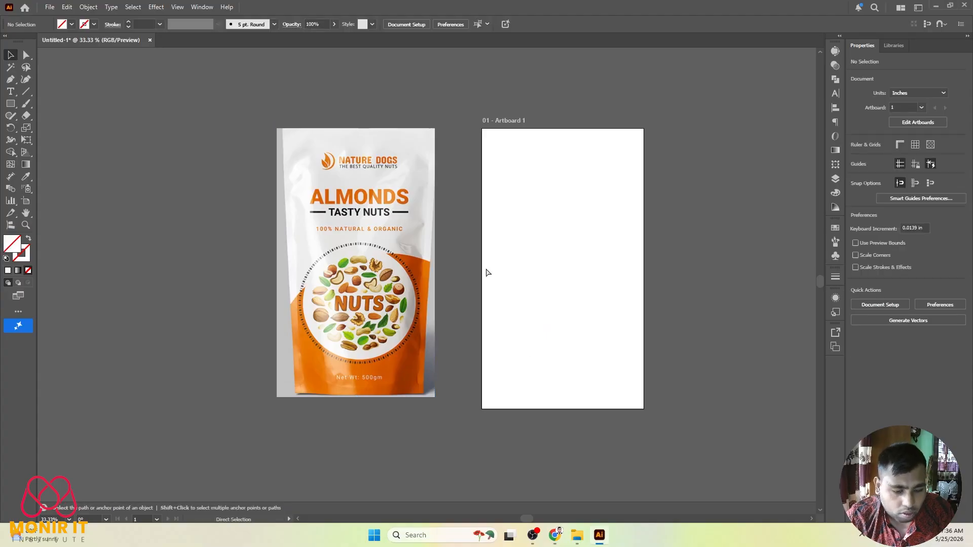
key(ctrl+v)
drag(483, 269, 528, 282)
drag(434, 283, 758, 263)
scroll(441, 279, down, 2)
scroll(596, 276, up, 2)
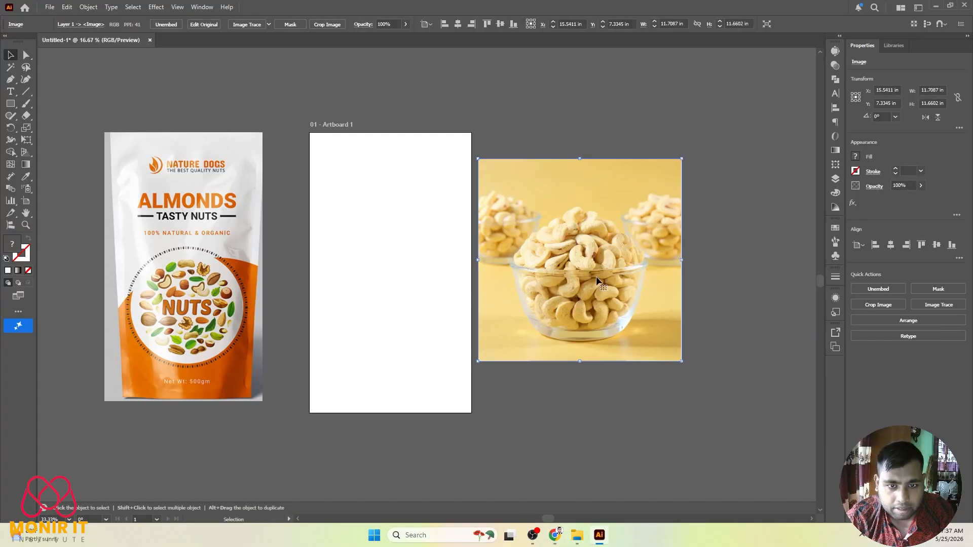
Shift the cashew picture farther from the artboard and nudge the pouch image up and slightly closer to the artboard
drag(596, 275, 679, 266)
drag(239, 302, 246, 279)
scroll(443, 271, down, 2)
scroll(397, 272, up, 2)
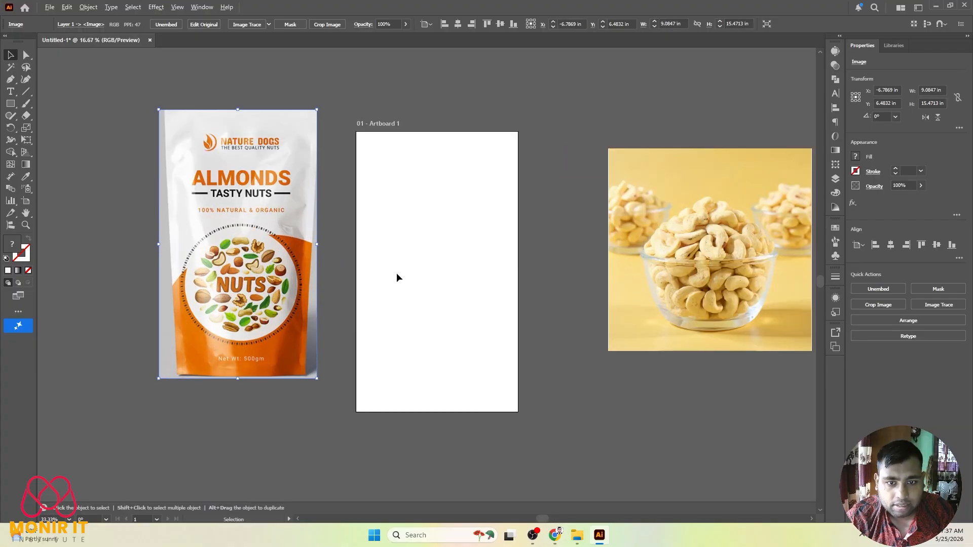
Draw a rectangle about 11.04 × 12.50 in over the artboard's lower part and fill it with grey sampled from the pouch
key(m)
drag(339, 237, 531, 454)
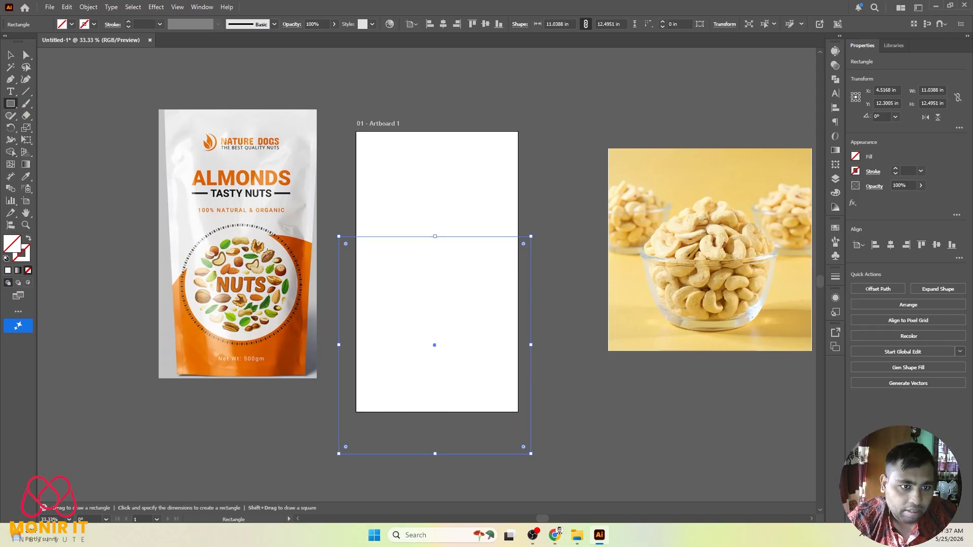
key(i)
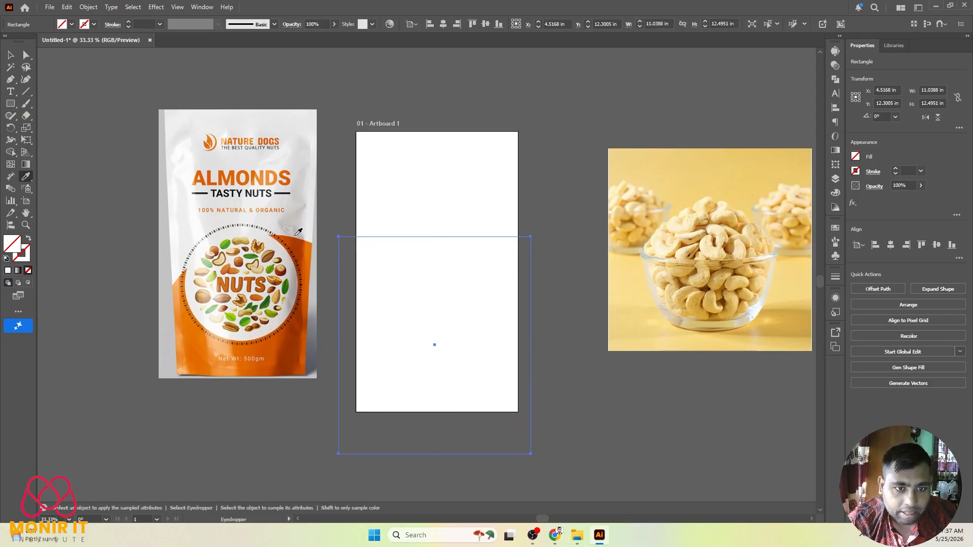
click(297, 217)
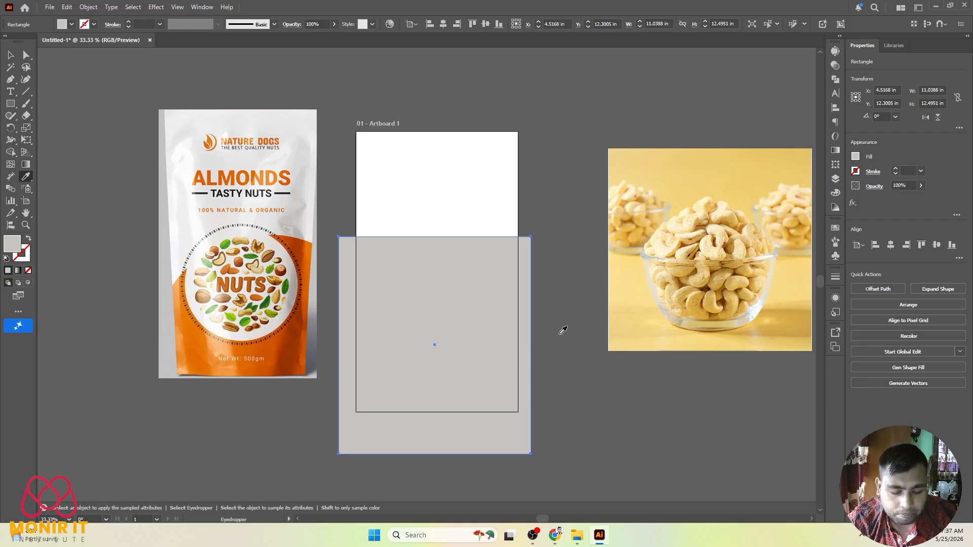
Lower the wide grey rectangle by about 1.1 in and deselect it
key(v)
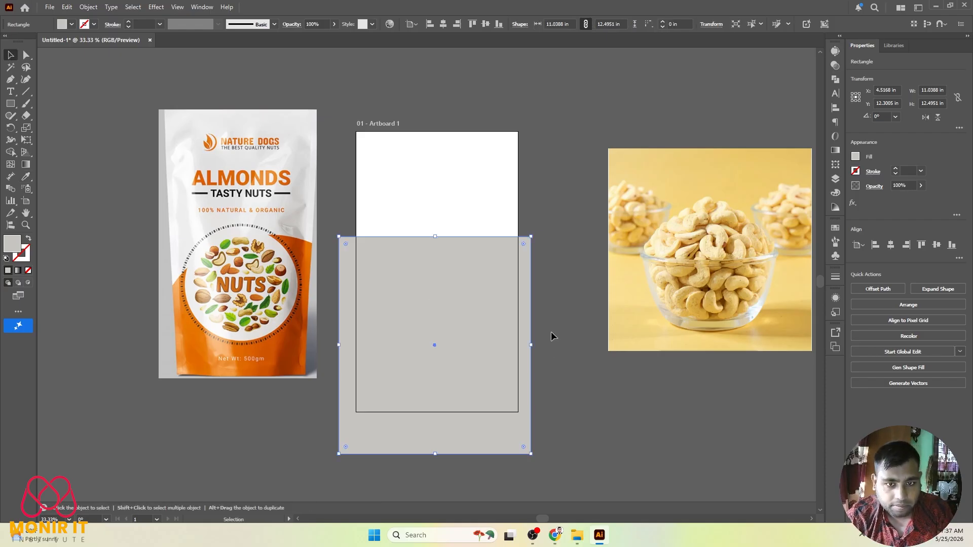
drag(451, 353, 451, 373)
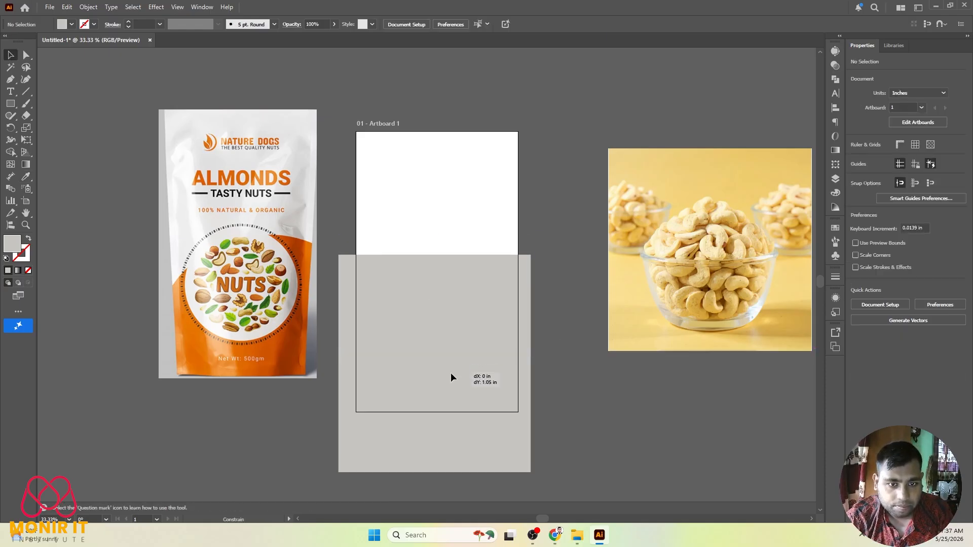
click(388, 196)
Draw a 9.3 × 16.143 in rectangle covering the whole artboard and fill it with light grey sampled from the pouch's upper area
key(m)
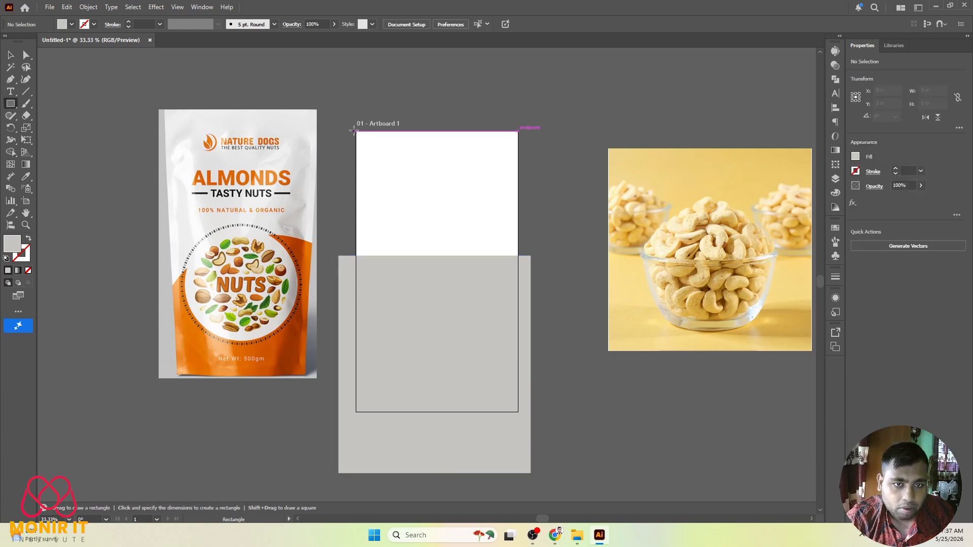
mouse_move(356, 132)
mouse_down()
mouse_move(470, 416)
mouse_move(518, 413)
mouse_up()
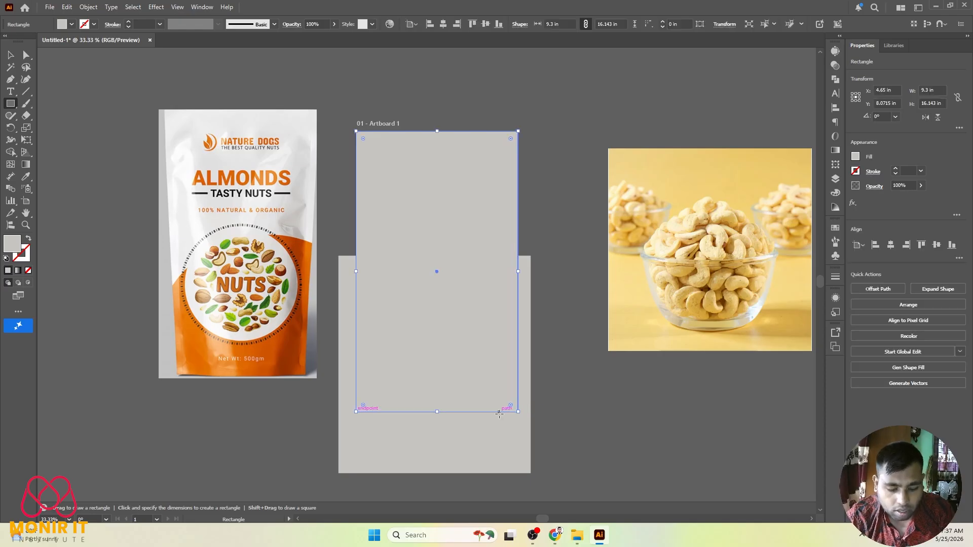
key(i)
click(297, 147)
key(v)
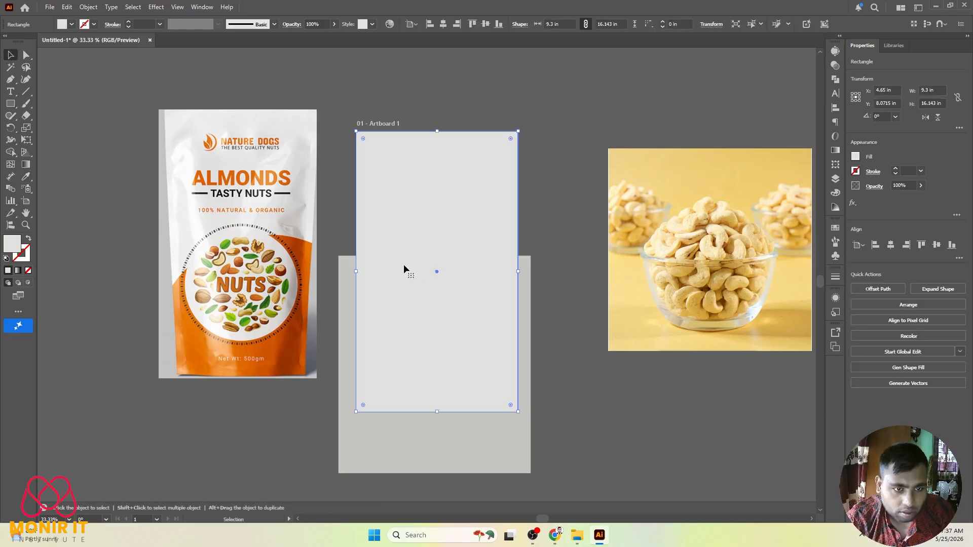
Bring the wide lower rectangle in front of the artboard-sized background rectangle
click(341, 404)
right_click(343, 406)
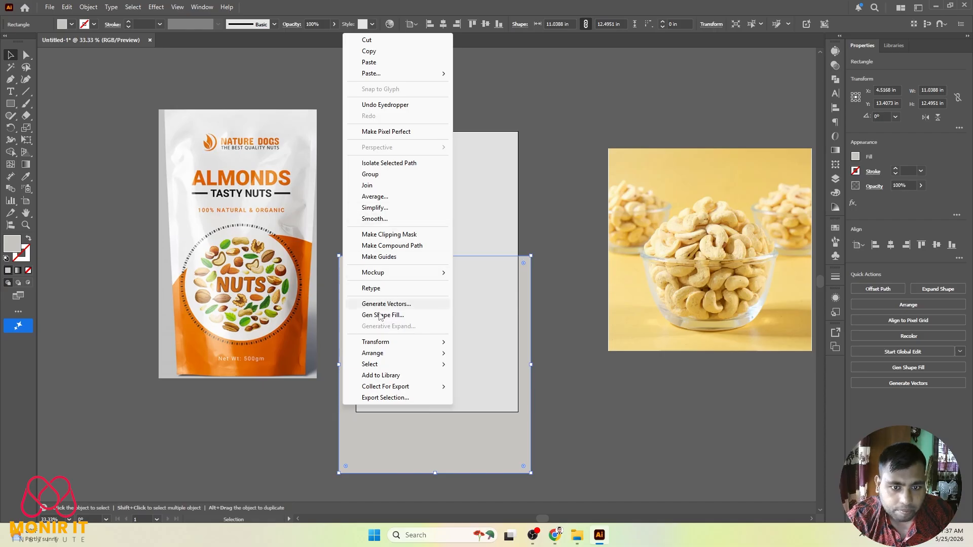
mouse_move(390, 355)
click(487, 353)
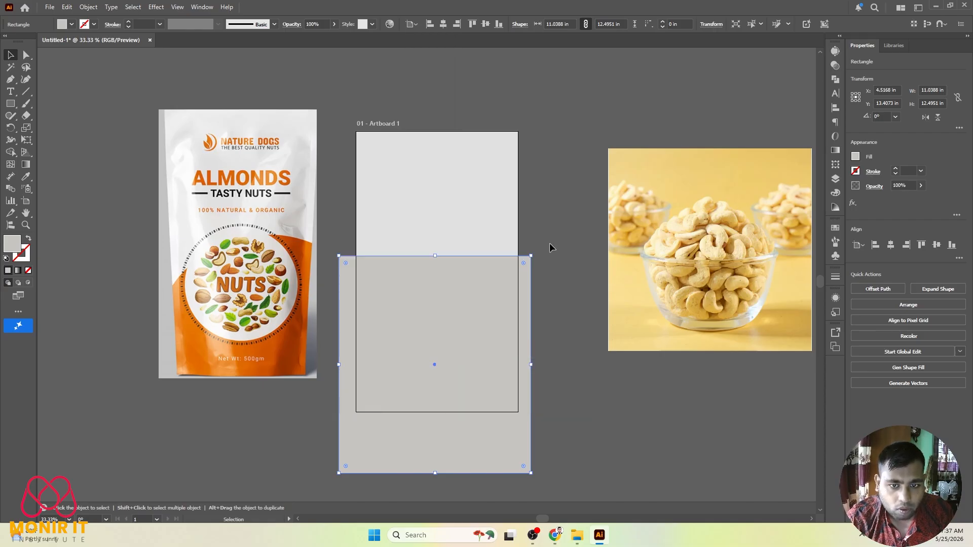
Fill the wide lower rectangle with orange sampled from the pouch's ALMONDS lettering and deselect it
key(i)
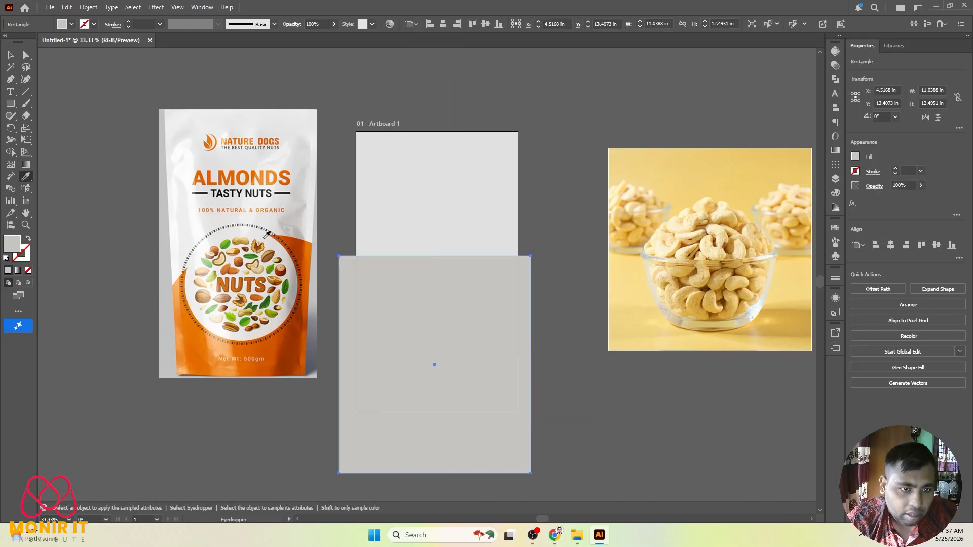
click(229, 245)
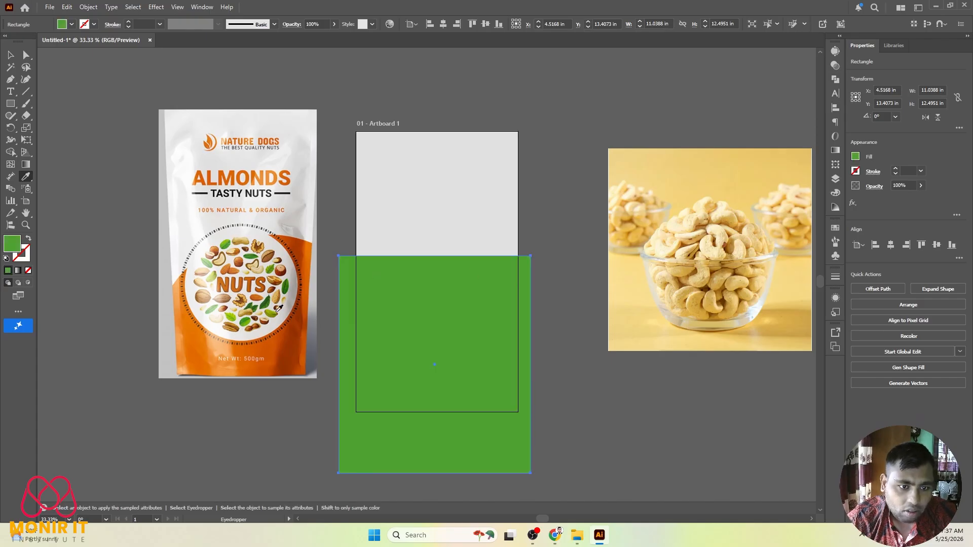
click(289, 238)
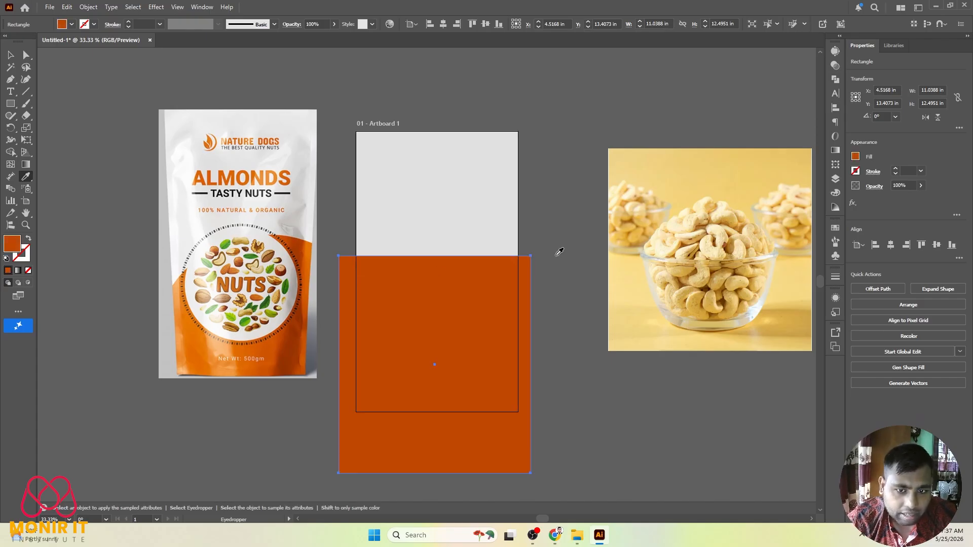
click(254, 173)
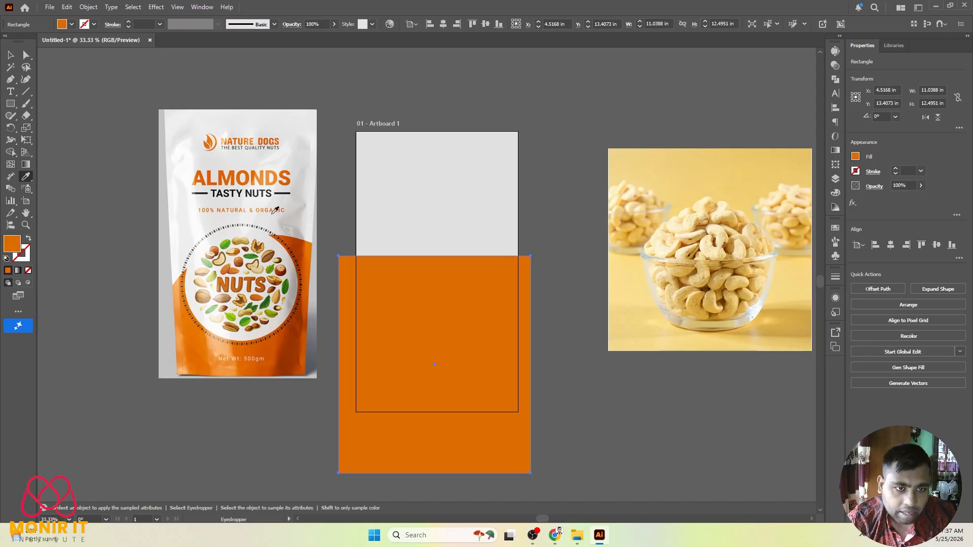
key(v)
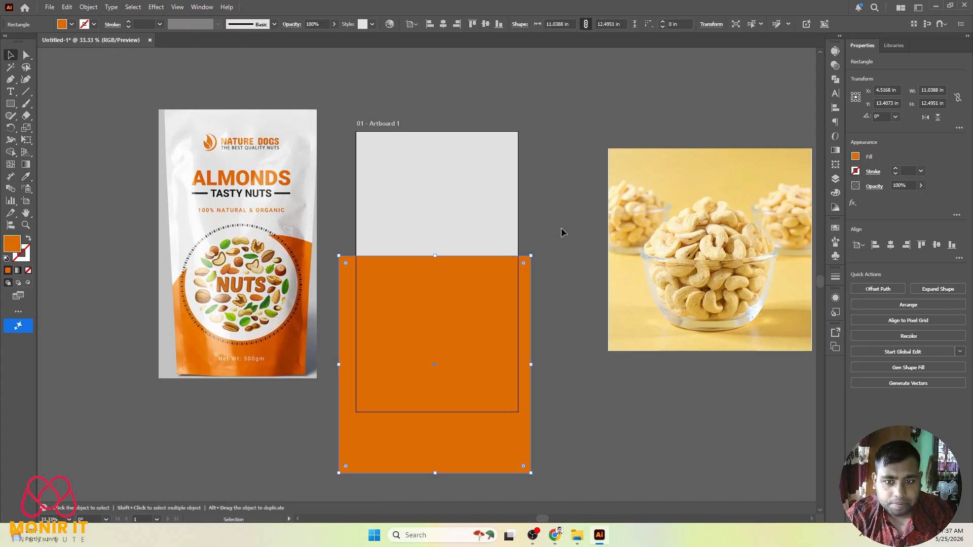
click(563, 233)
scroll(485, 259, down, 1)
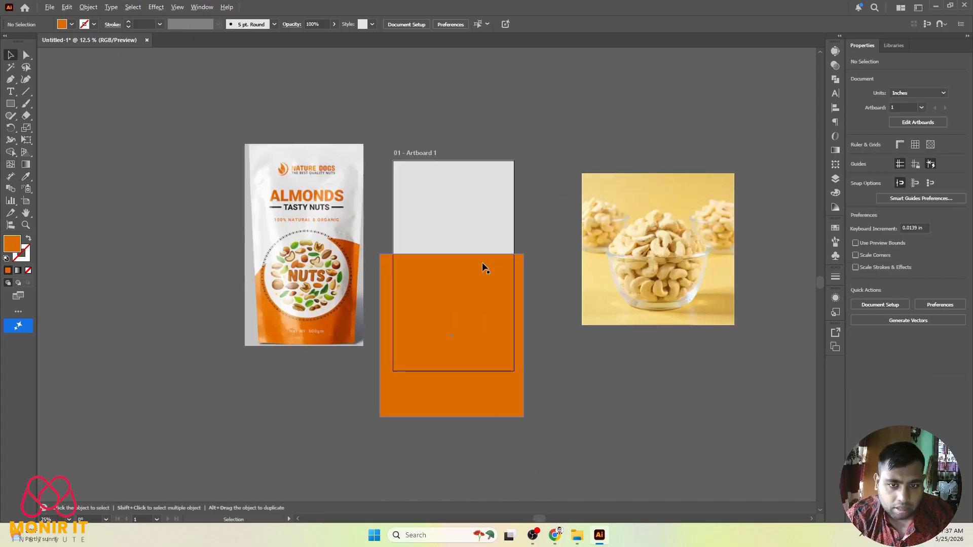
Draw a closed, roughly circular orange shape about 12.1 × 11.6 in with the Curvature tool above the artboard and deselect it
click(27, 82)
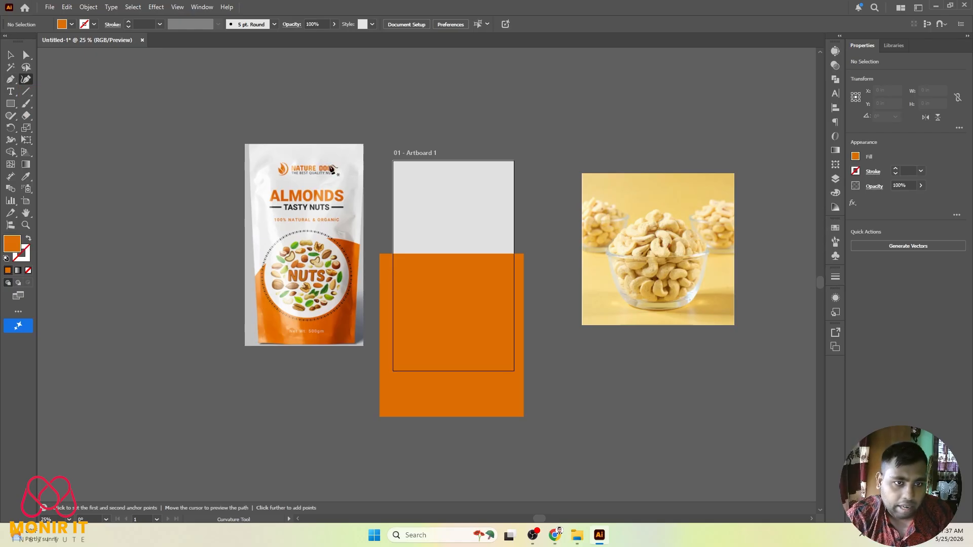
scroll(576, 116, up, 1)
scroll(537, 147, up, 3)
click(326, 134)
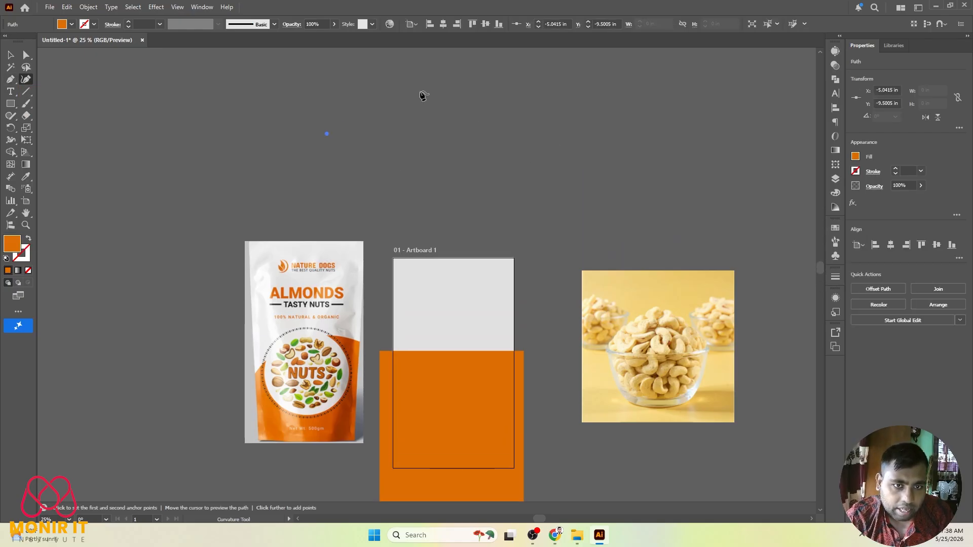
click(444, 187)
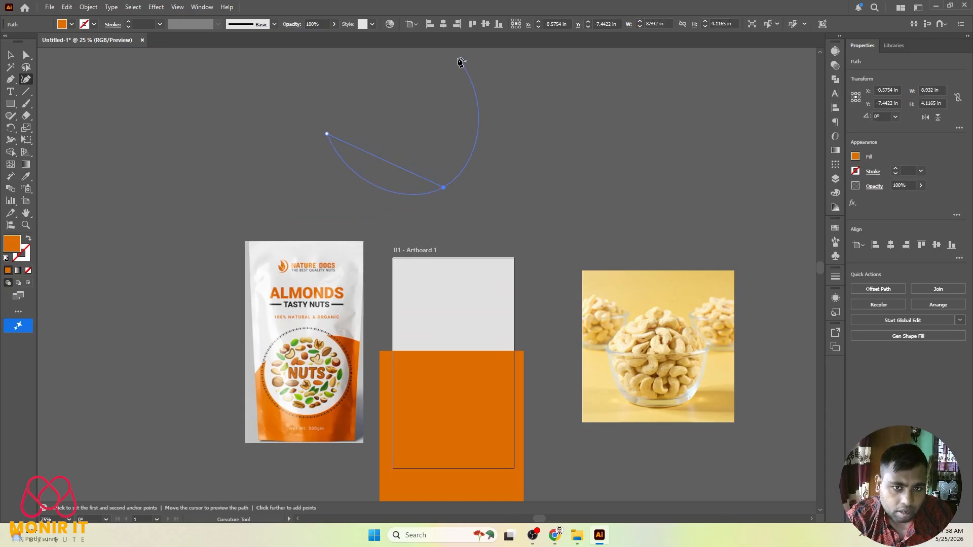
click(471, 78)
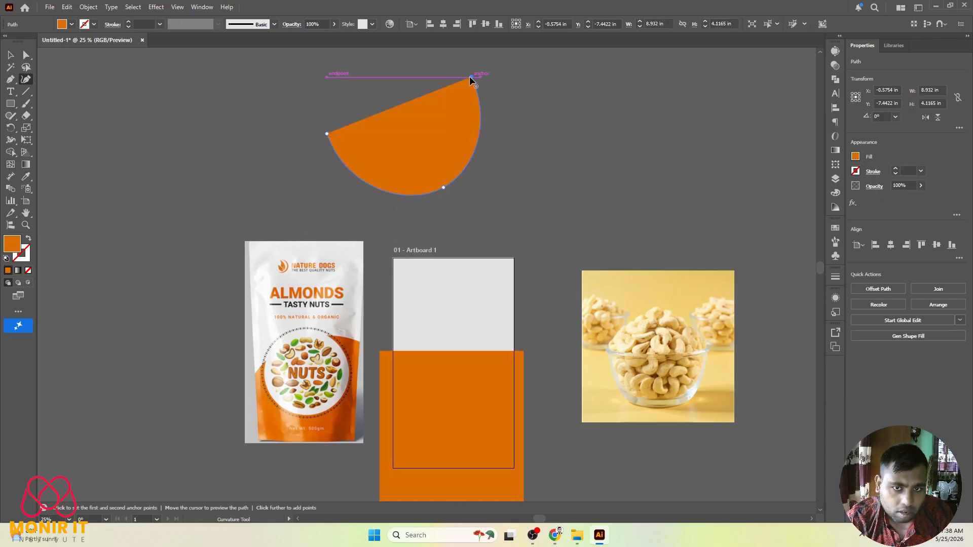
click(344, 68)
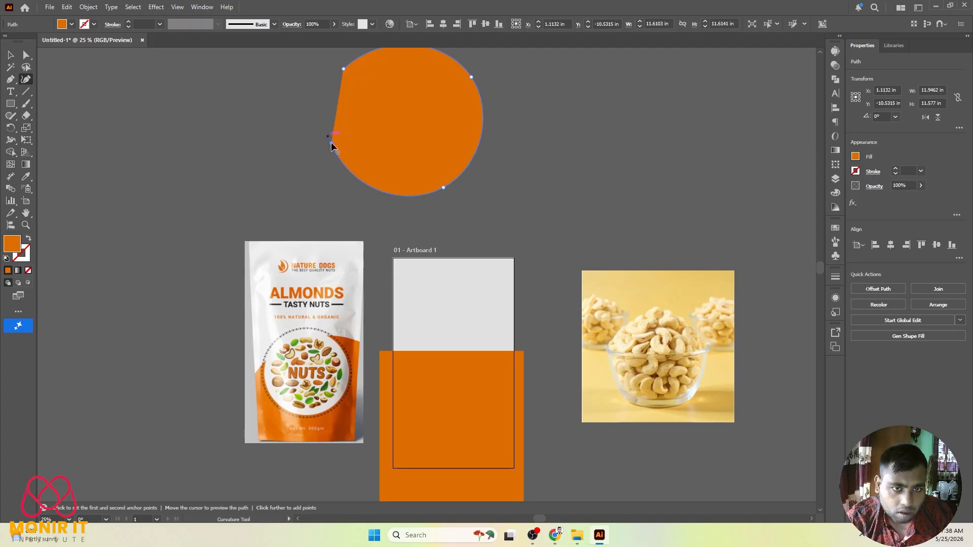
click(327, 134)
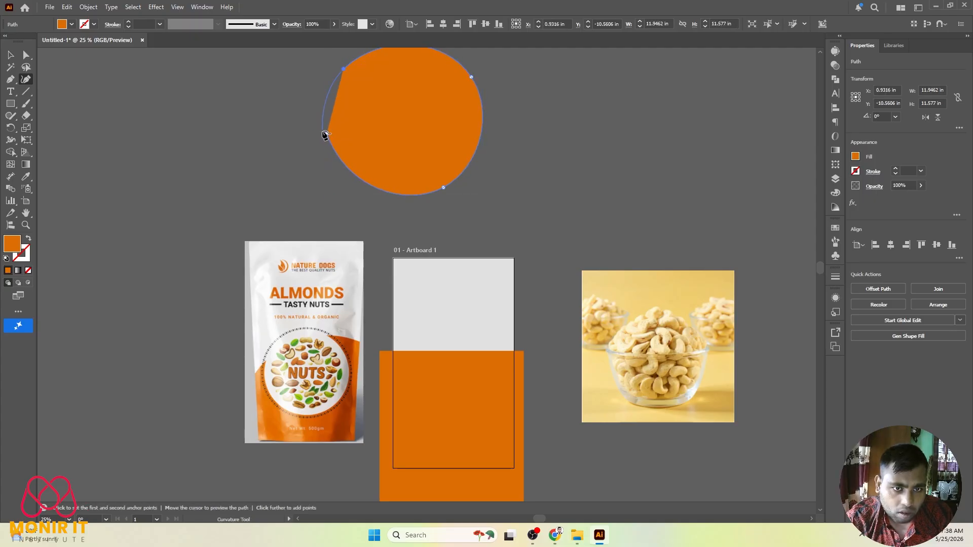
click(327, 135)
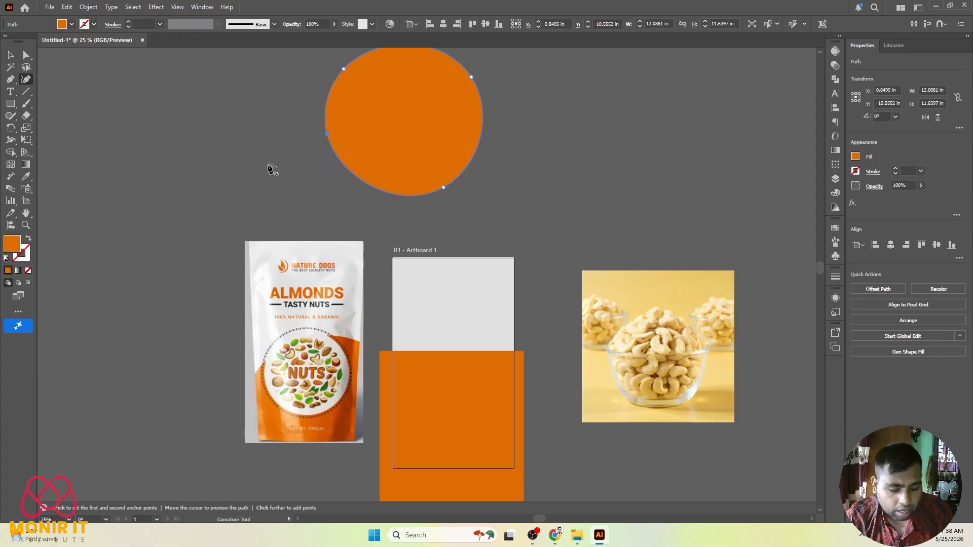
key(v)
click(261, 164)
scroll(485, 160, down, 1)
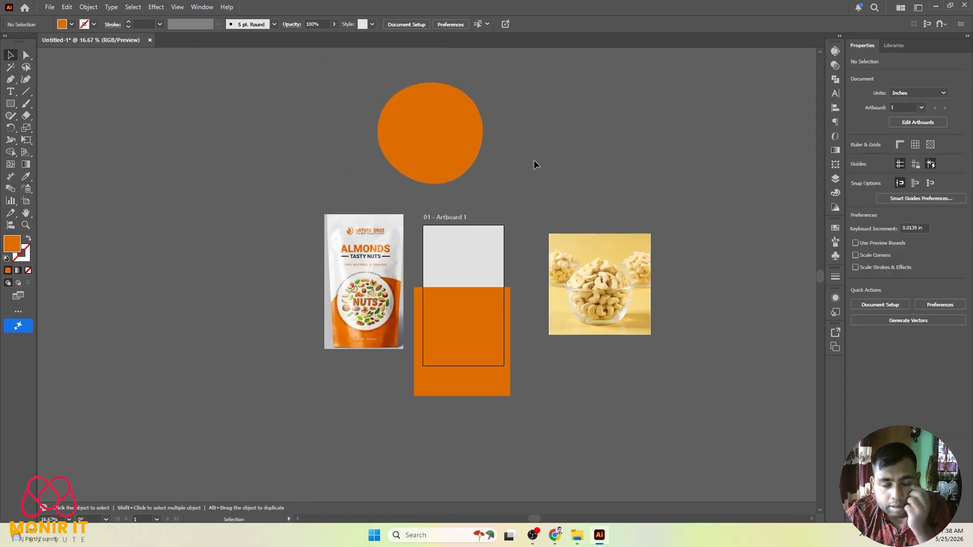
Scale the orange circle down to about 8.2 in across, rotate it to about 145°, and place it over the orange rectangle's upper edge
drag(423, 134, 318, 431)
scroll(335, 429, down, 2)
scroll(334, 428, up, 1)
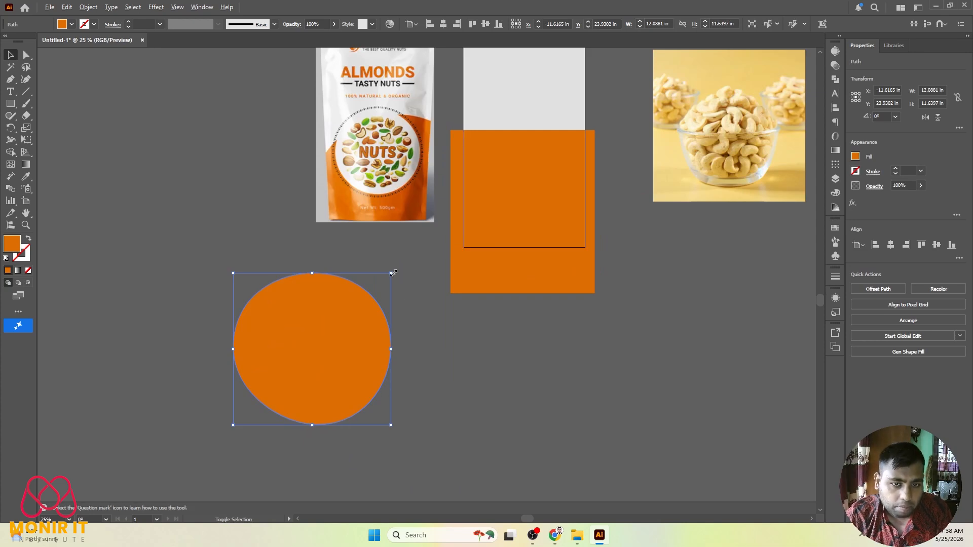
drag(393, 273, 359, 300)
drag(333, 333, 520, 350)
drag(559, 315, 264, 403)
drag(537, 355, 549, 149)
Centre the orange circle horizontally on the wide orange rectangle, lower it about 1.8 in, and deselect it
shift+click(479, 236)
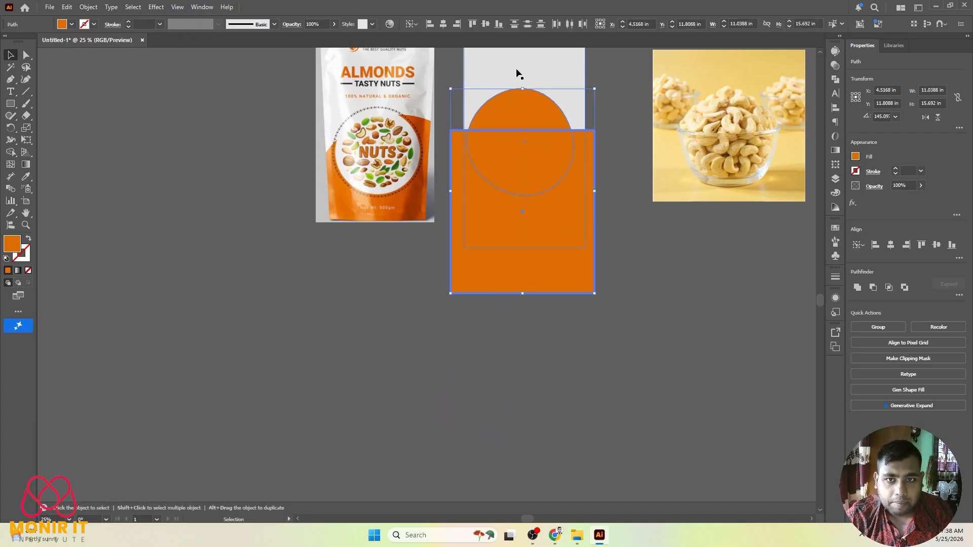
click(572, 27)
click(640, 238)
drag(501, 156, 506, 180)
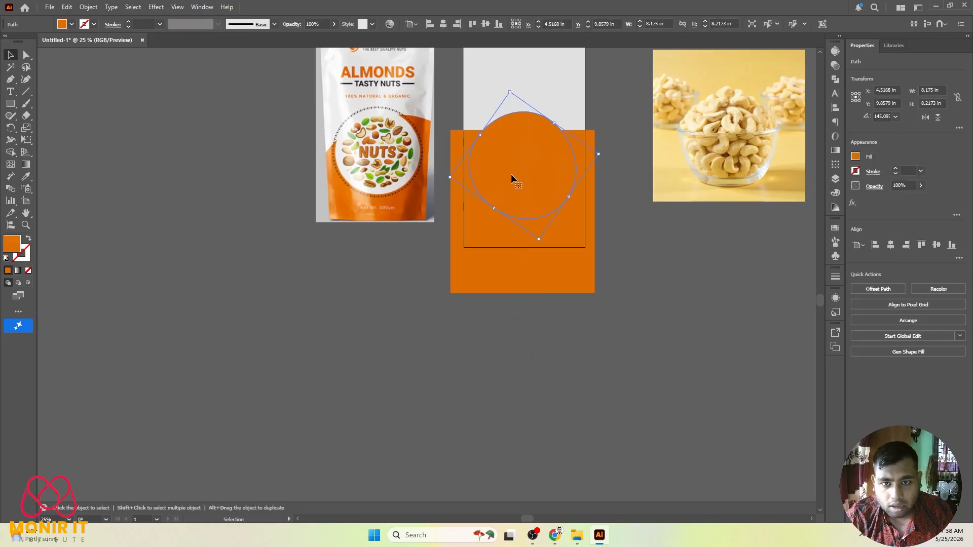
scroll(671, 262, up, 2)
click(615, 285)
click(535, 221)
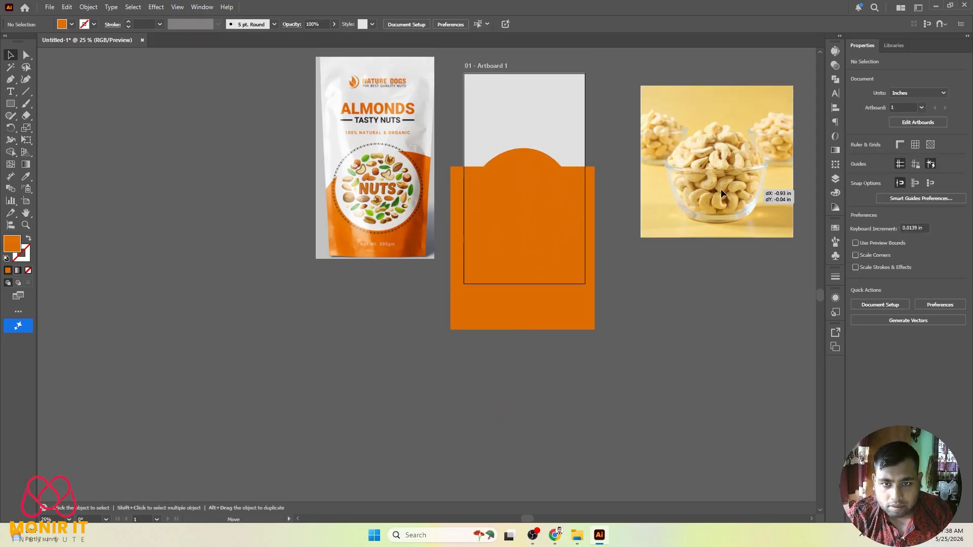
Place the cashew bowl photo behind the orange circle and centre it on the circle
drag(721, 189, 544, 218)
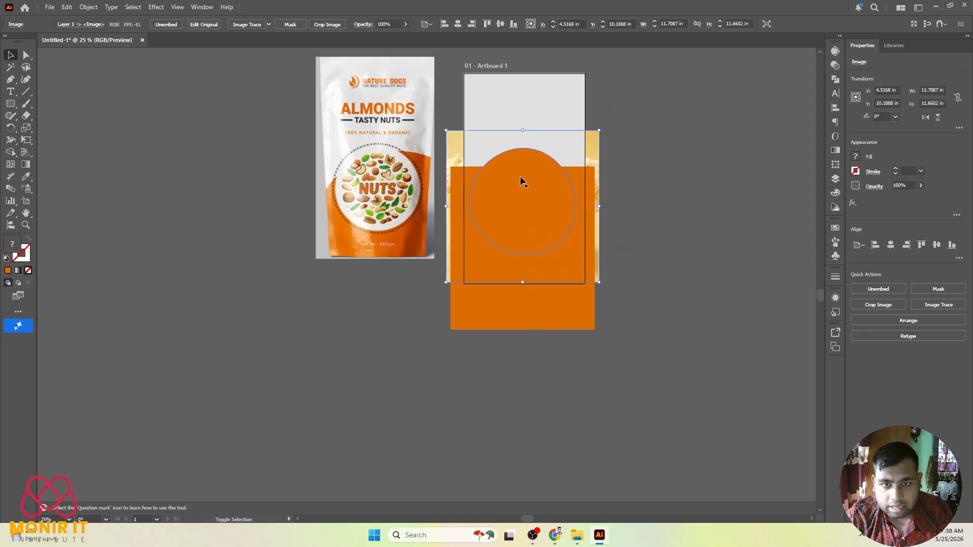
click(519, 190)
shift+click(598, 147)
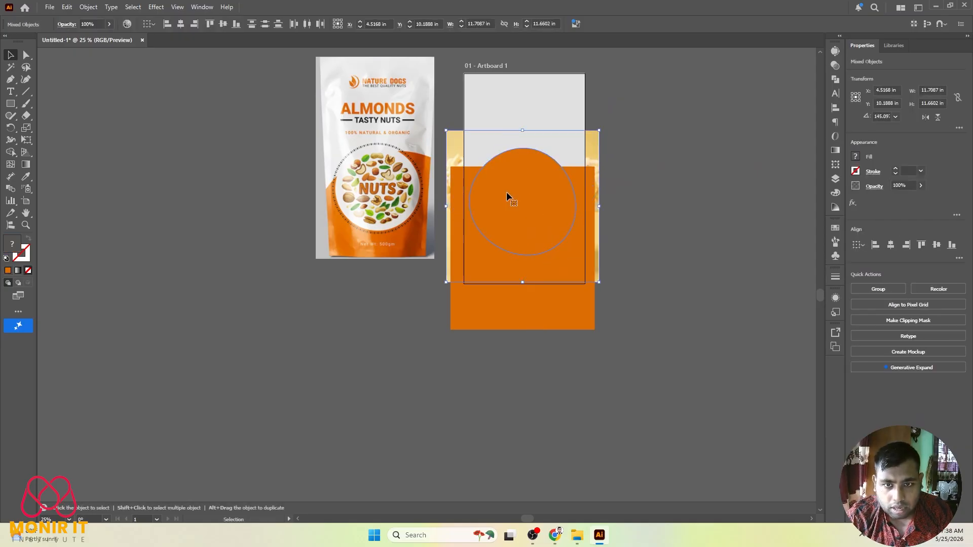
click(265, 25)
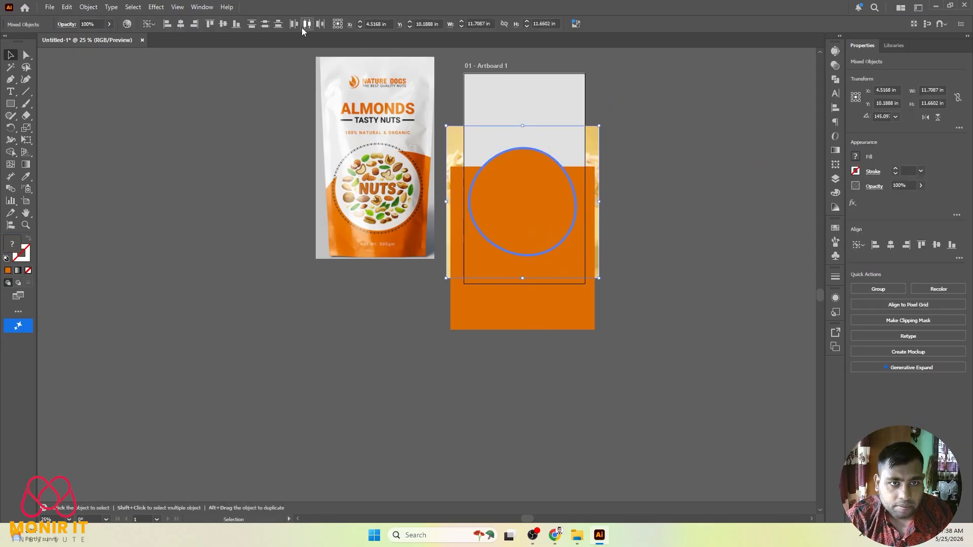
click(237, 105)
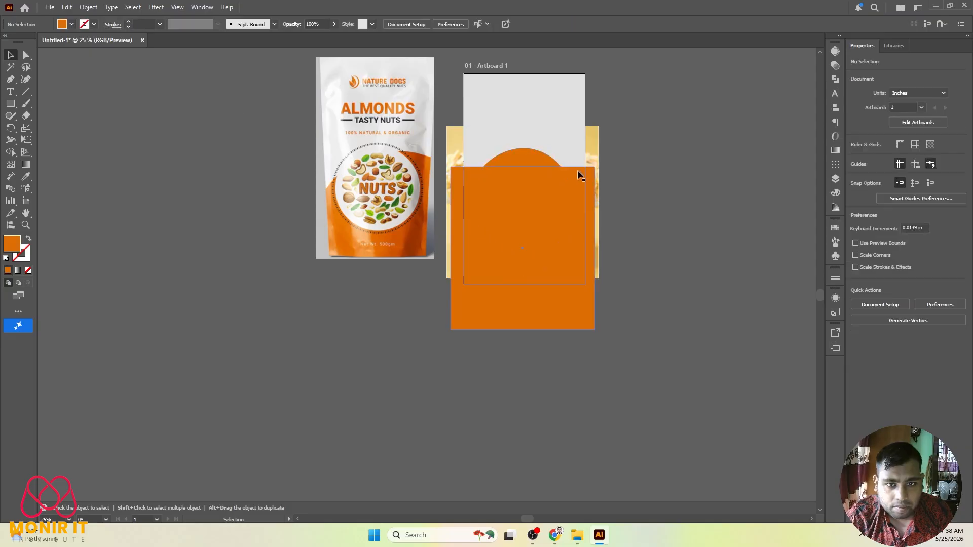
Clip the cashew photo to the orange circle with a clipping mask
shift+click(458, 150)
right_click(526, 187)
click(578, 351)
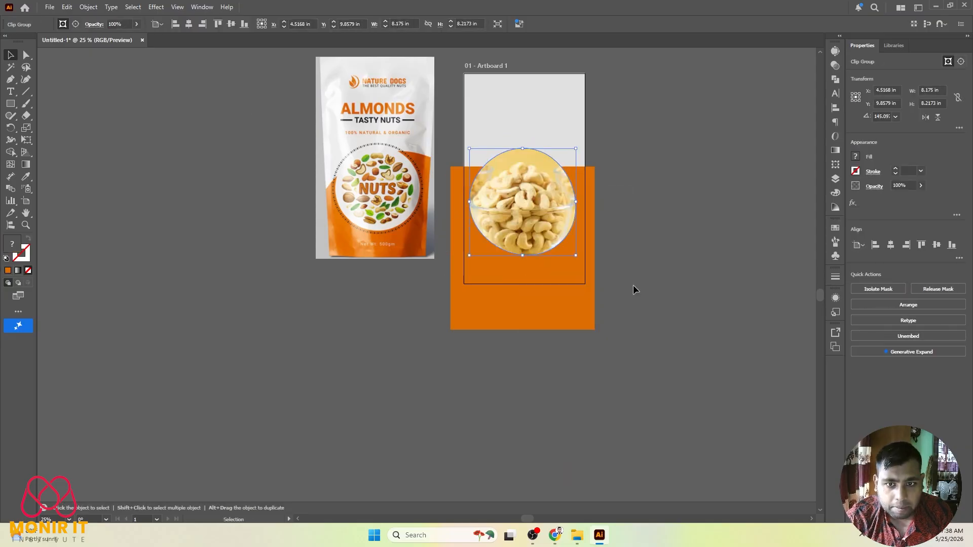
Scale the cashew photo inside the clipping mask down to about 8.54 × 8.5 in and exit the clip group
scroll(536, 232, up, 1)
double_click(512, 213)
click(518, 224)
scroll(518, 224, up, 2)
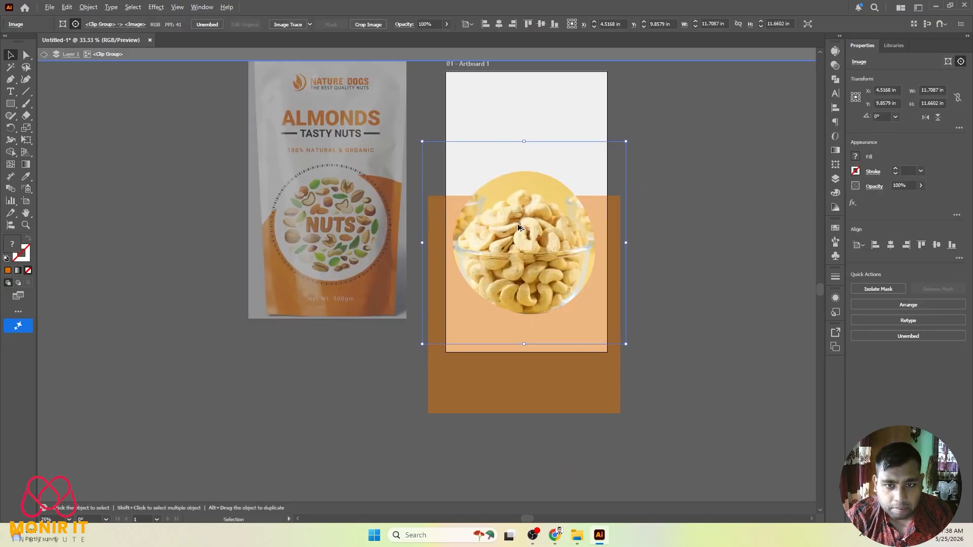
drag(528, 100, 541, 141)
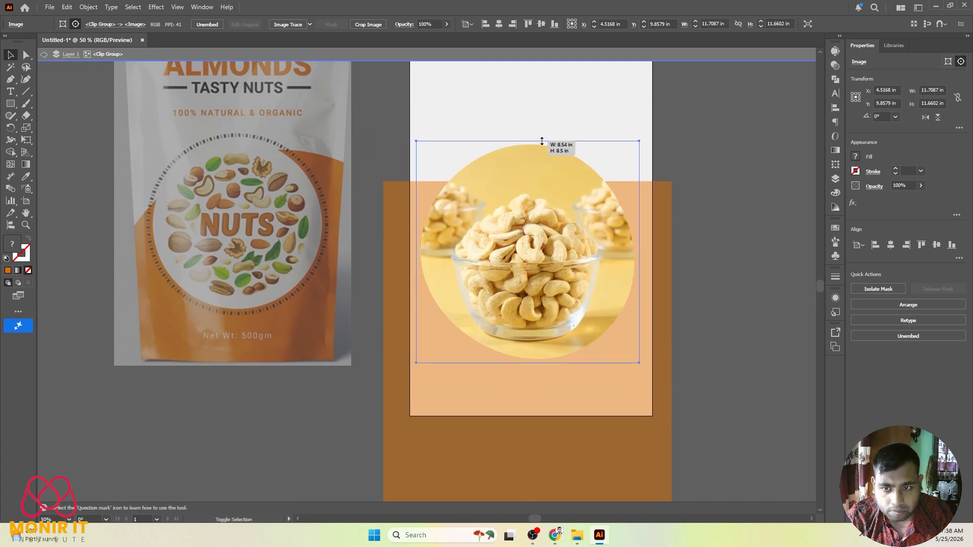
scroll(711, 247, down, 2)
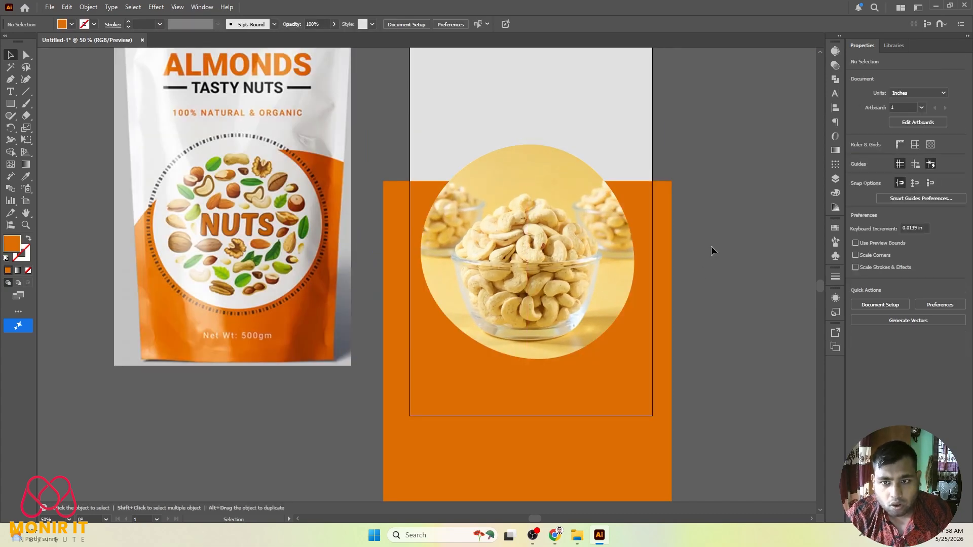
double_click(710, 245)
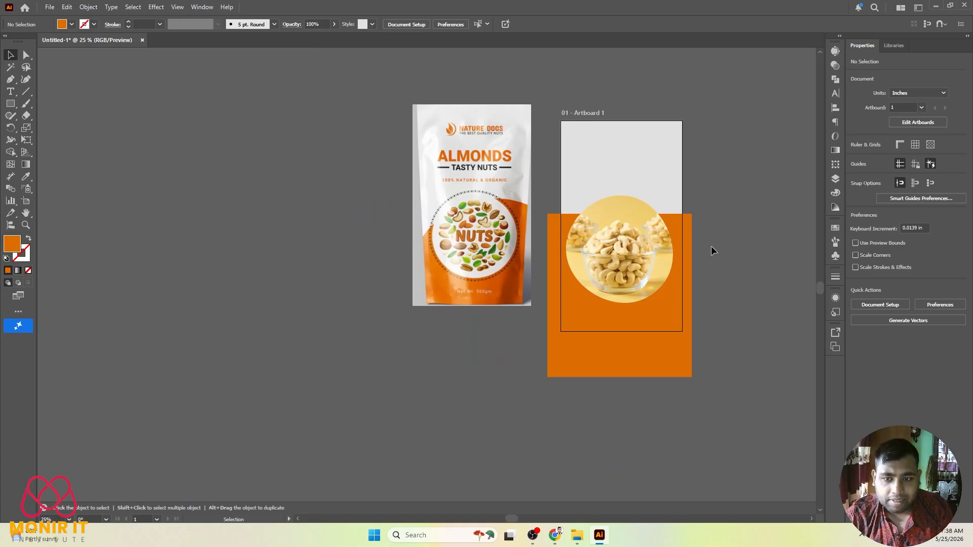
Try to make a clipping mask from the two background rectangles and the circular cashew photo
click(624, 334)
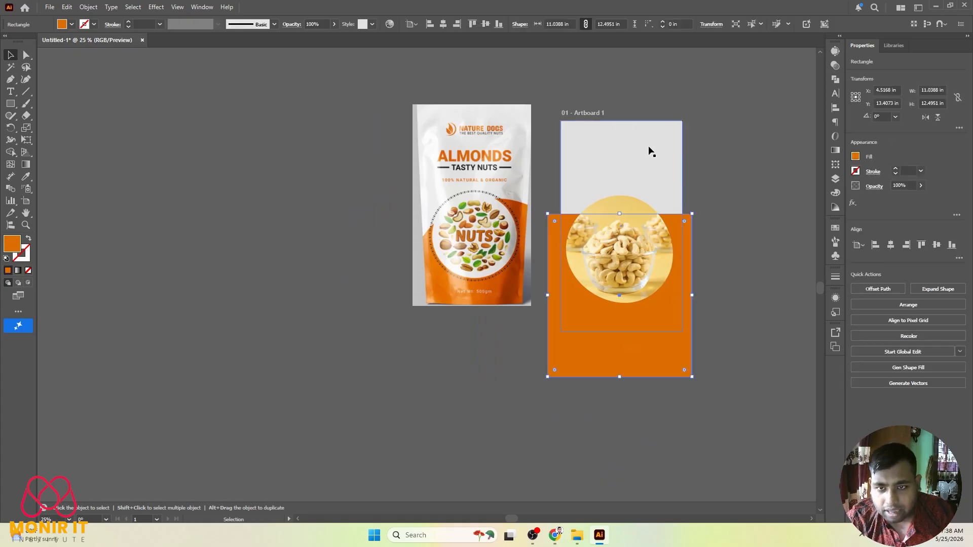
drag(782, 332, 781, 331)
right_click(647, 312)
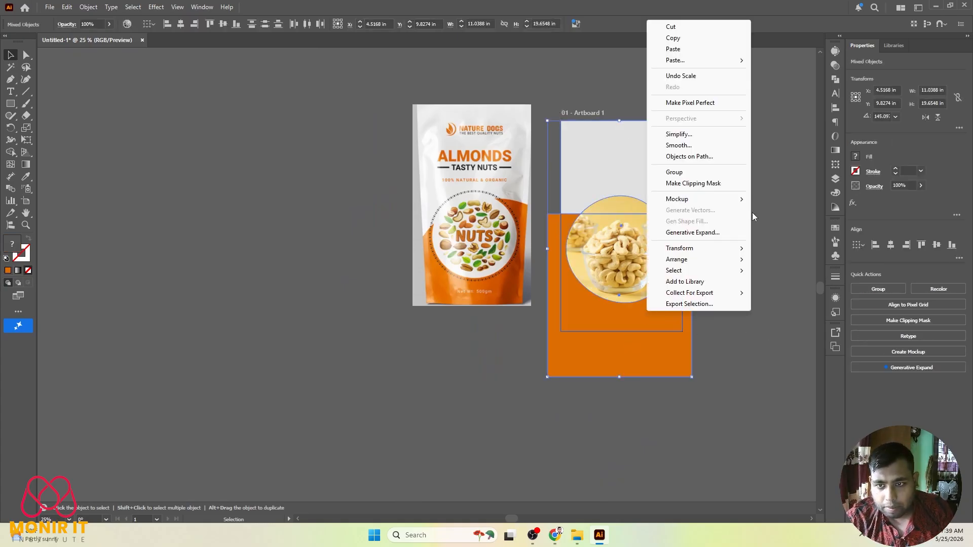
click(706, 185)
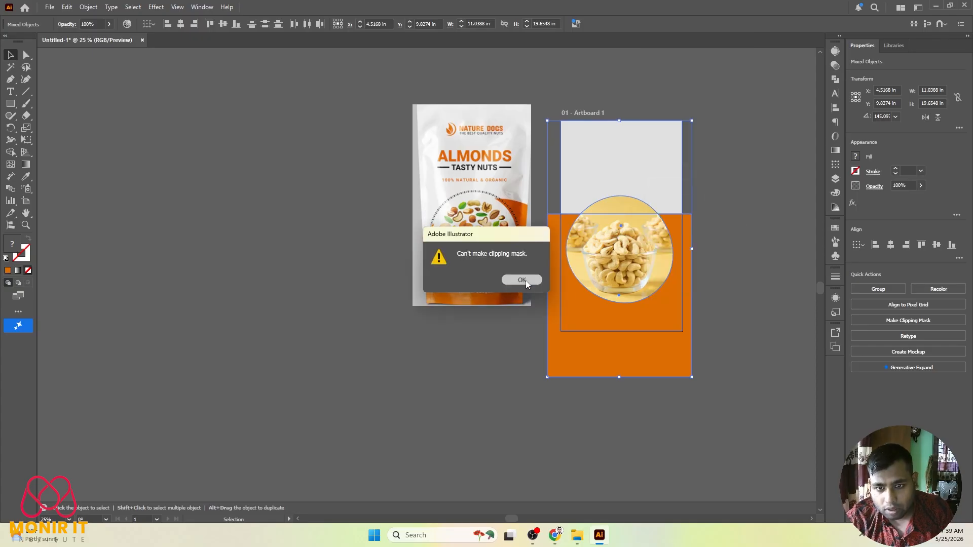
click(524, 279)
click(781, 282)
Try combining the orange and grey background rectangles into a compound path, undo it, and clear the selection
click(670, 354)
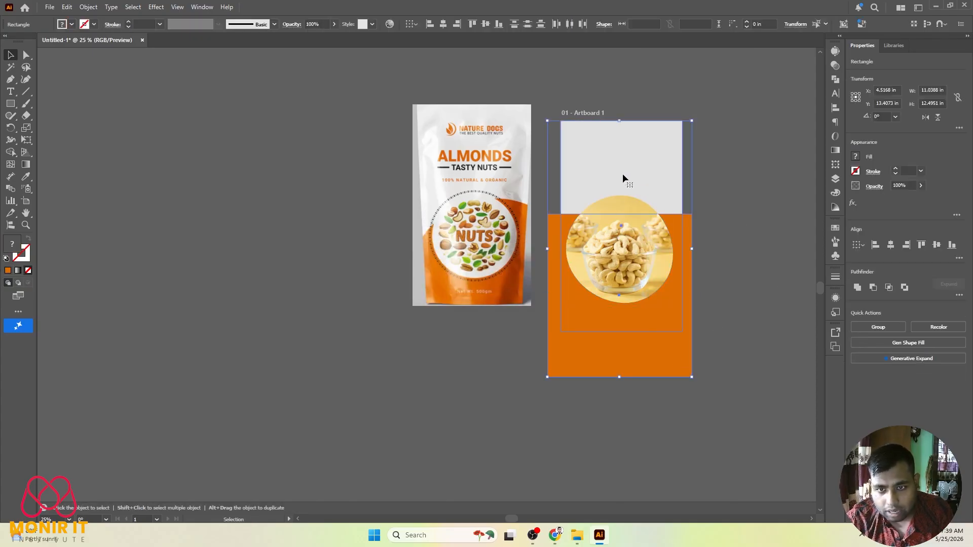
right_click(623, 172)
click(661, 364)
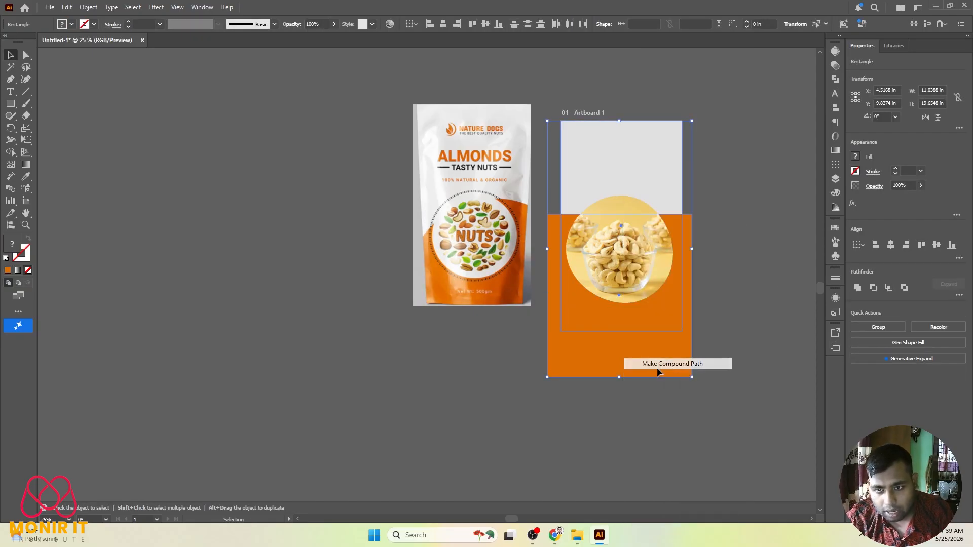
key(ctrl+z)
click(746, 312)
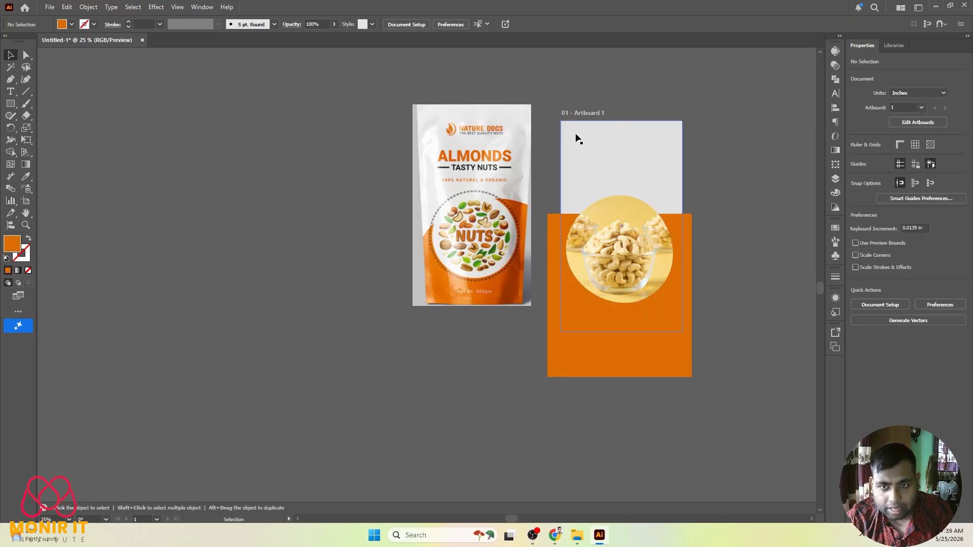
Remove the parts of the orange rectangle extending beyond the artboard with the Shape Builder tool and deselect the artwork
key(ctrl+a)
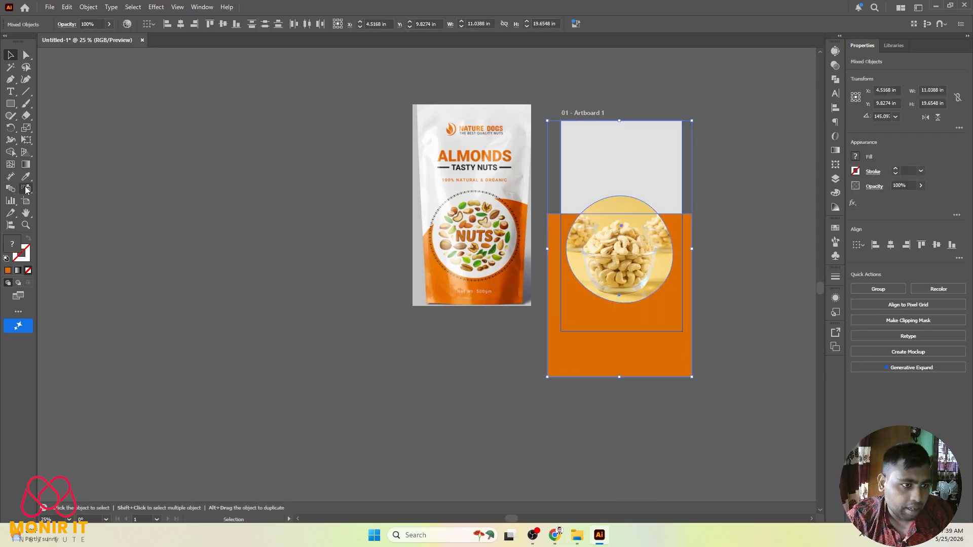
click(15, 154)
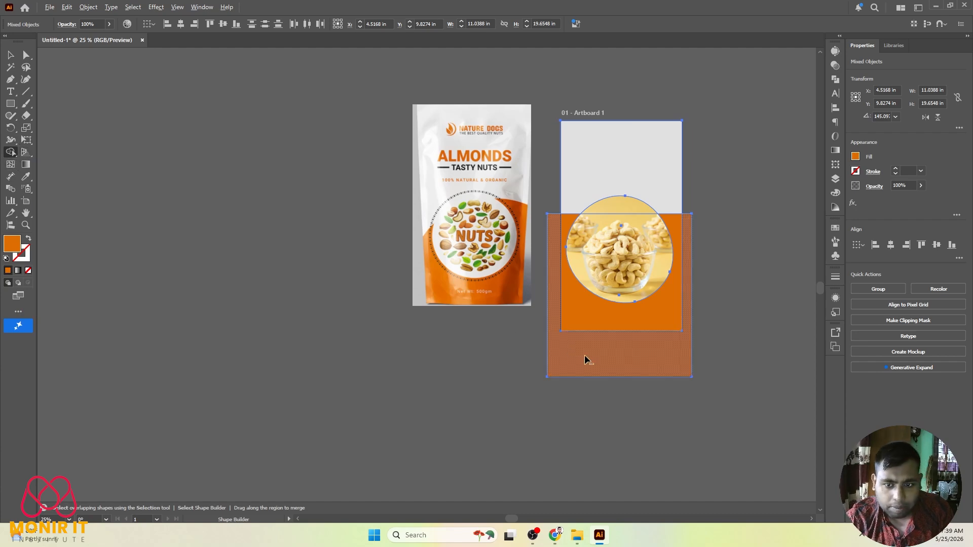
scroll(620, 371, up, 3)
alt+click(522, 344)
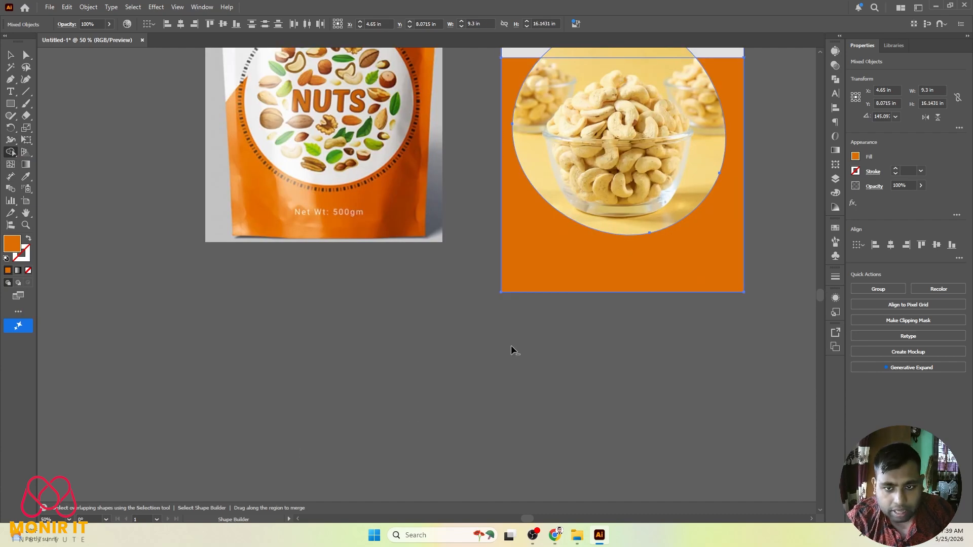
scroll(511, 346, down, 3)
key(v)
click(492, 370)
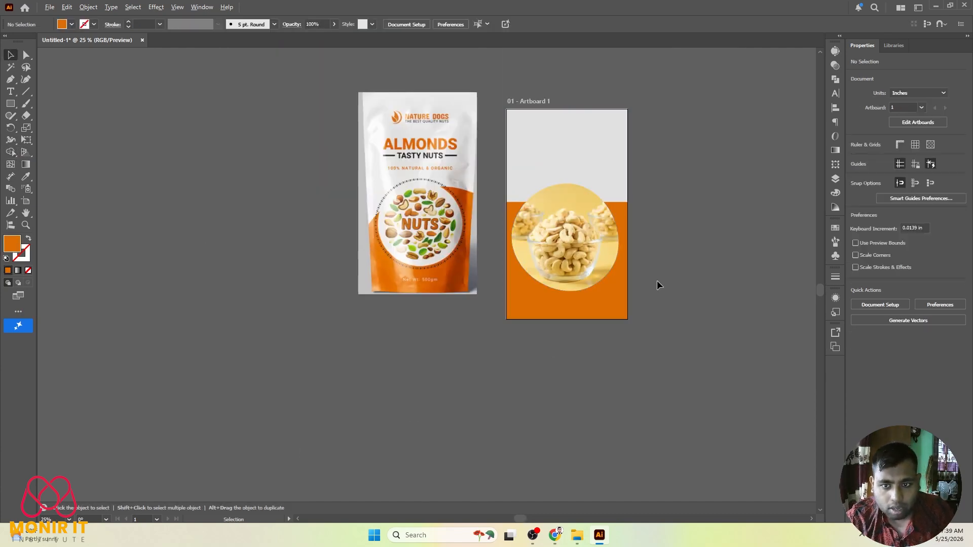
Lower the circular cashew photo about 0.2 in, centre it horizontally on the grey background rectangle, and deselect both
scroll(656, 281, up, 3)
click(451, 257)
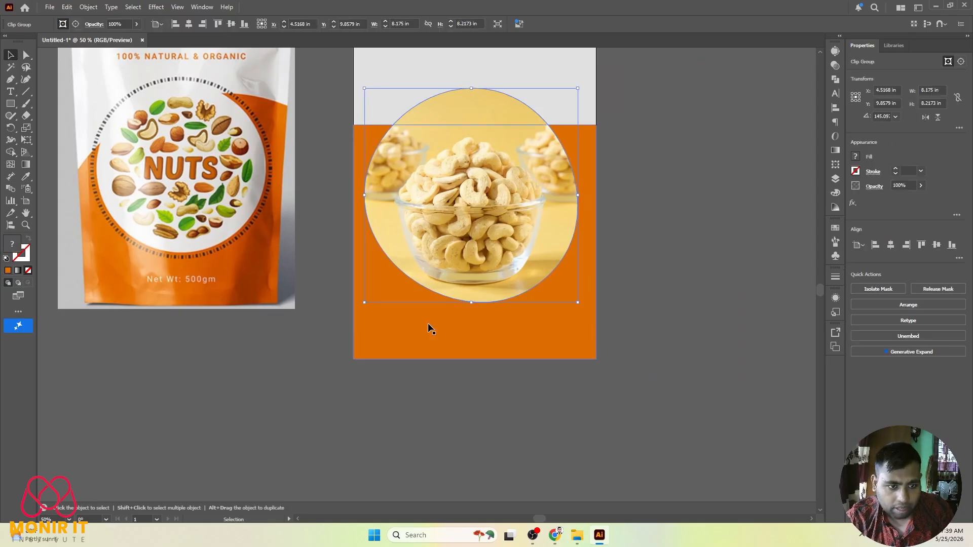
scroll(596, 299, down, 3)
scroll(585, 235, up, 1)
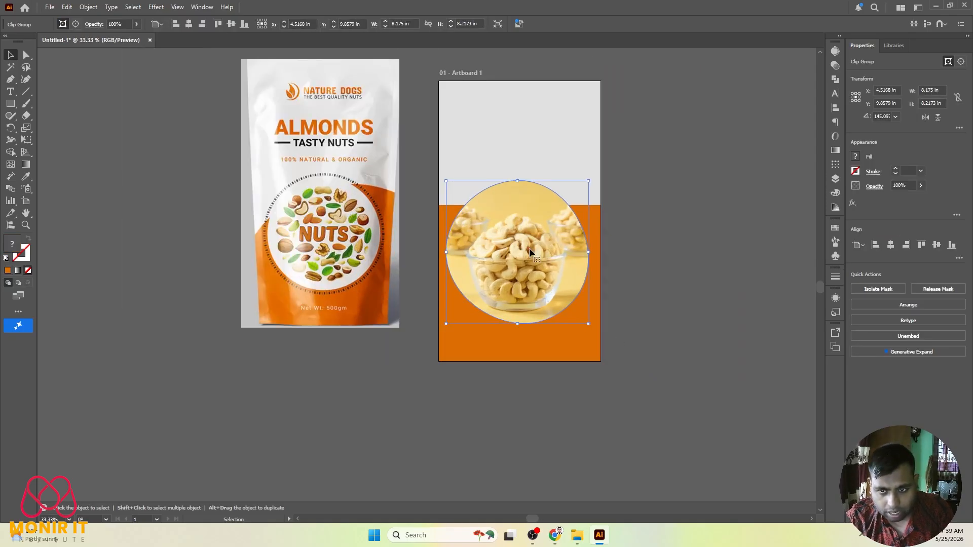
mouse_move(530, 251)
mouse_down()
mouse_move(531, 259)
mouse_move(532, 251)
mouse_up()
shift+click(541, 149)
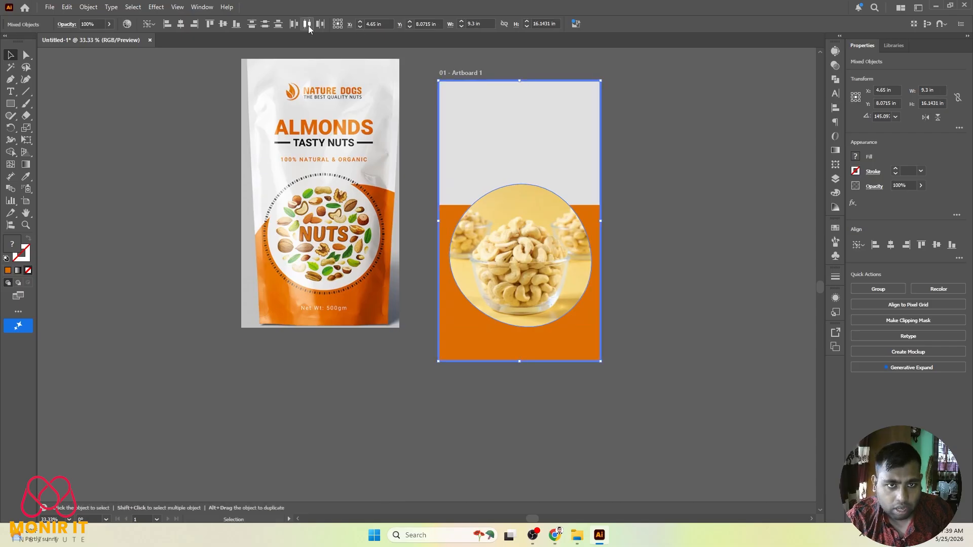
click(191, 130)
scroll(240, 284, up, 1)
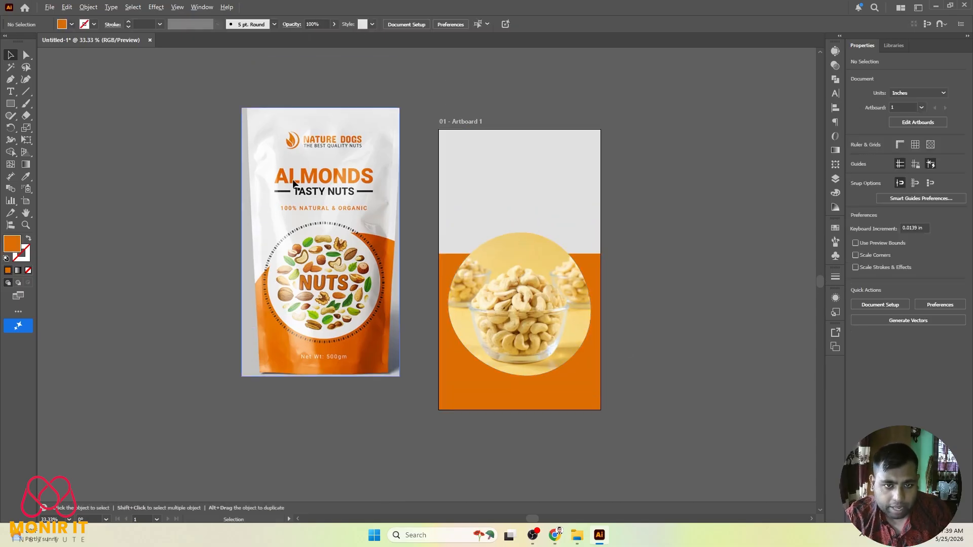
Add a point text reading "Logo Here" on the upper part of the grey background
scroll(314, 160, up, 1)
scroll(538, 157, down, 1)
scroll(704, 167, up, 1)
scroll(649, 172, up, 1)
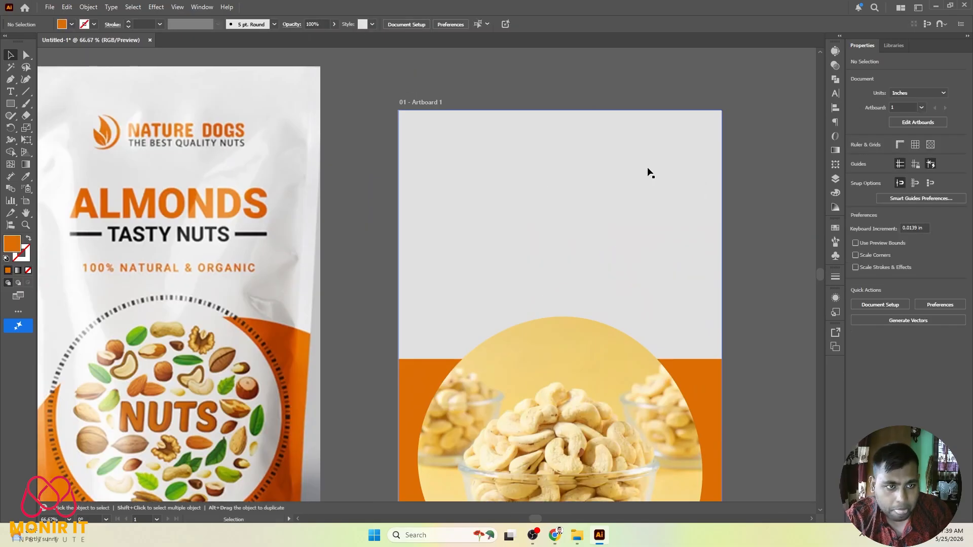
click(6, 93)
click(481, 169)
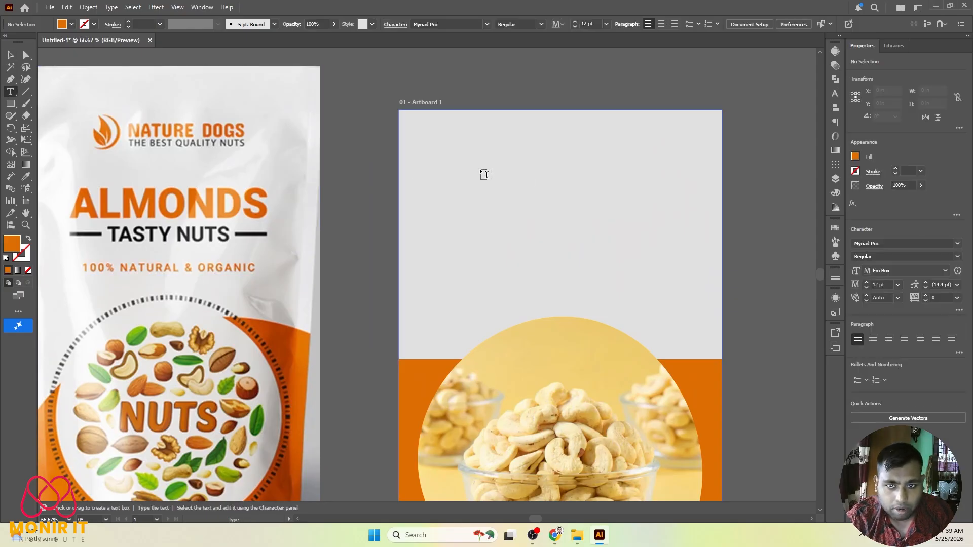
text(Log)
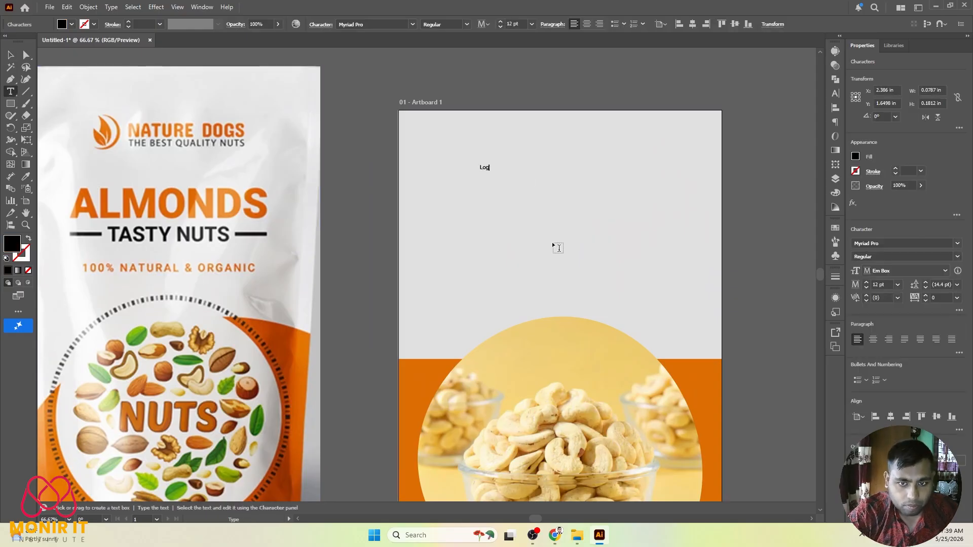
text(o Her)
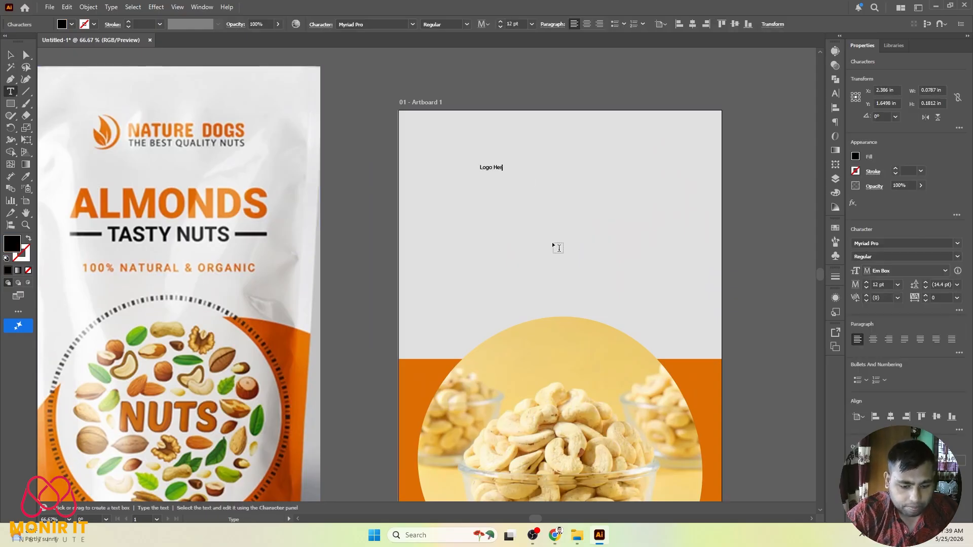
text(e)
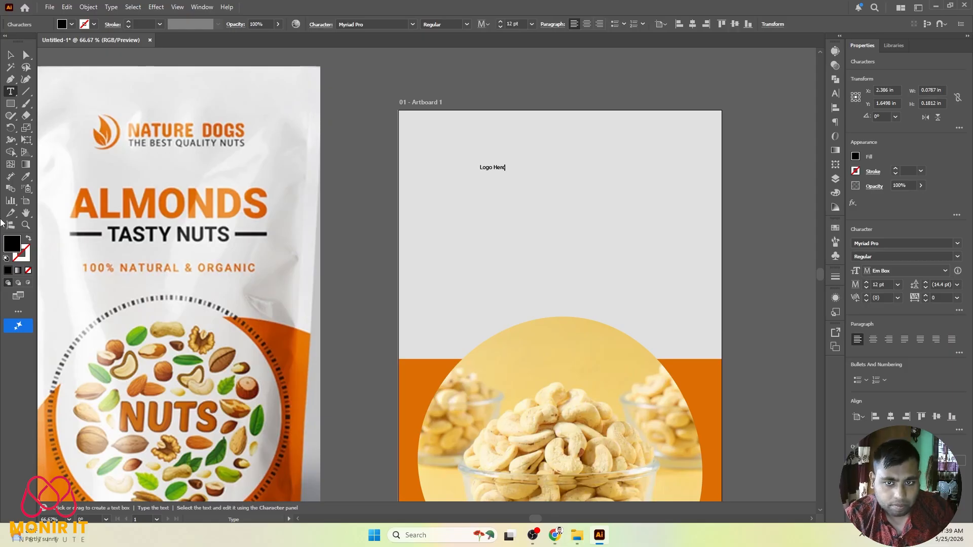
key(Escape)
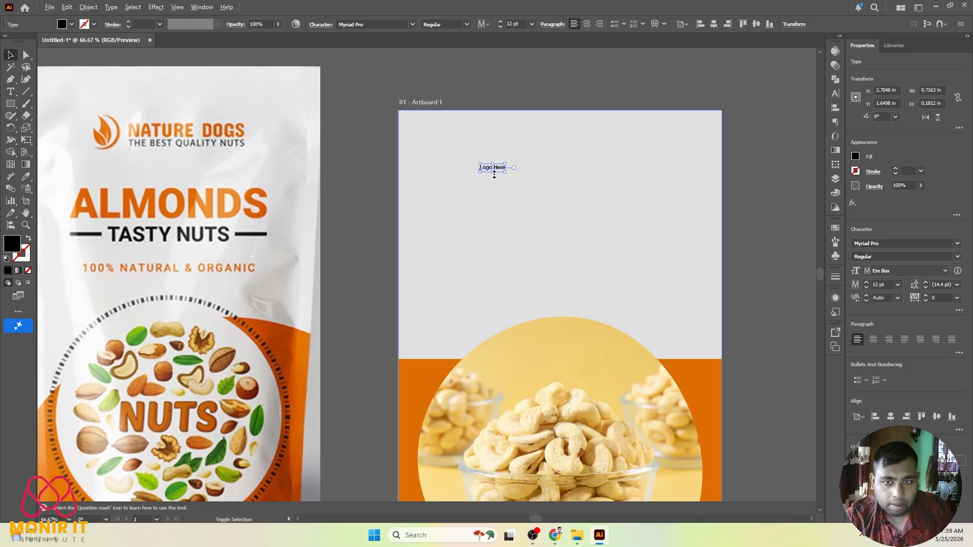
Enlarge the "Logo Here" text to about 68 pt and position it horizontally centred near the grey background's upper edge
drag(495, 170, 582, 169)
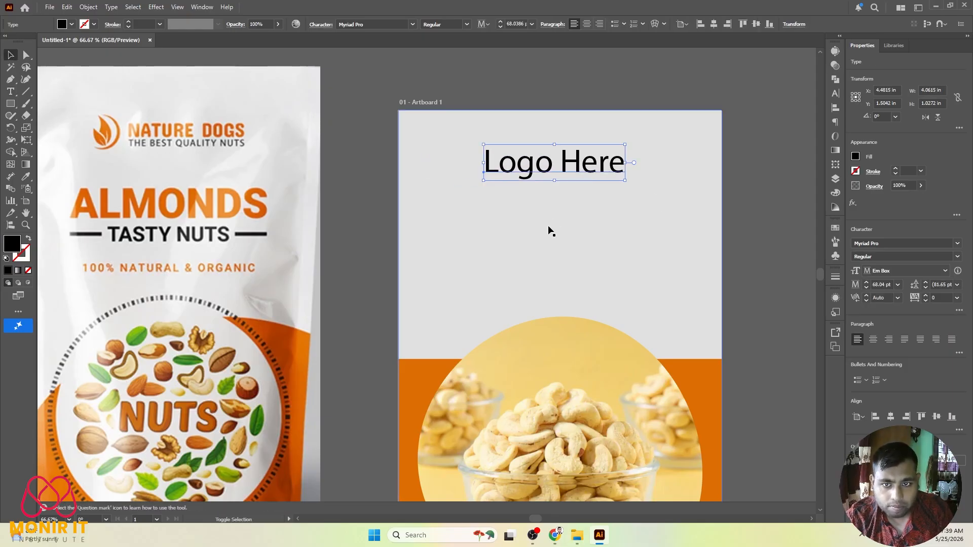
shift+click(532, 234)
click(477, 25)
click(507, 79)
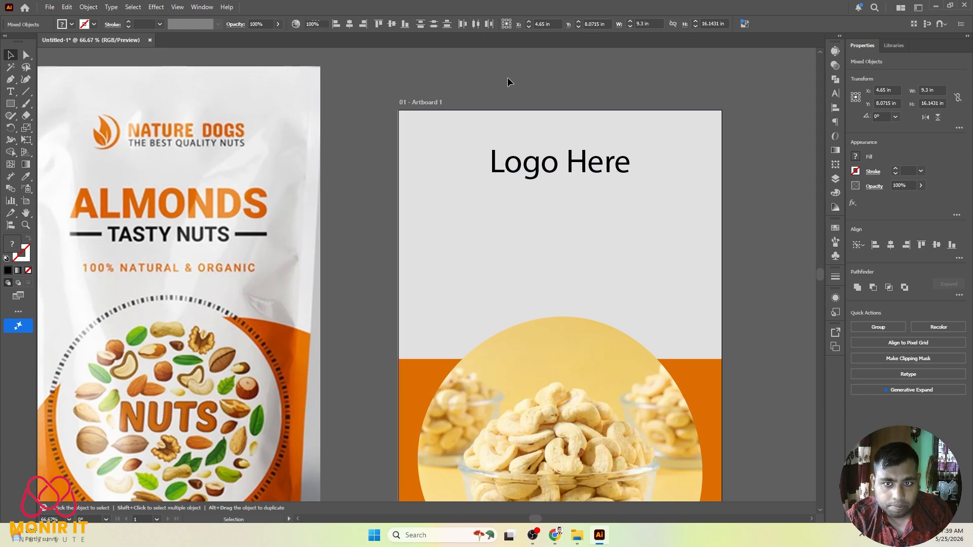
drag(558, 171, 592, 160)
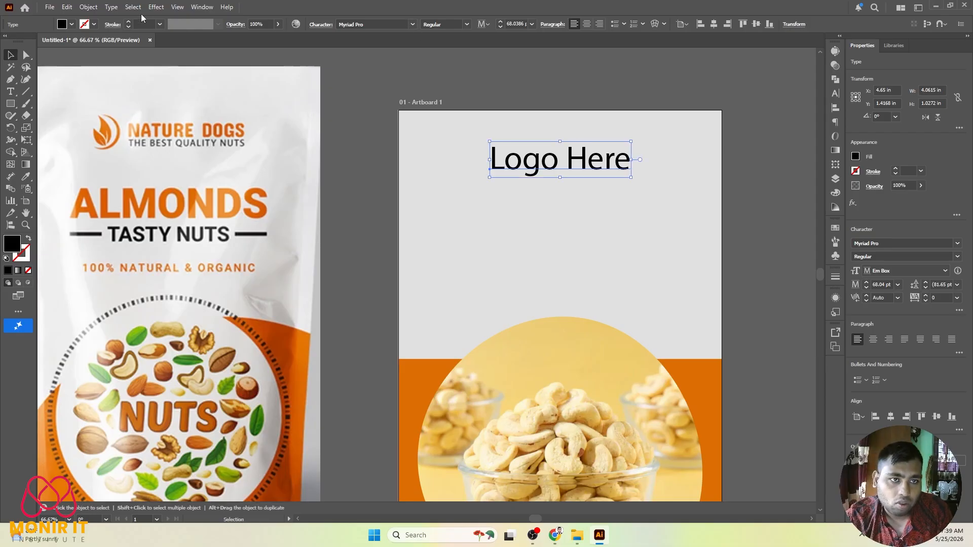
Convert the logo text to uppercase and set its font to Source Sans Variable
click(111, 8)
mouse_move(143, 167)
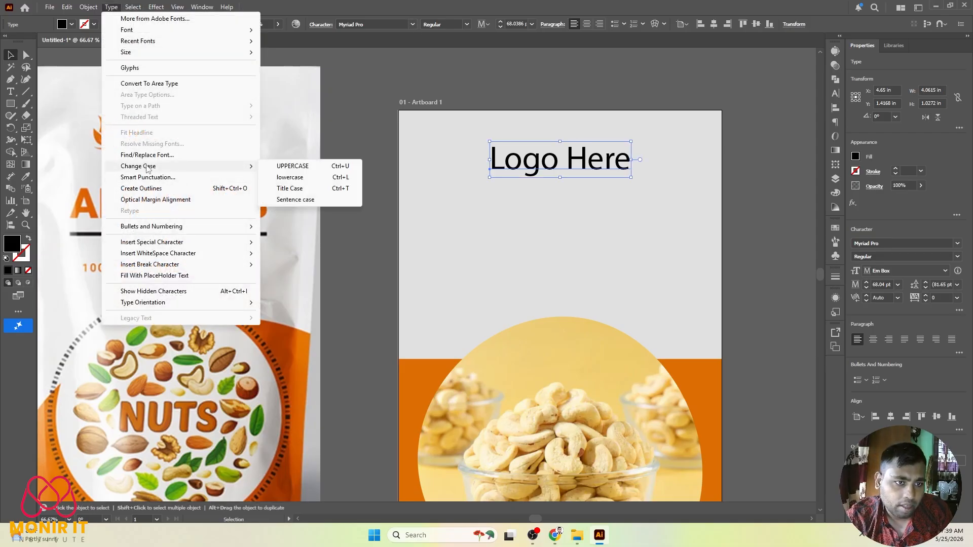
click(297, 167)
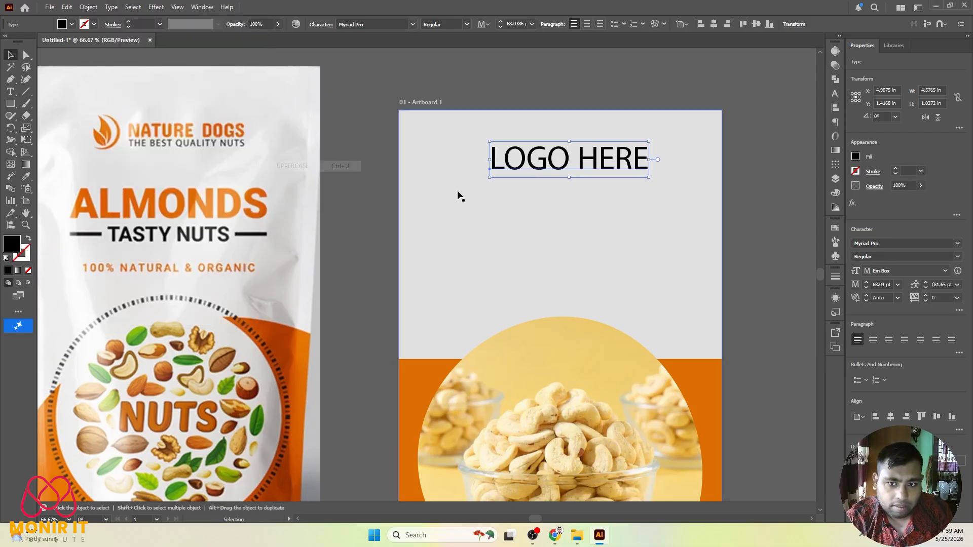
click(409, 23)
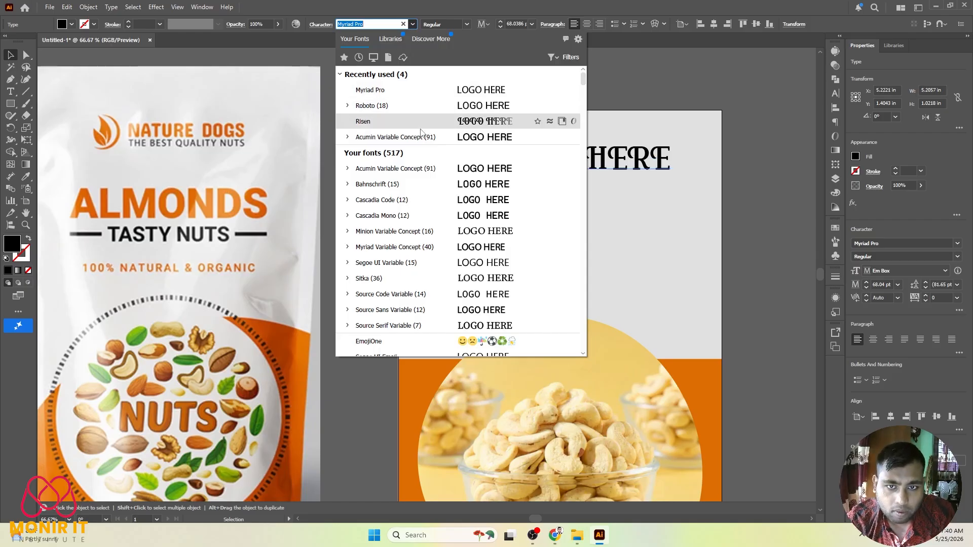
scroll(482, 167, down, 5)
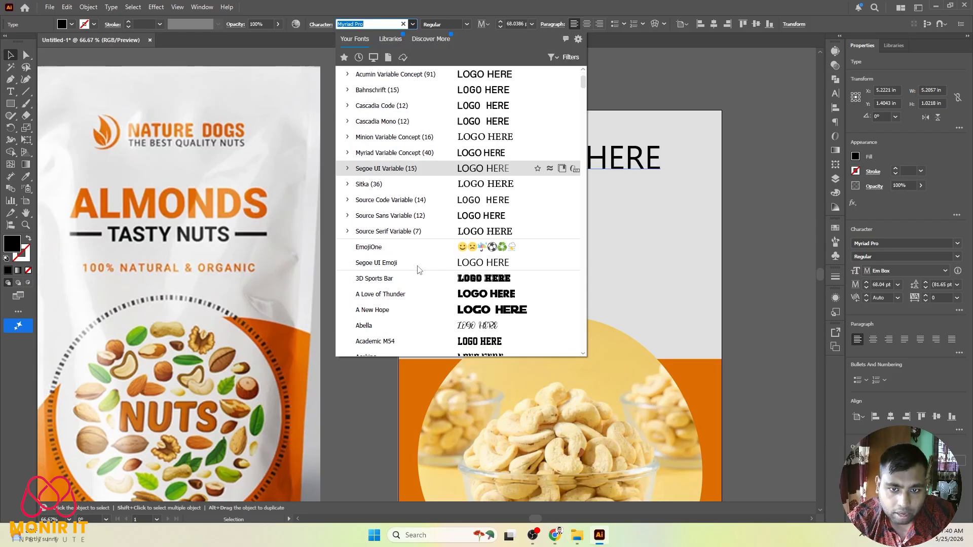
click(474, 77)
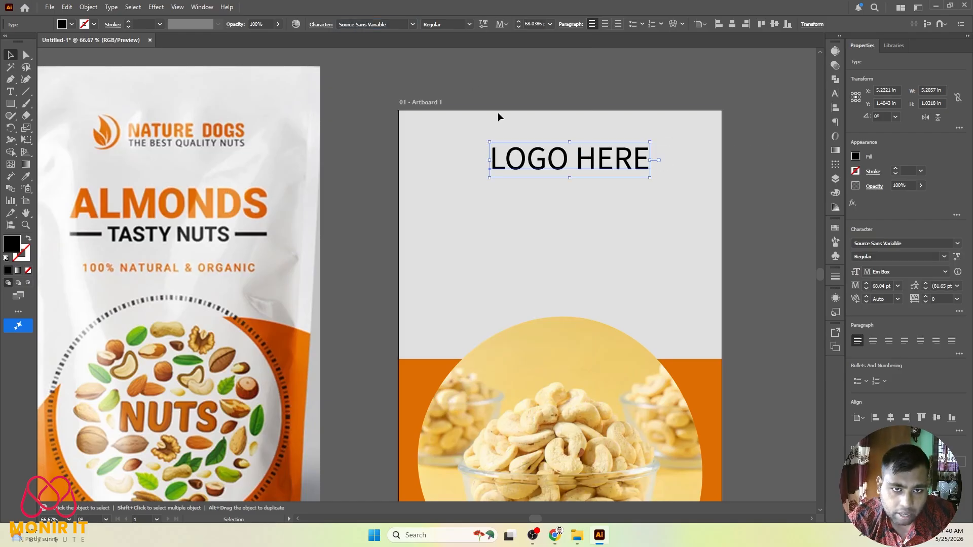
Scale the "LOGO HERE" text down to about 48 pt and centre it horizontally on the background
shift+click(646, 158)
click(643, 165)
drag(649, 160, 627, 161)
shift+click(519, 225)
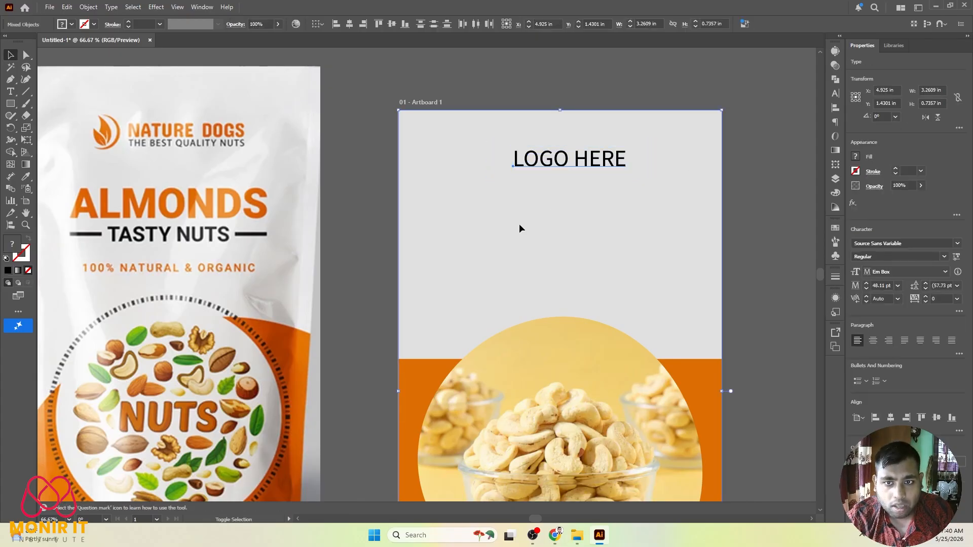
click(473, 24)
click(469, 70)
Set the "LOGO HERE" text's font to Baby Angelo and centre it horizontally on the background
click(573, 160)
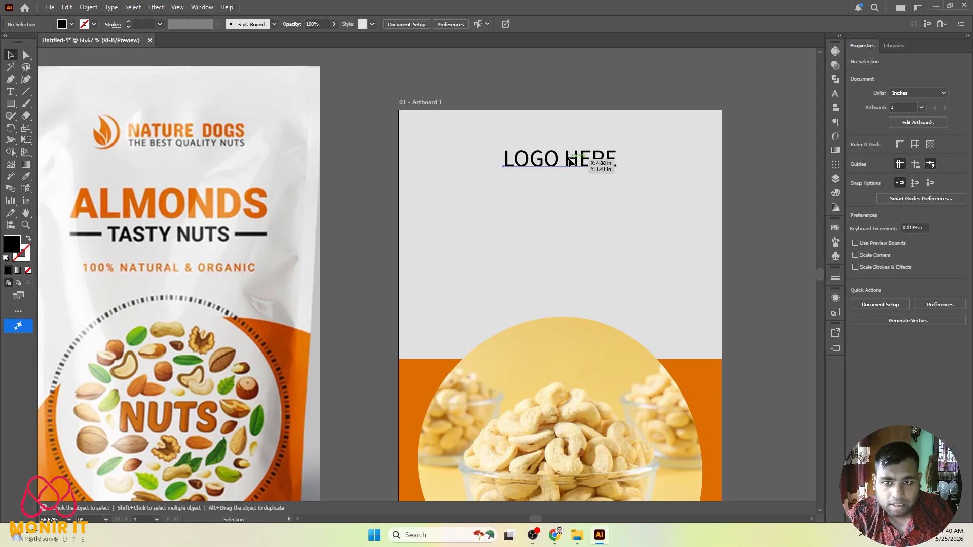
click(413, 24)
scroll(505, 203, down, 1)
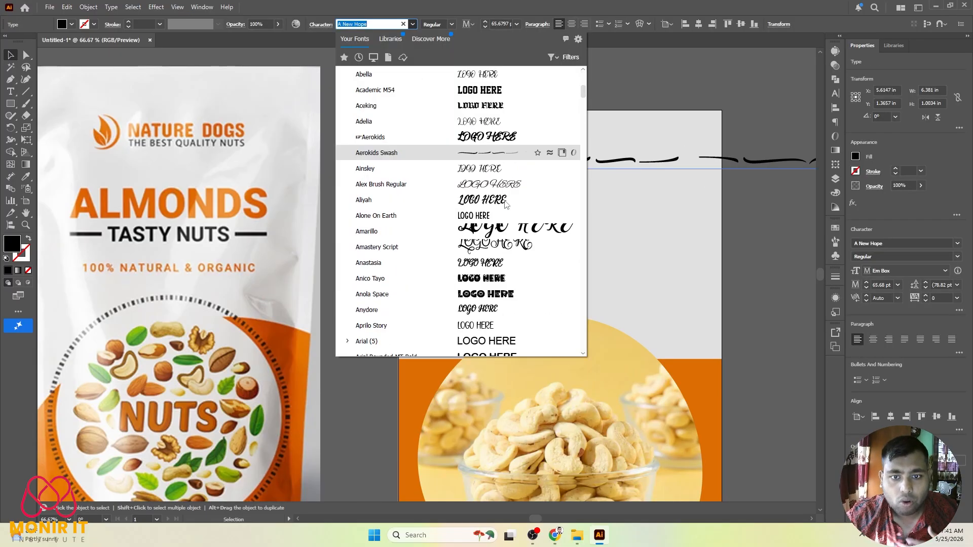
scroll(504, 202, down, 3)
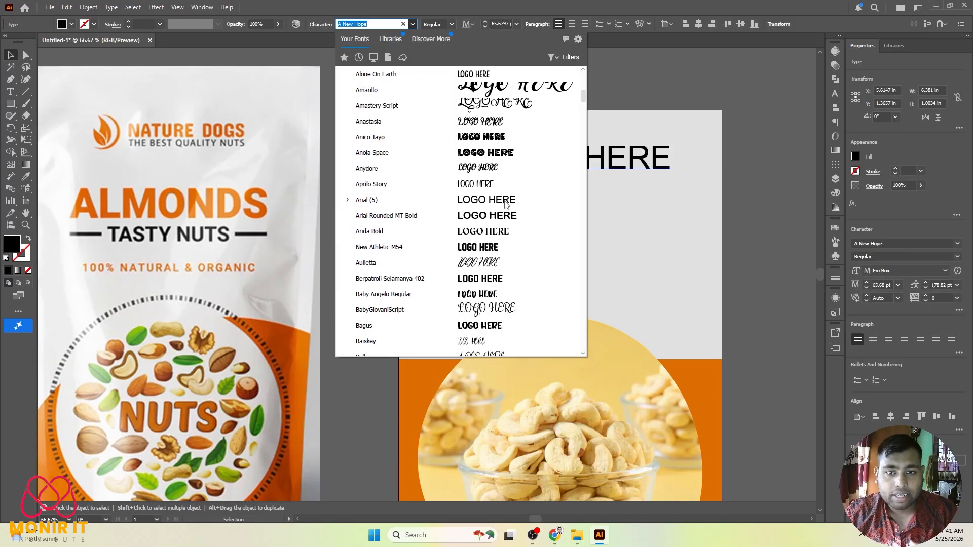
click(484, 299)
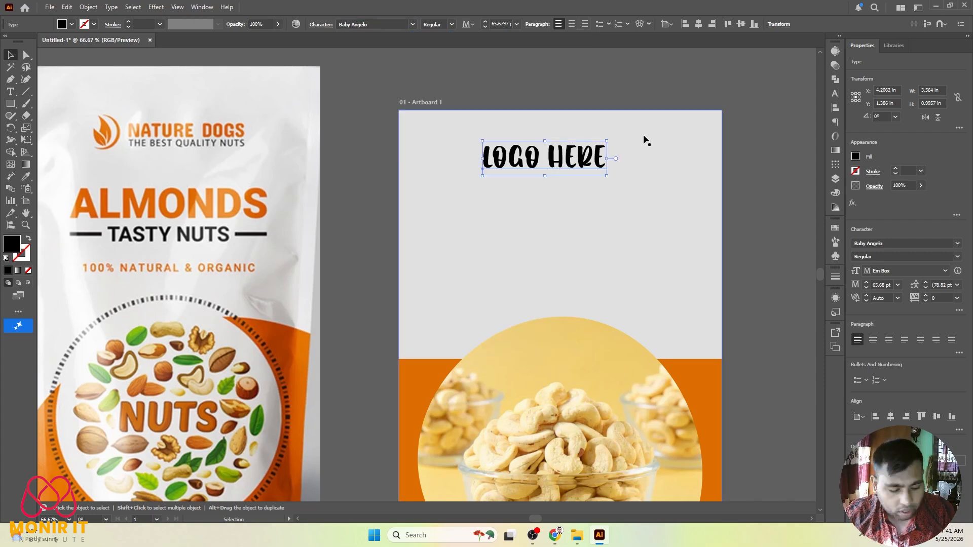
key(ctrl+a)
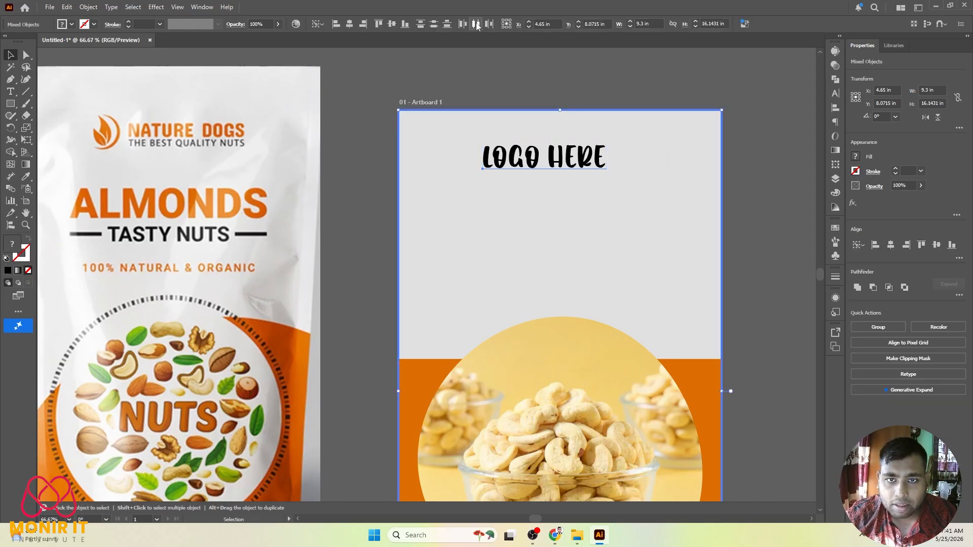
click(476, 25)
click(497, 76)
Copy the font name of the "LOGO HERE" text
click(563, 157)
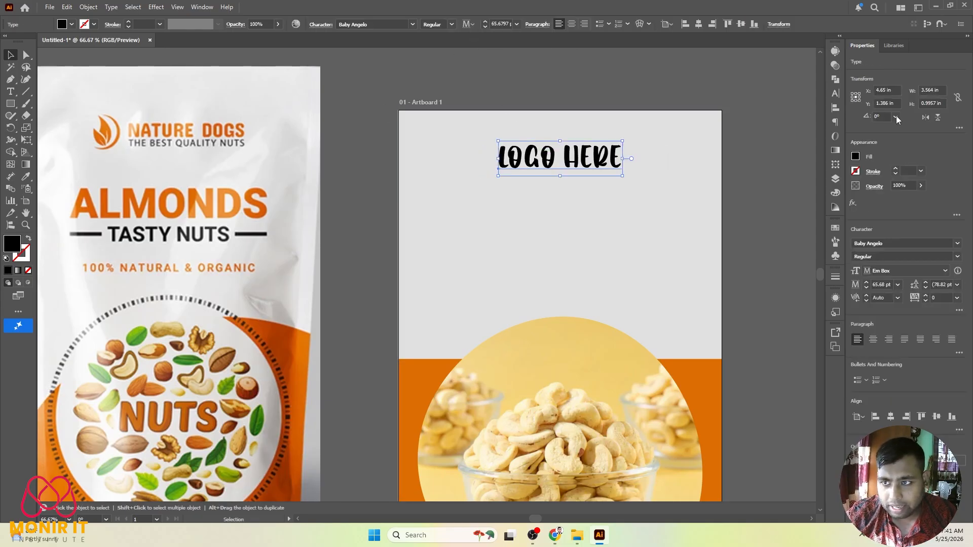
click(371, 24)
click(501, 75)
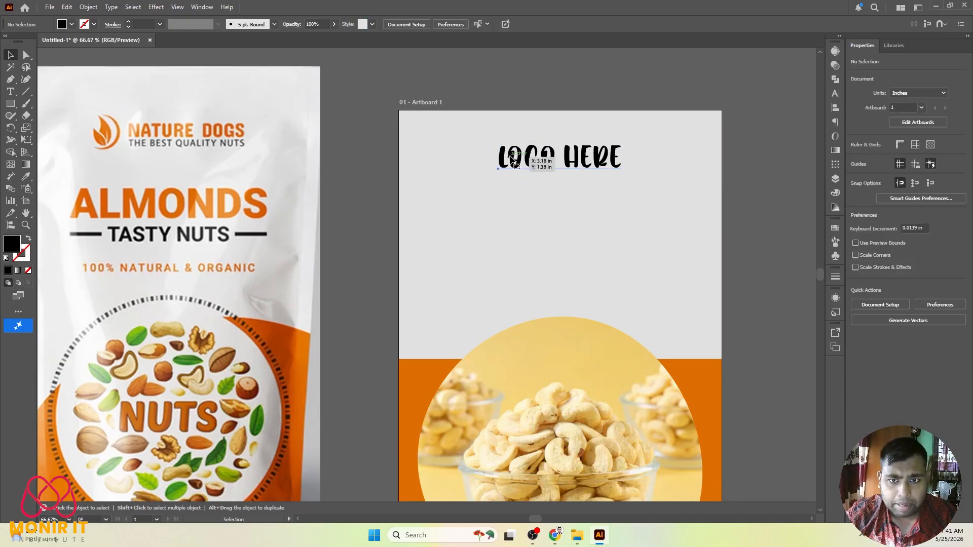
click(529, 158)
click(374, 24)
key(ctrl+c)
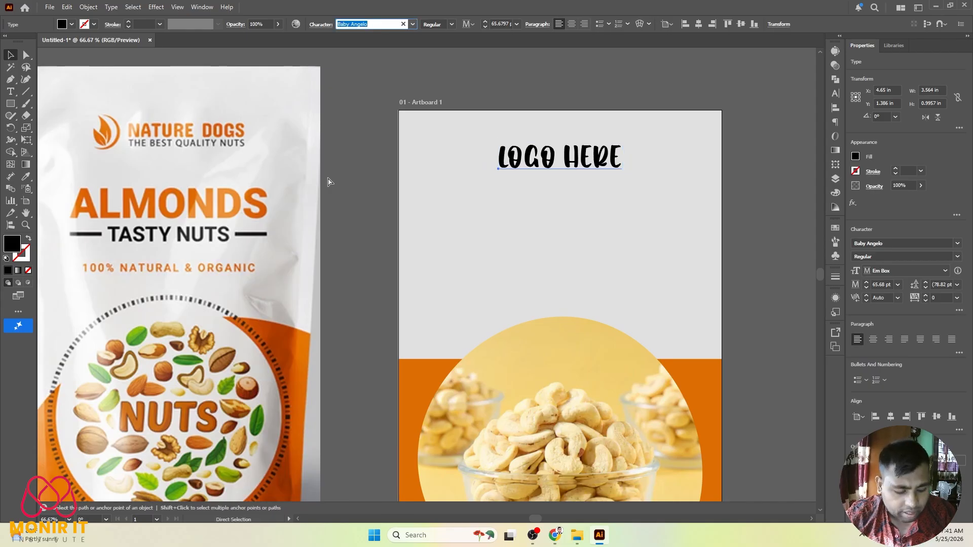
Switch to Chrome, search Google for the copied font name, and refine the search to "baby angelo font"
click(385, 542)
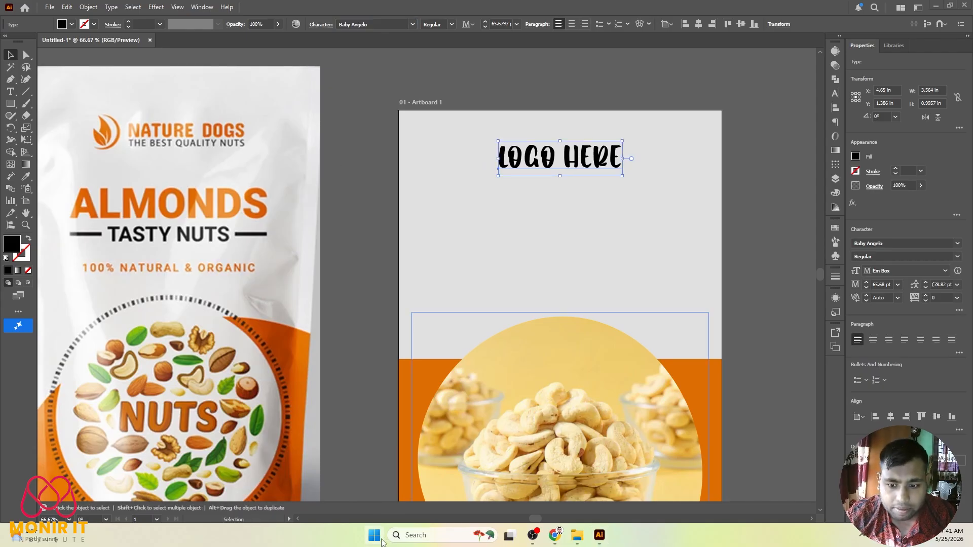
click(369, 157)
click(294, 34)
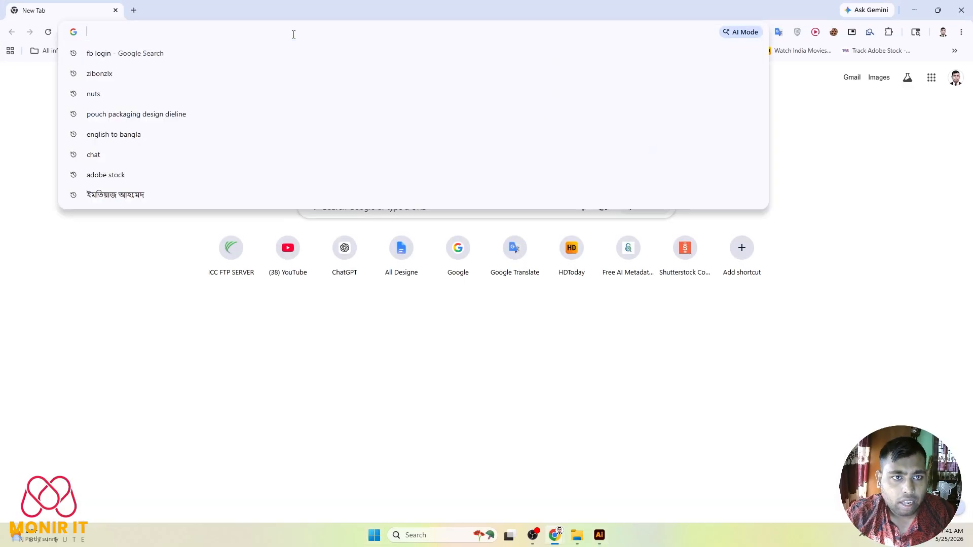
key(ctrl+v)
key(Return)
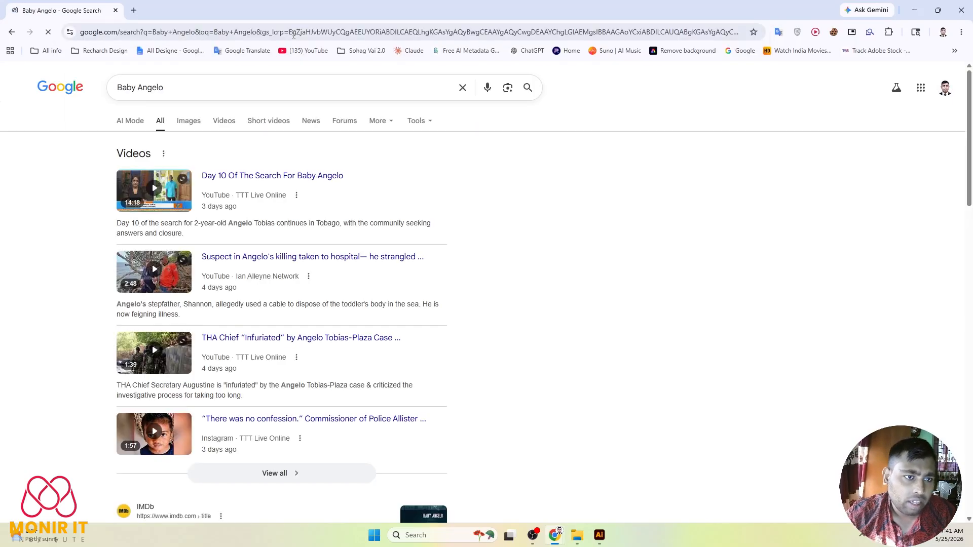
click(292, 88)
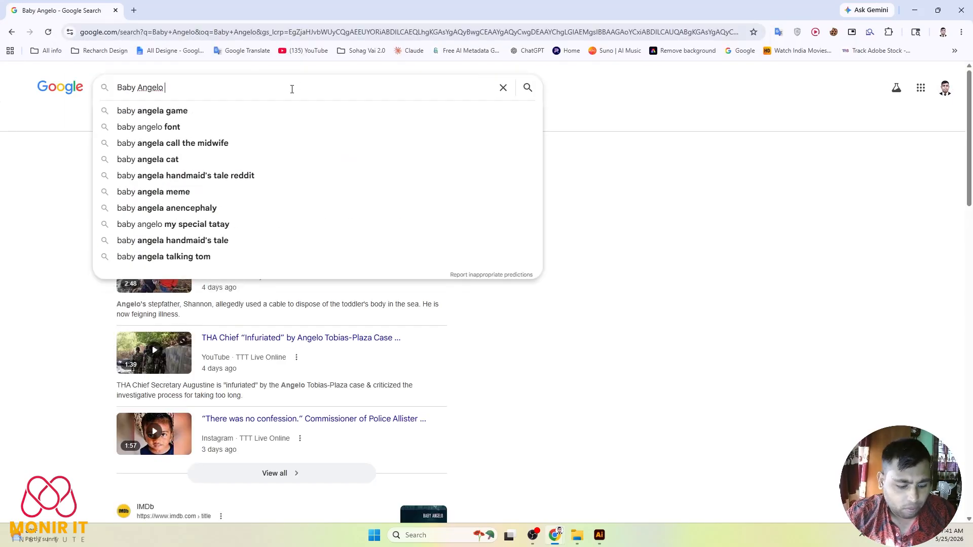
click(190, 127)
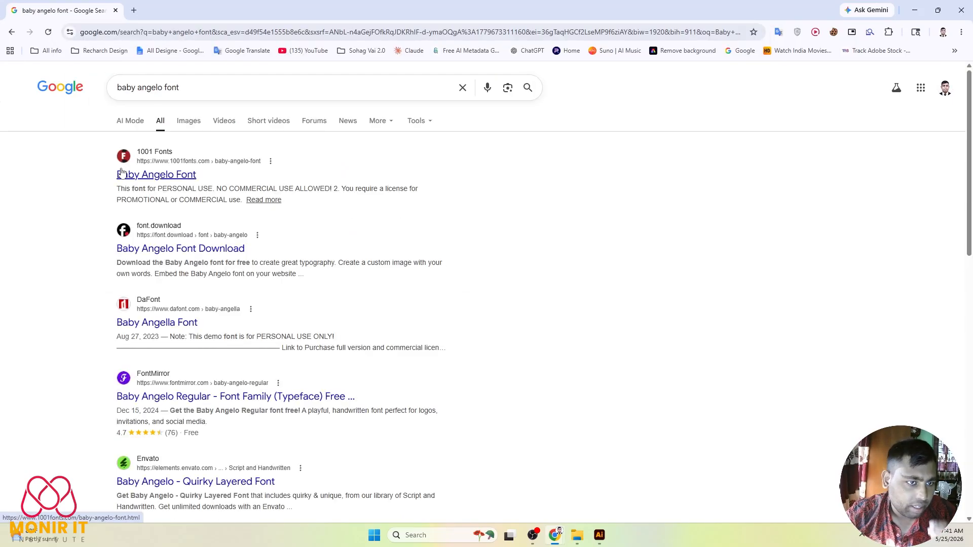
Open the 1001 Fonts page for Baby Angelo, examine its preview, download options and licence, and close the page
click(121, 173)
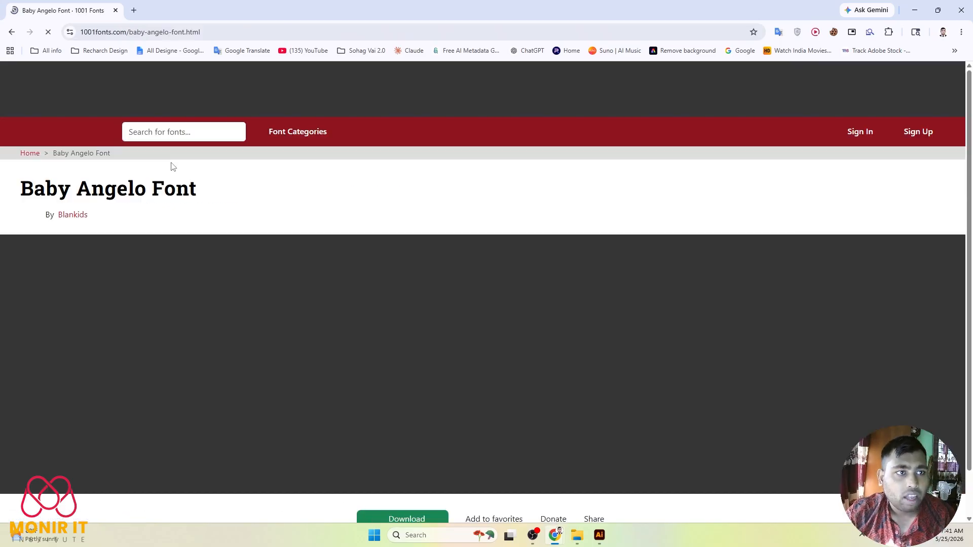
scroll(385, 228, down, 4)
scroll(480, 196, down, 1)
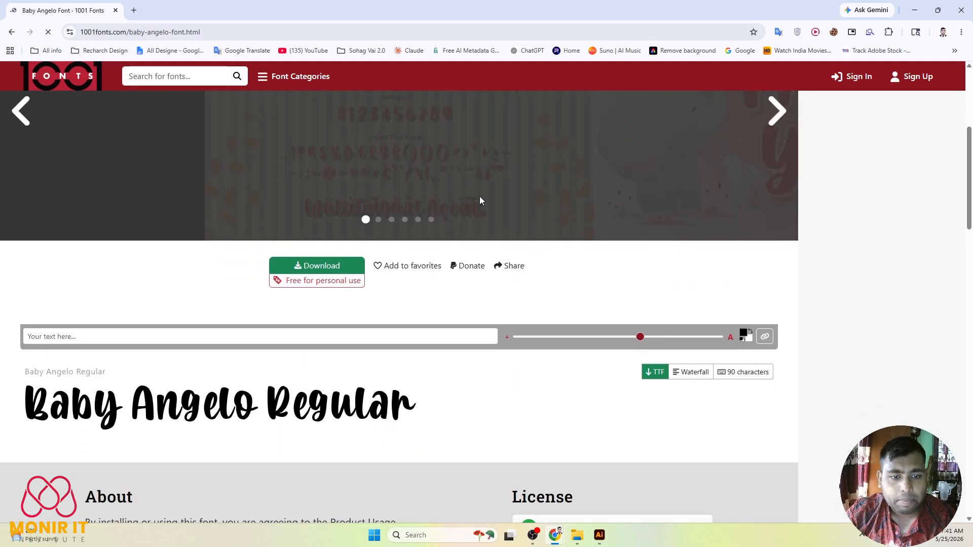
scroll(483, 195, up, 4)
scroll(481, 194, down, 5)
scroll(483, 196, up, 2)
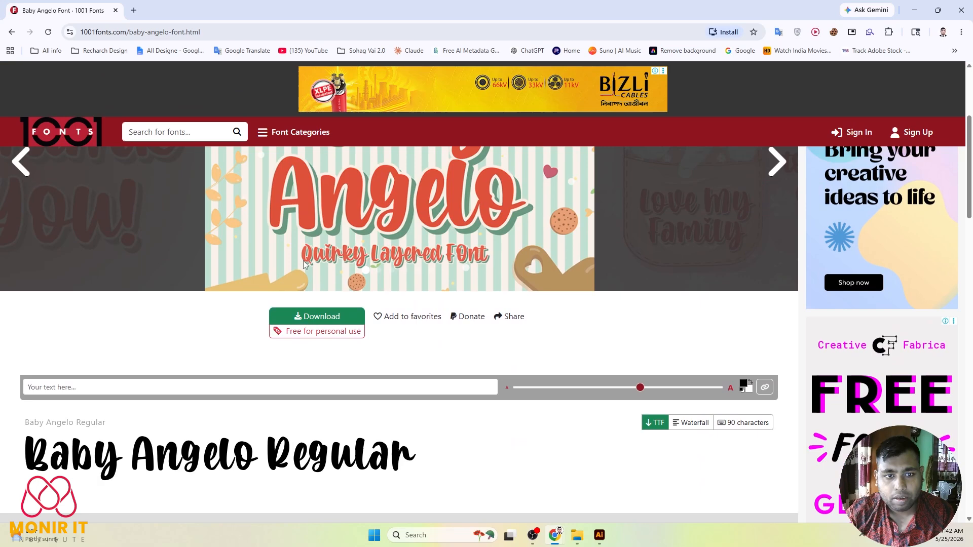
scroll(365, 365, down, 3)
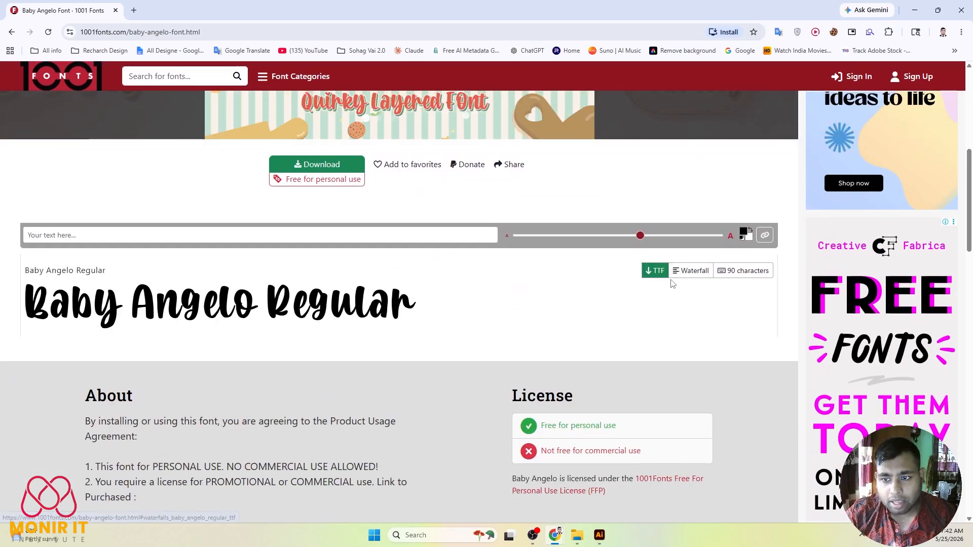
click(115, 10)
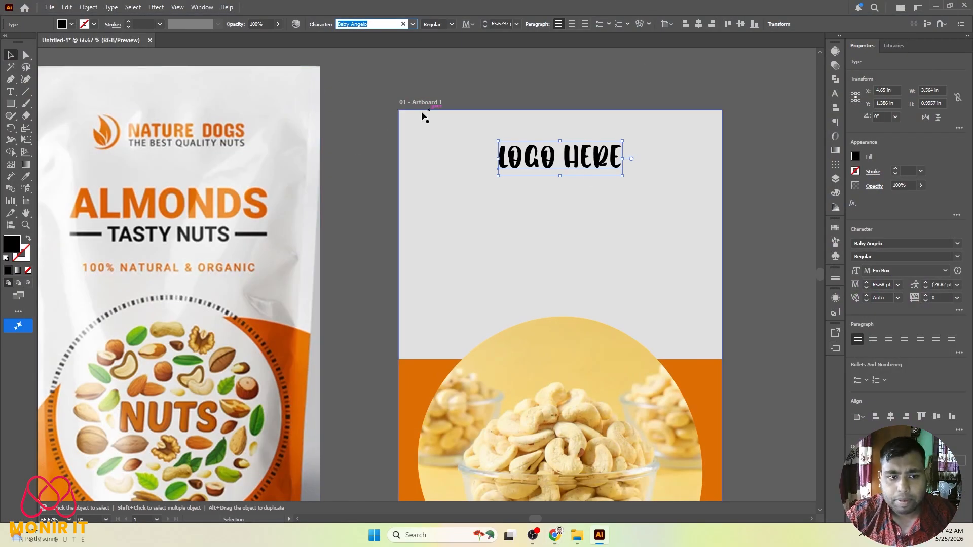
Duplicate the "LOGO HERE" text straight below the original, above the circular cashew photo
scroll(424, 115, down, 2)
scroll(507, 175, up, 1)
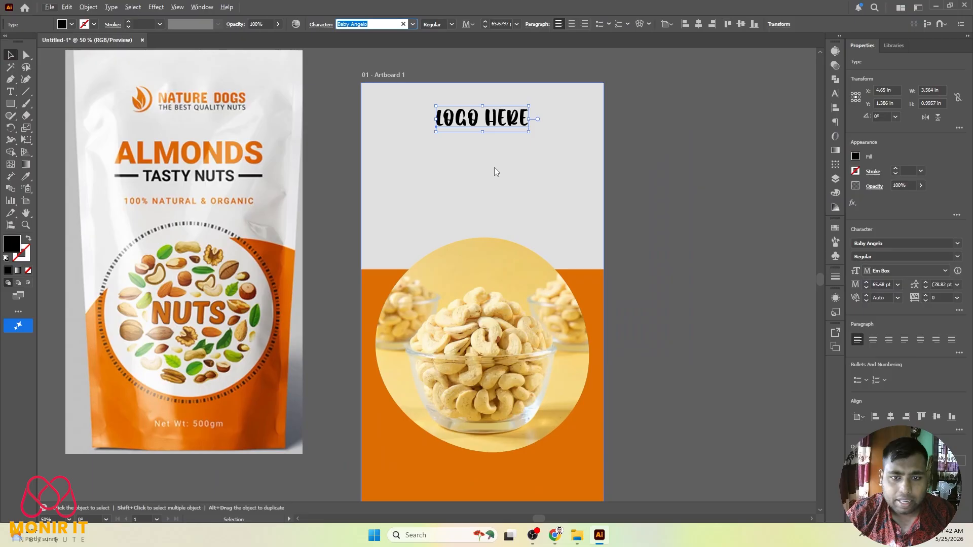
drag(475, 125, 474, 172)
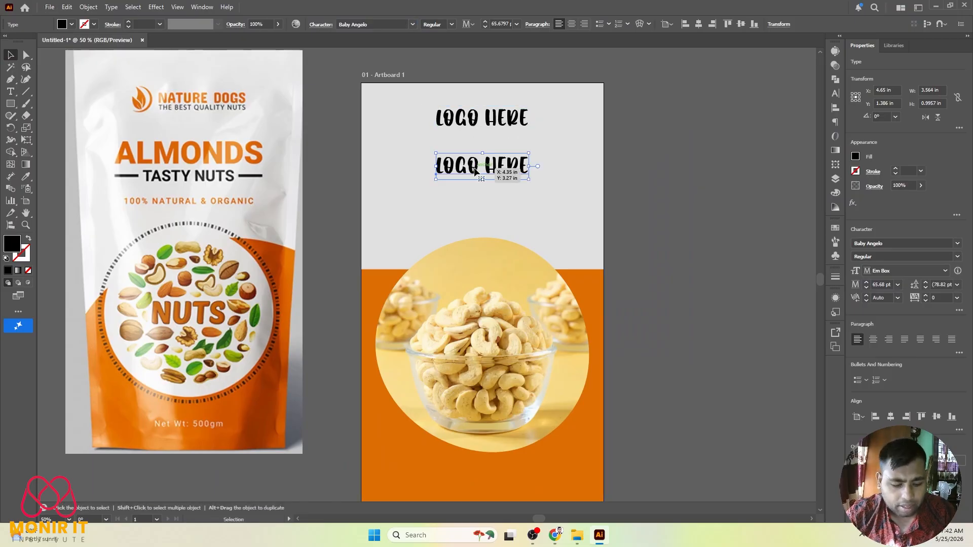
Replace the wording of the duplicated "LOGO HERE" text with "Nusts"
double_click(482, 165)
key(ctrl+a)
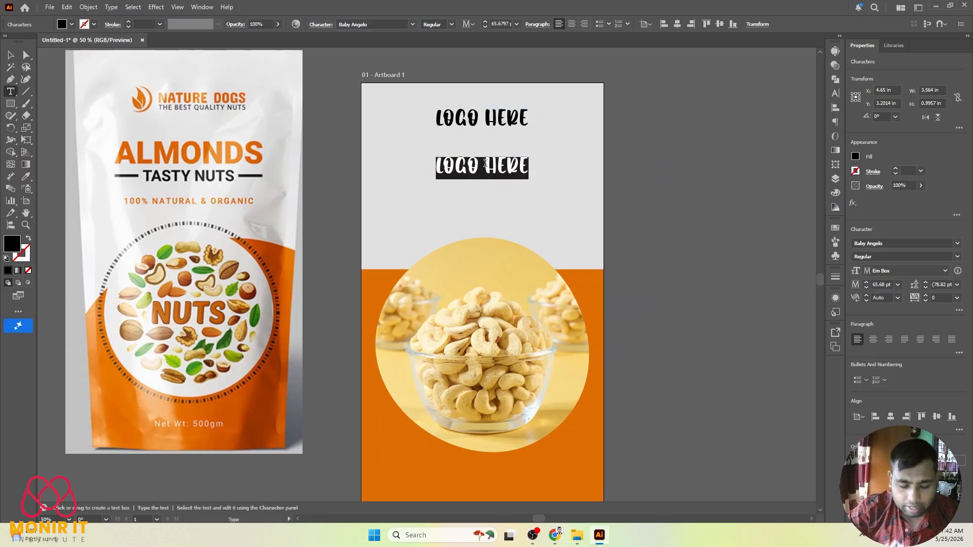
text(nu)
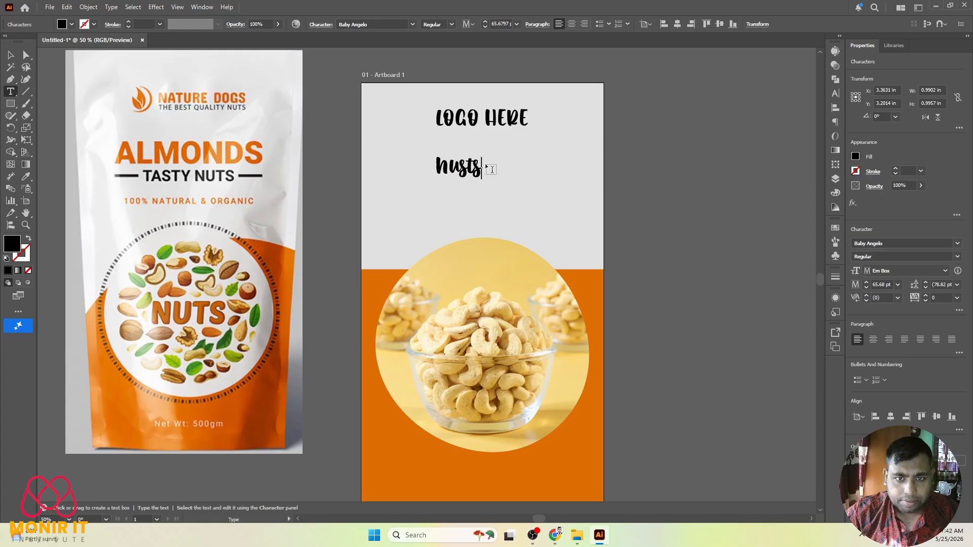
text(sts)
click(10, 55)
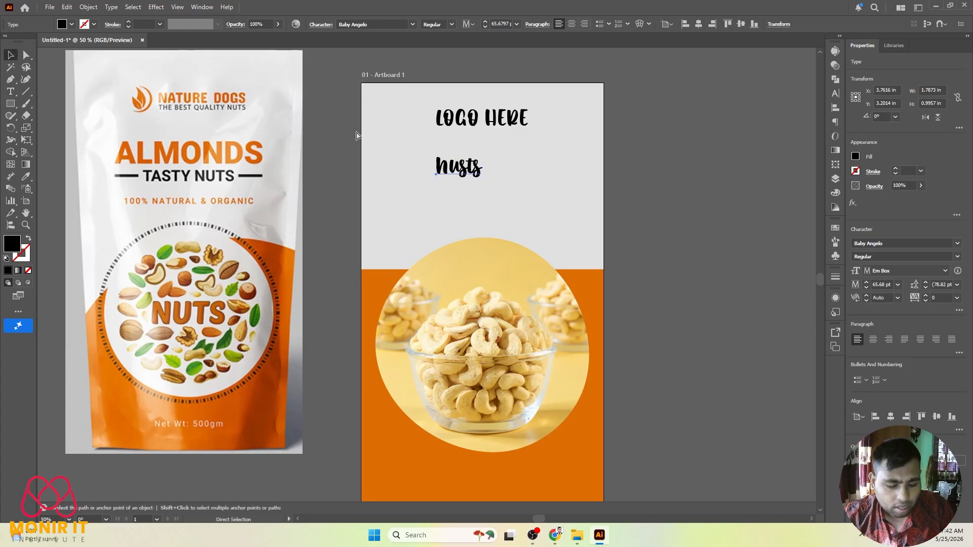
Try to change the letter case of the "Nusts" text with Change Case
click(111, 7)
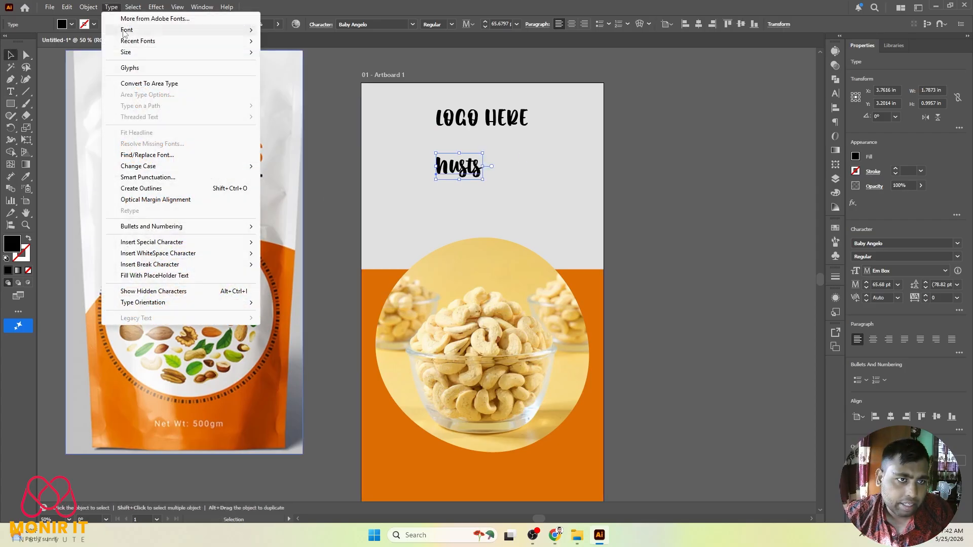
mouse_move(152, 170)
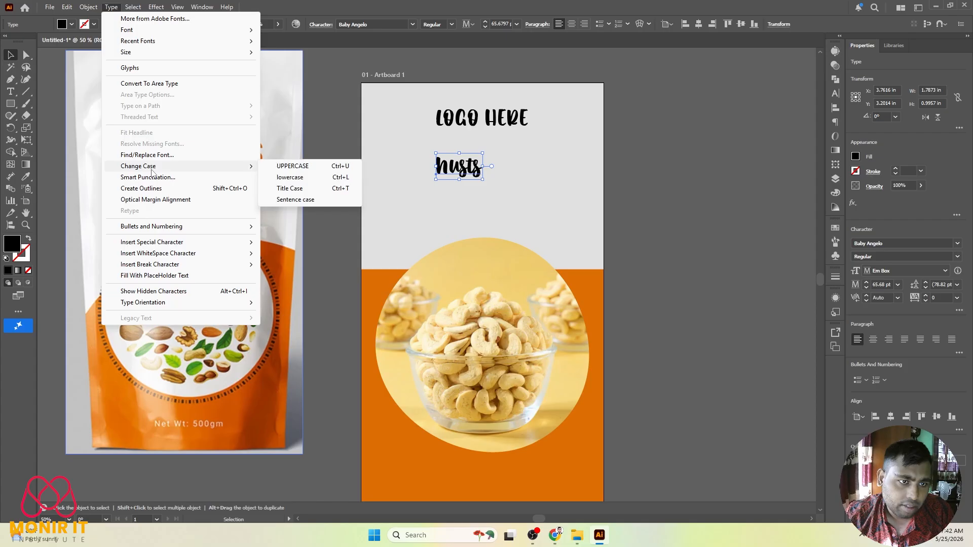
click(282, 177)
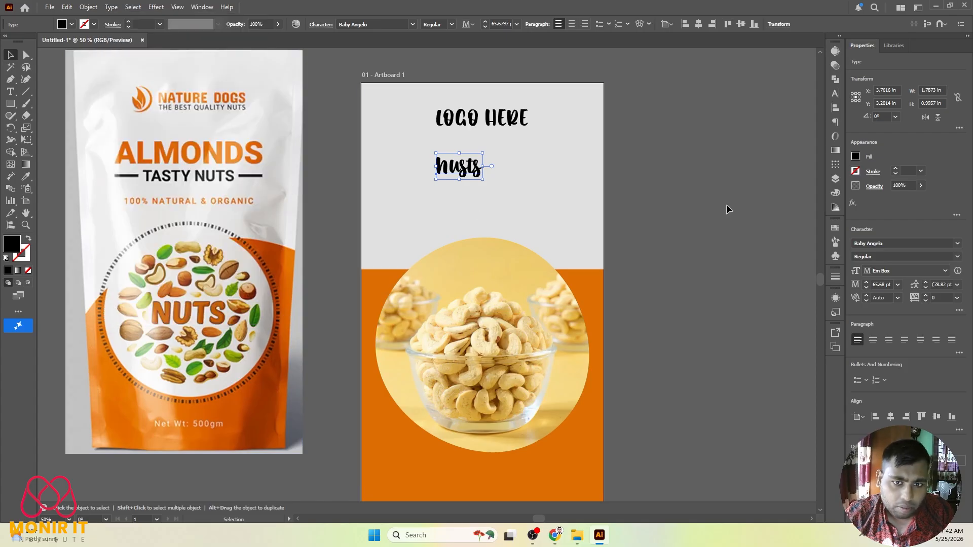
Browse the installed fonts and set the "Nusts" text to Baby Giovani Script
click(489, 183)
click(484, 171)
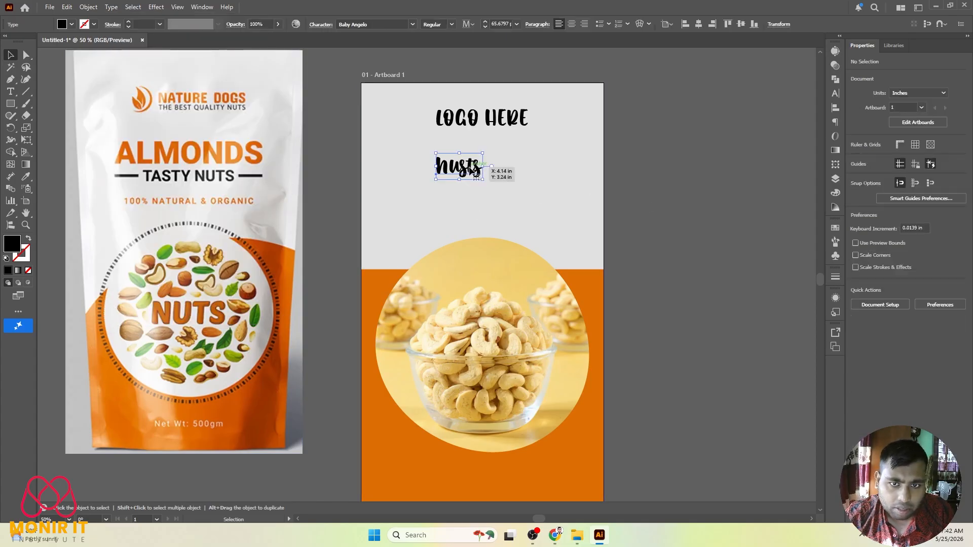
click(413, 25)
scroll(547, 304, down, 5)
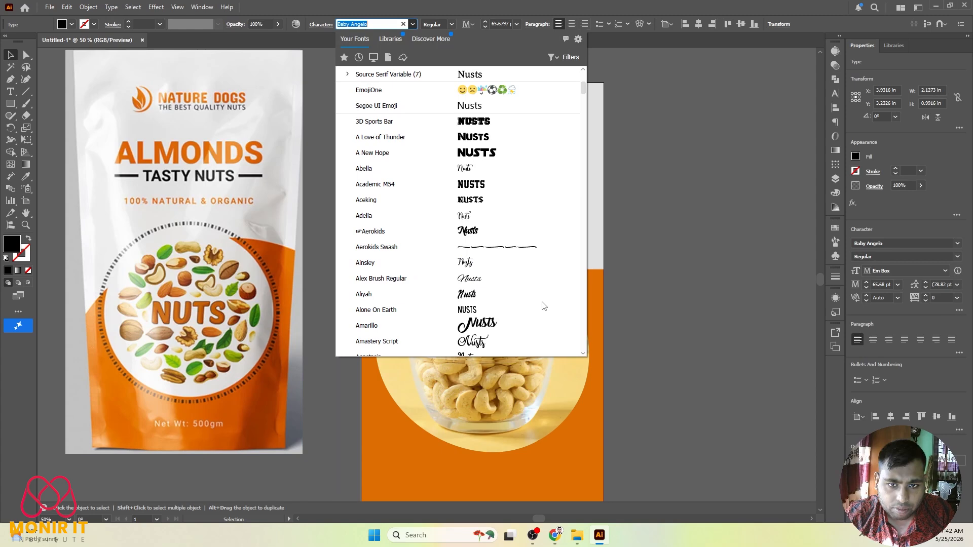
scroll(501, 228, down, 6)
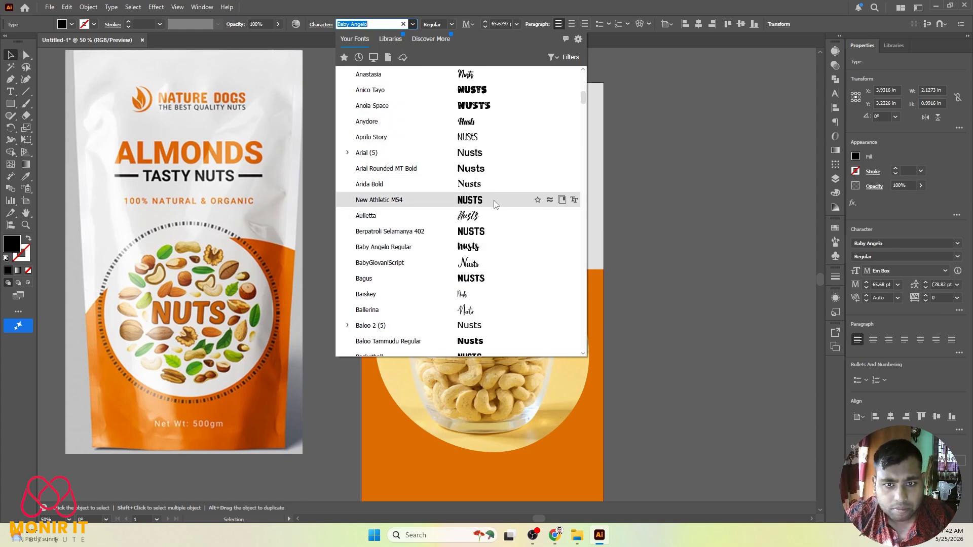
scroll(527, 276, down, 2)
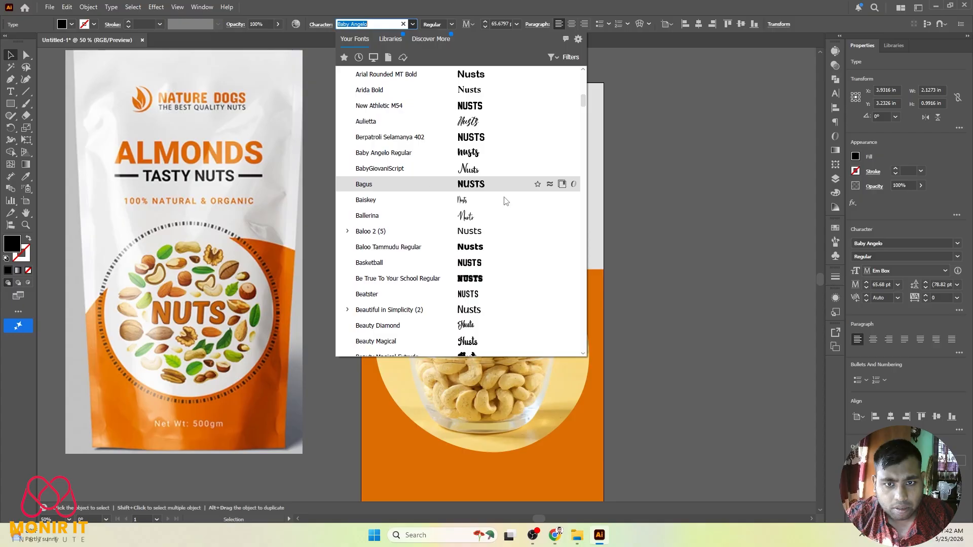
click(496, 175)
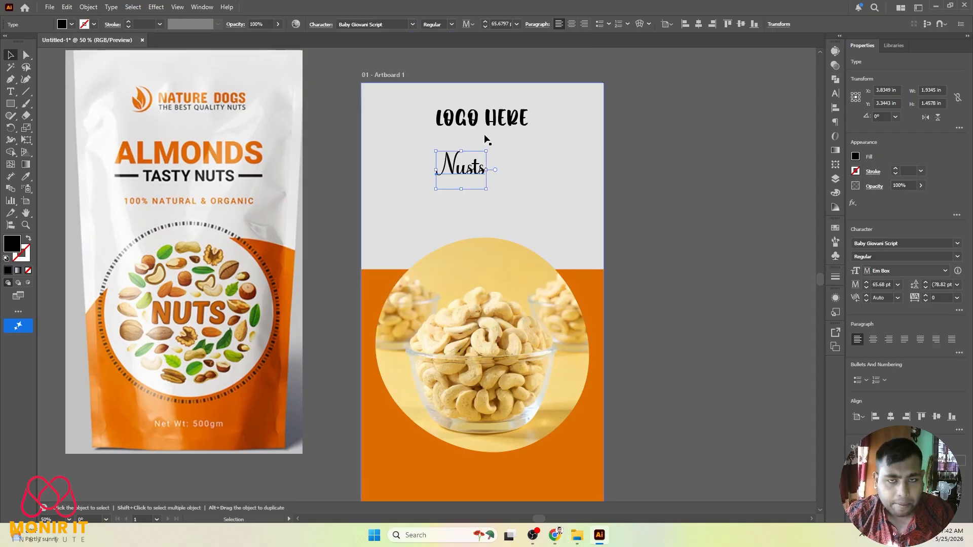
Change the "Nusts" text's font to Keep on Truckin' and enlarge it proportionally to about 151 pt
click(409, 24)
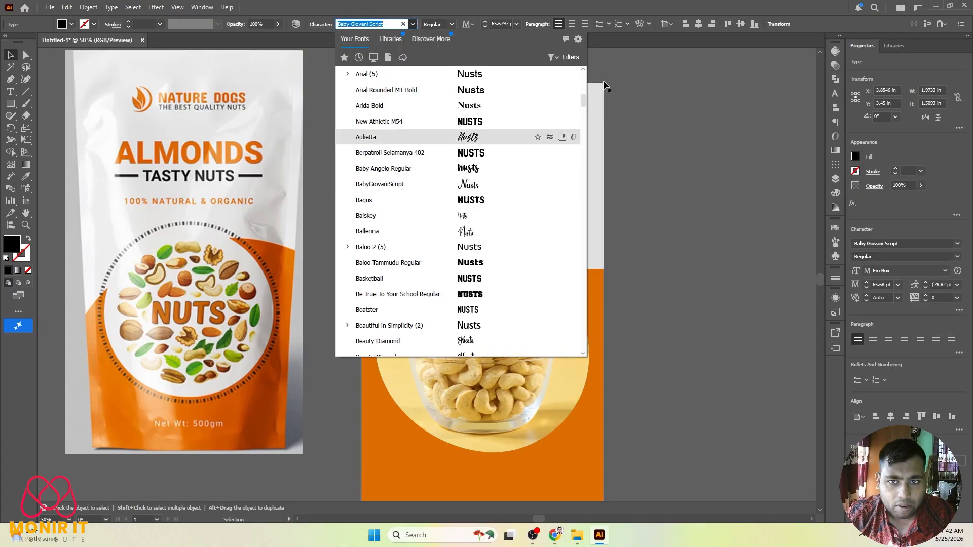
drag(582, 101, 588, 196)
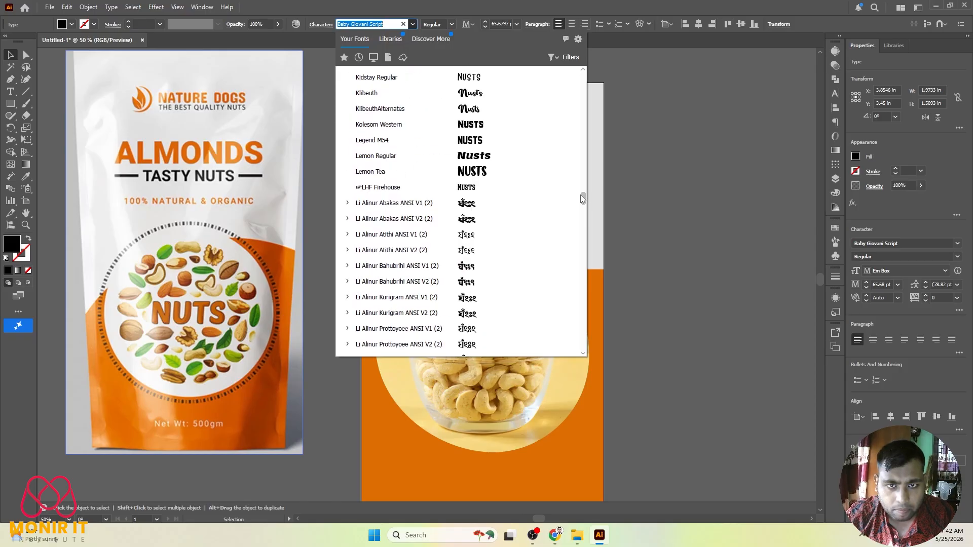
scroll(580, 195, up, 1)
click(476, 92)
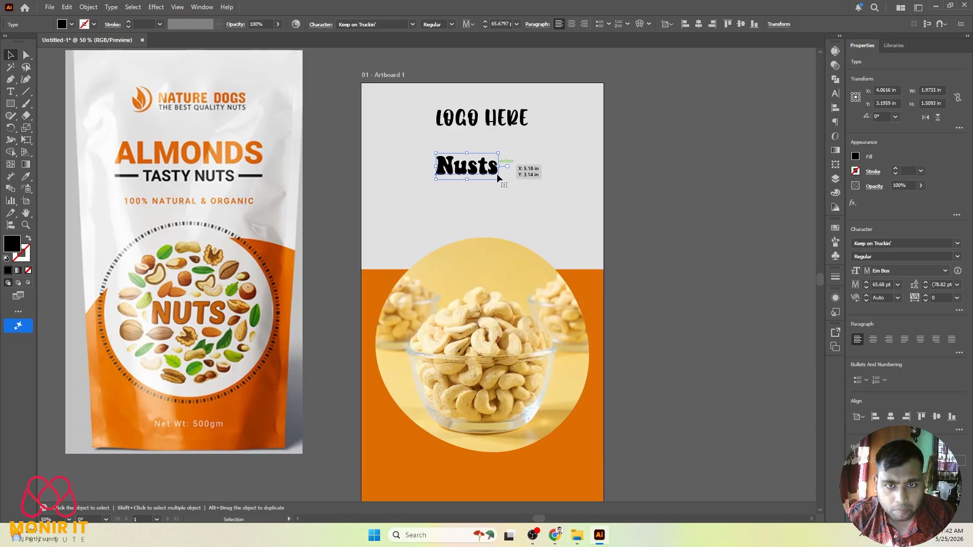
drag(499, 165, 561, 185)
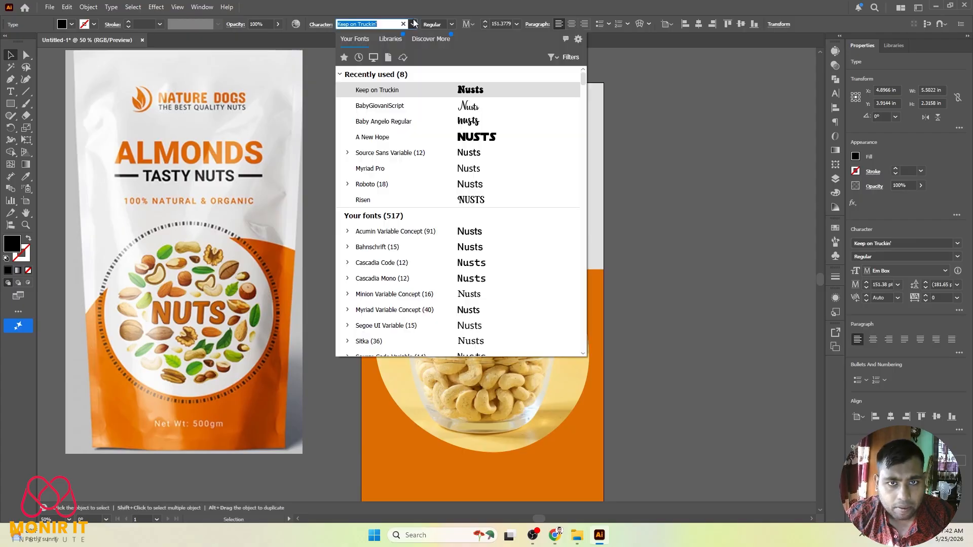
Browse the installed fonts and set the "Nusts" title to The Humble Script
click(413, 24)
drag(583, 84, 584, 349)
scroll(524, 287, up, 15)
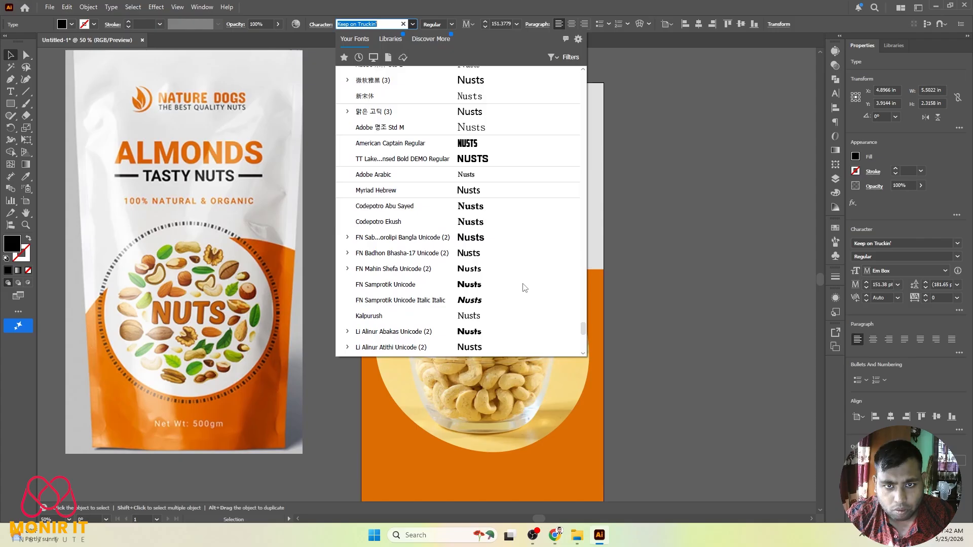
scroll(524, 287, up, 6)
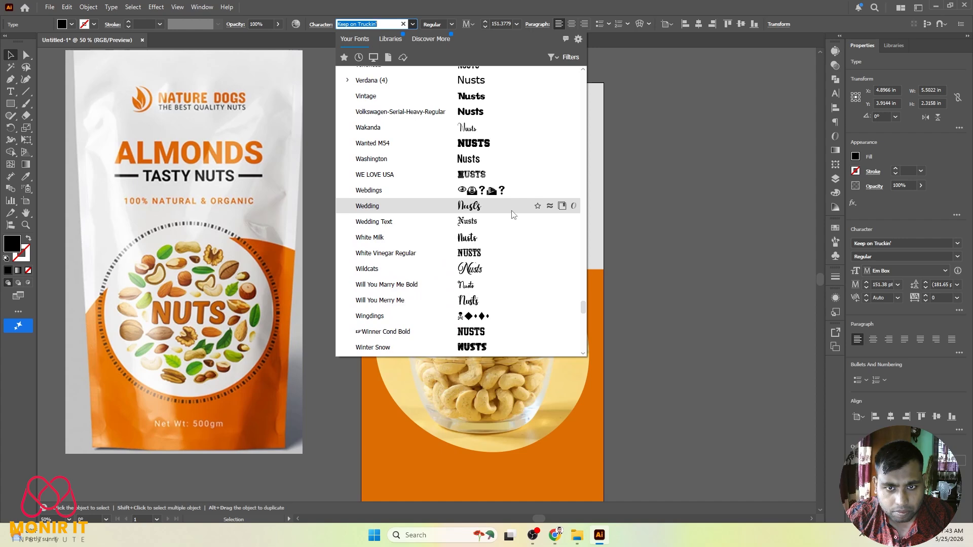
scroll(512, 215, up, 9)
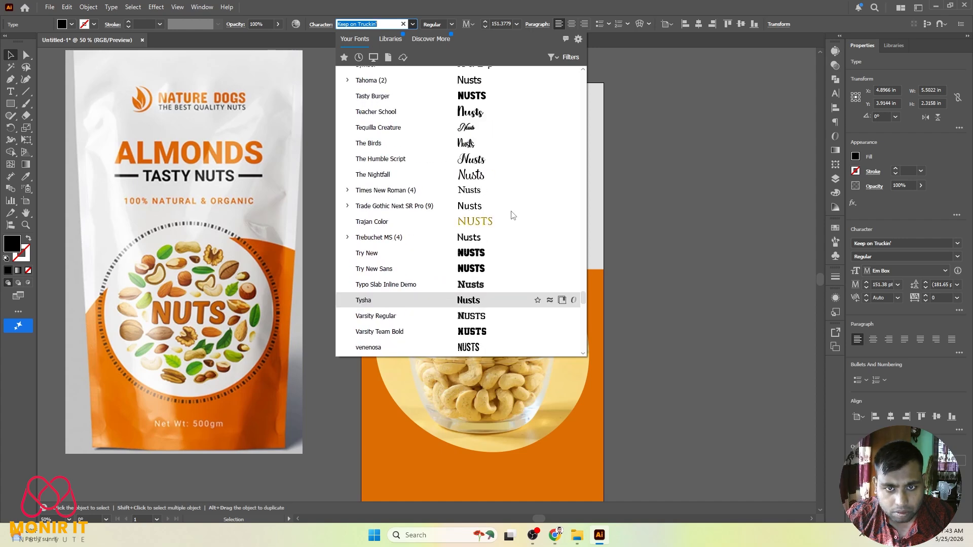
scroll(512, 215, up, 2)
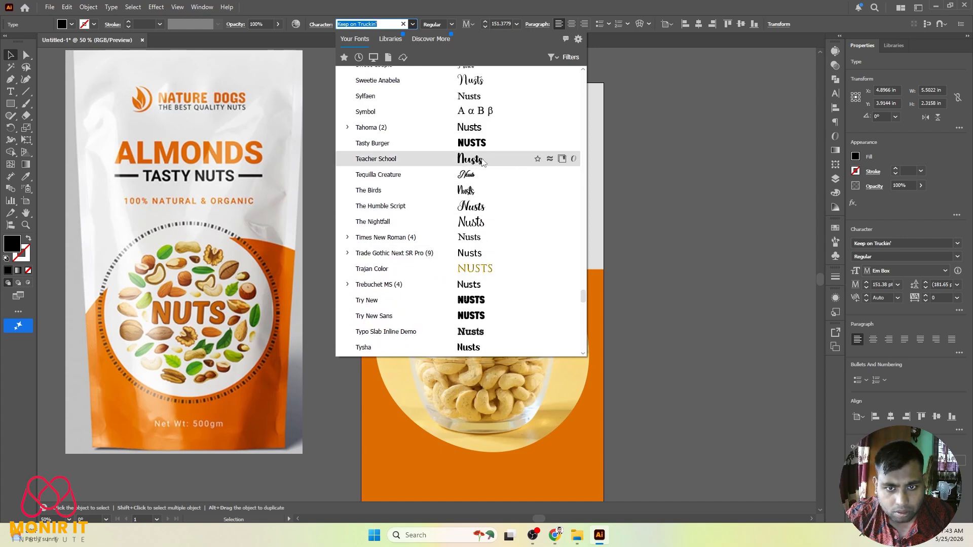
click(494, 212)
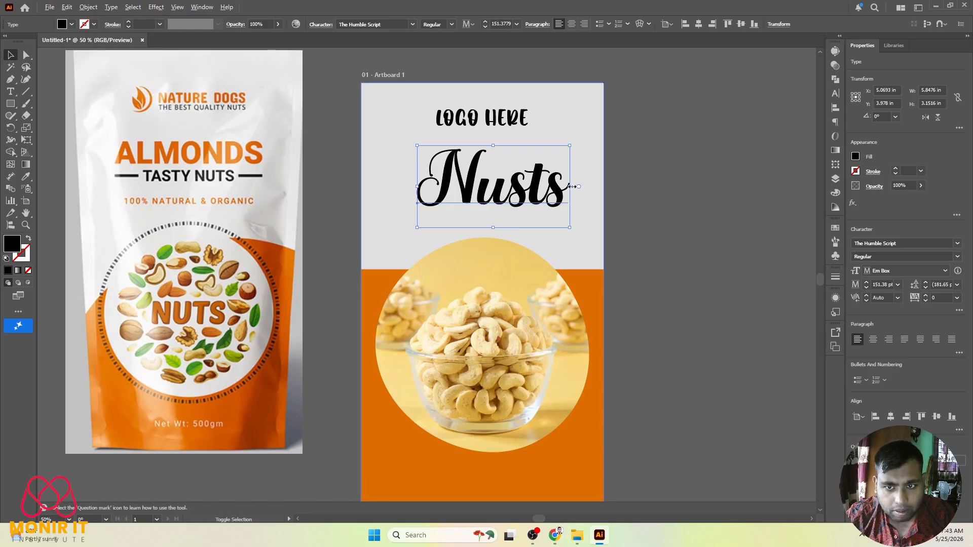
Scale the "Nusts" title proportionally to about 115 pt and centre it horizontally on the background
drag(570, 187, 552, 189)
shift+click(405, 120)
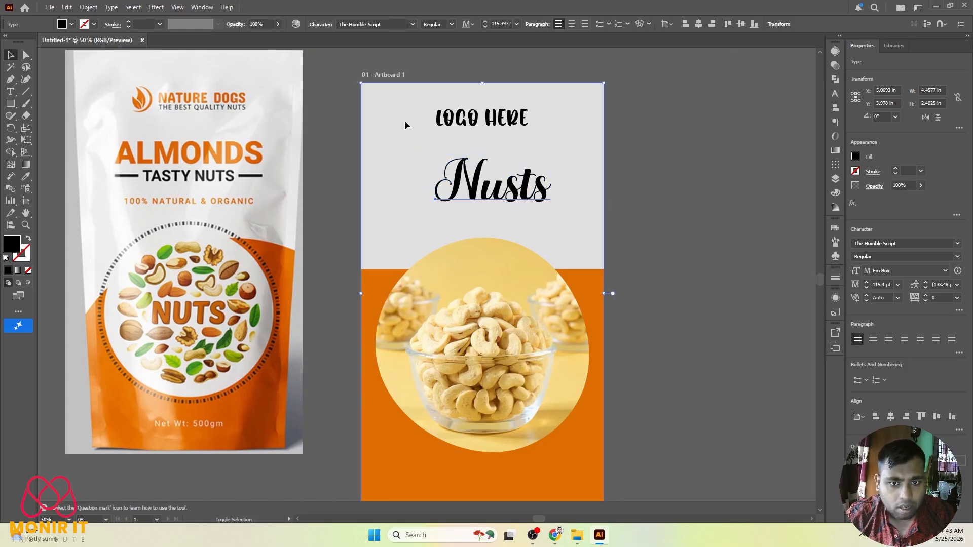
click(405, 120)
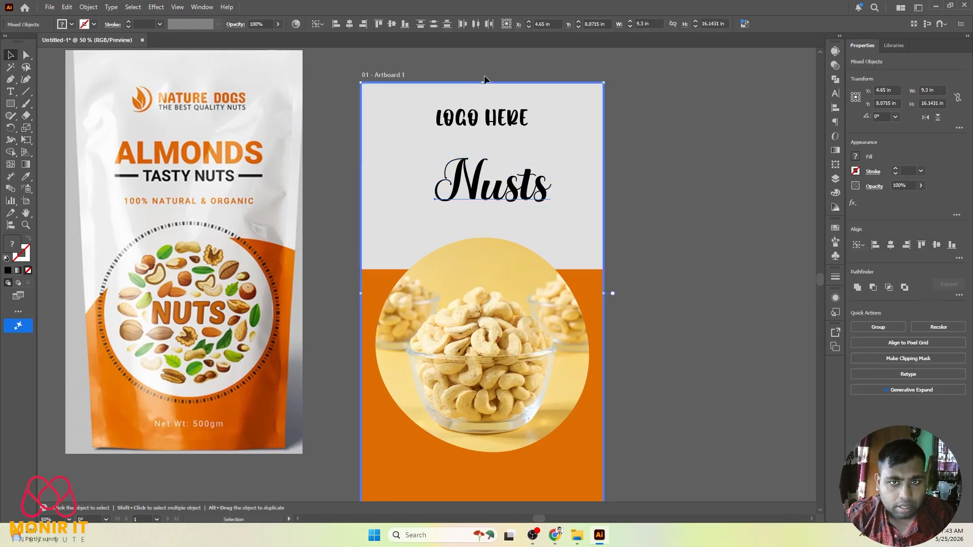
click(476, 24)
click(710, 169)
Reduce the "LOGO HERE" text to about 54 pt and shift both it and the "Nusts" title slightly down, centred on the background
click(526, 125)
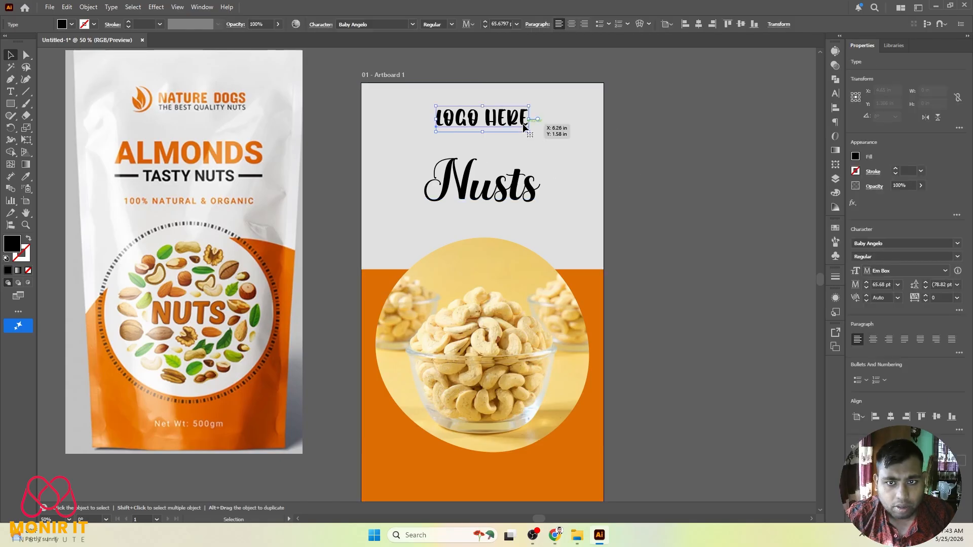
drag(482, 131, 491, 127)
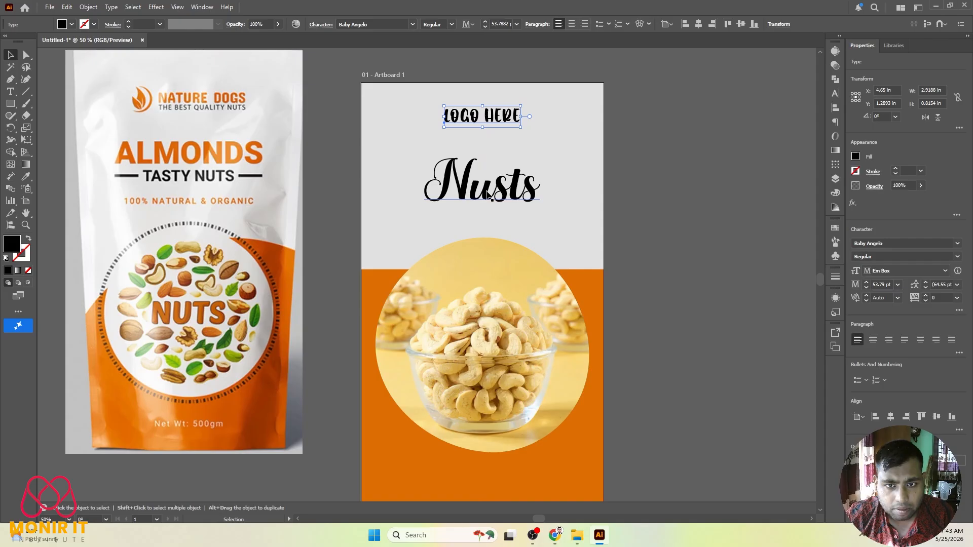
drag(486, 190, 487, 200)
drag(493, 117, 493, 122)
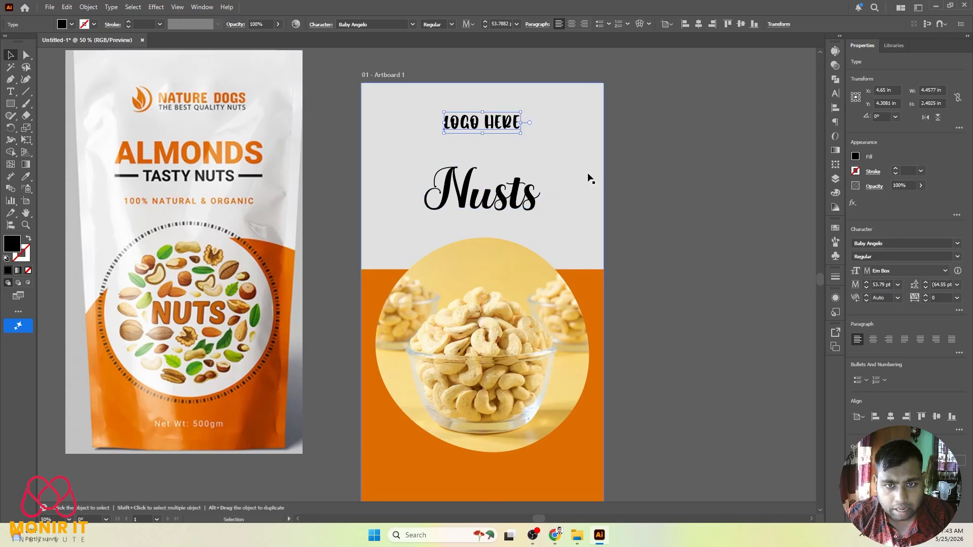
key(ctrl+a)
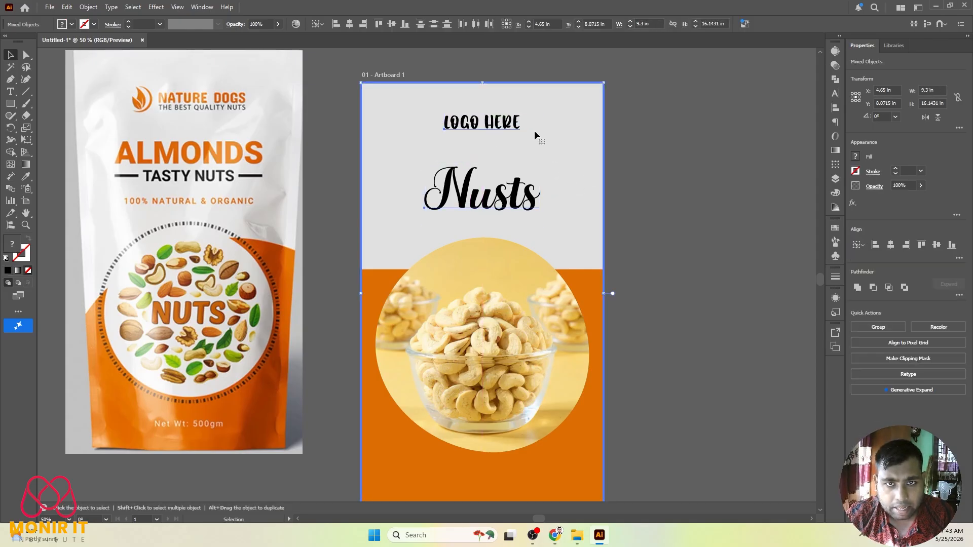
click(669, 164)
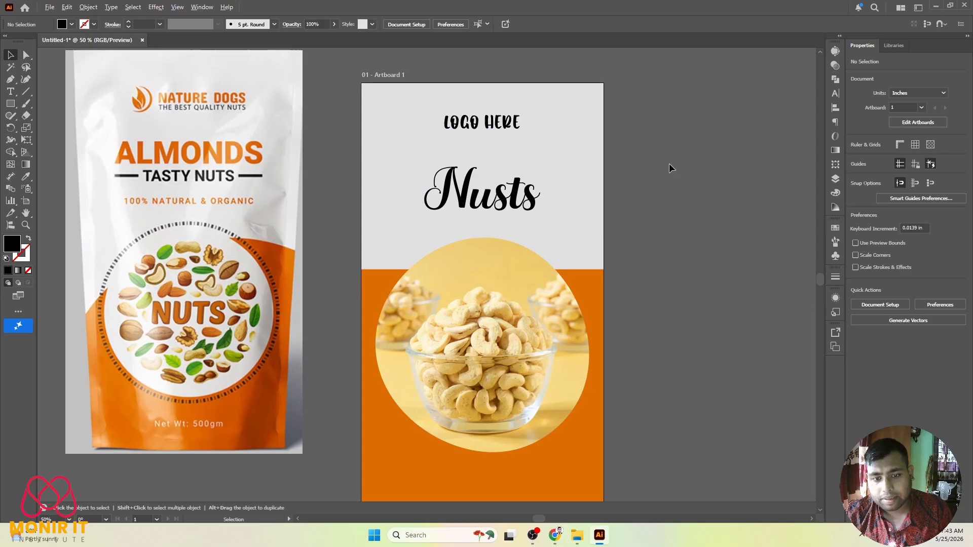
Shrink the circular cashew photo proportionally from its upper edge so the whole circle sits just inside the orange area
scroll(669, 163, down, 2)
scroll(669, 163, down, 1)
click(583, 220)
scroll(583, 215, up, 2)
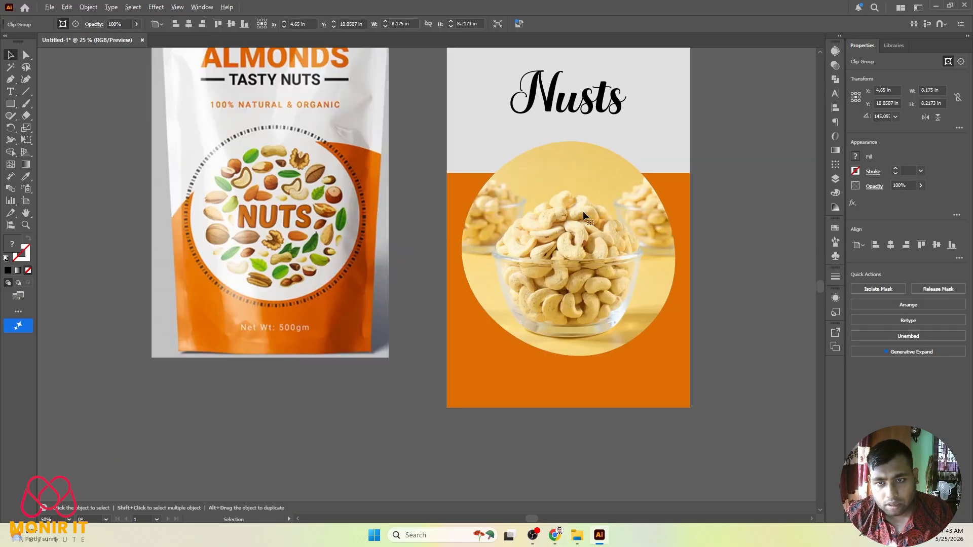
drag(569, 146, 572, 179)
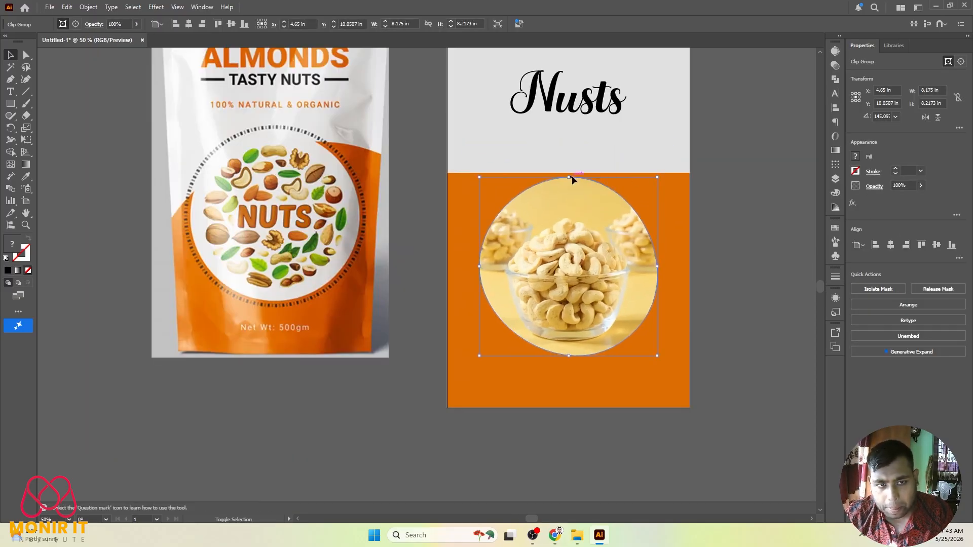
click(408, 204)
scroll(408, 203, down, 1)
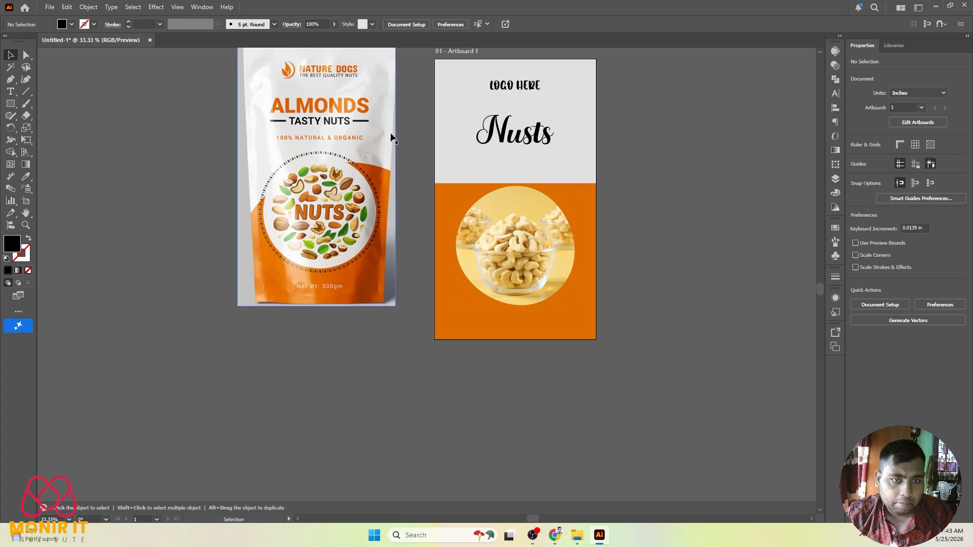
Check the slogan on the reference pouch, then switch to Chrome and search Google for "100% natral and organic"
scroll(310, 142, up, 1)
scroll(517, 241, down, 1)
scroll(410, 185, up, 3)
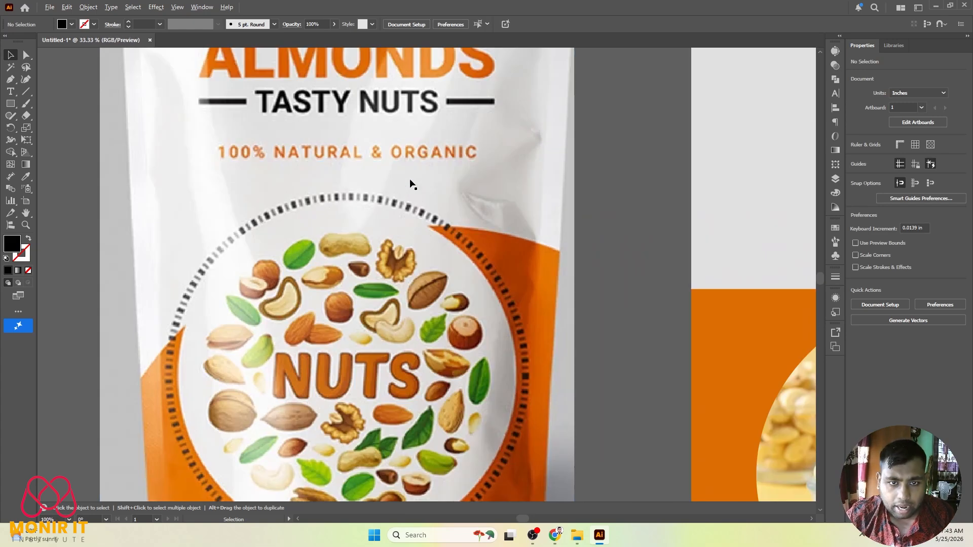
scroll(549, 226, down, 2)
mouse_move(556, 536)
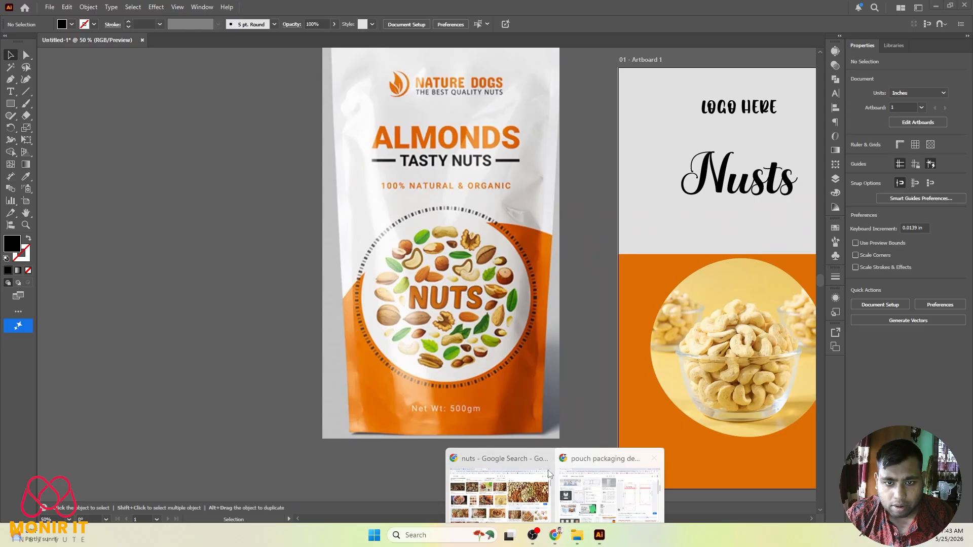
click(604, 481)
click(229, 32)
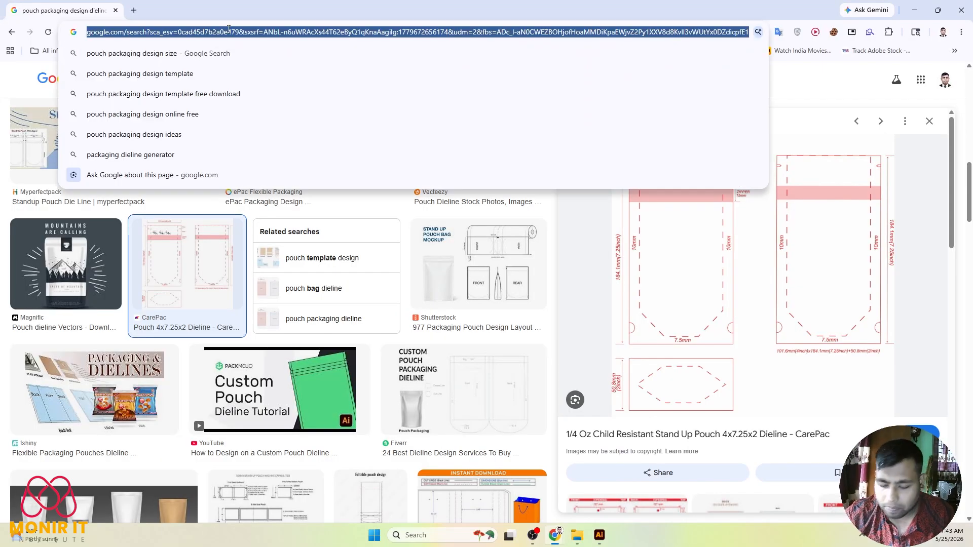
text(100)
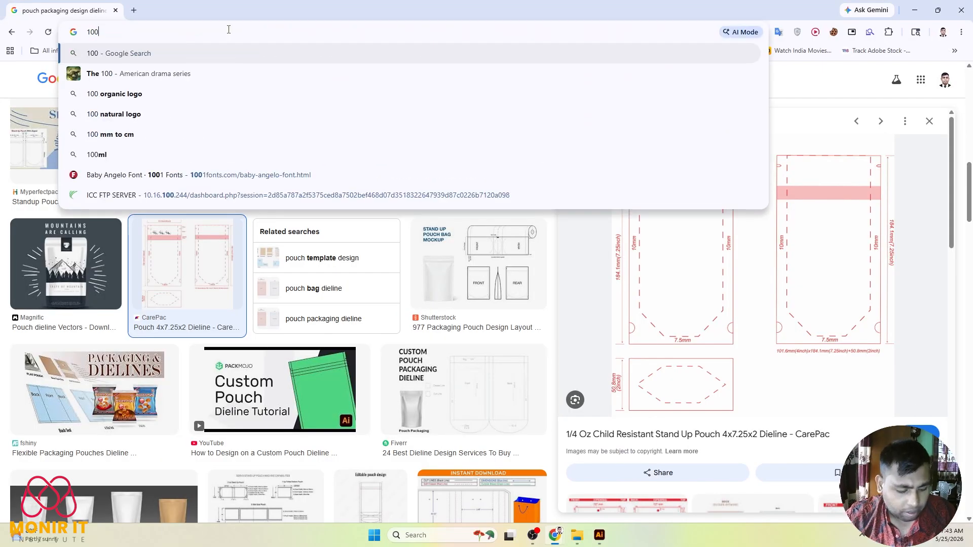
text(% )
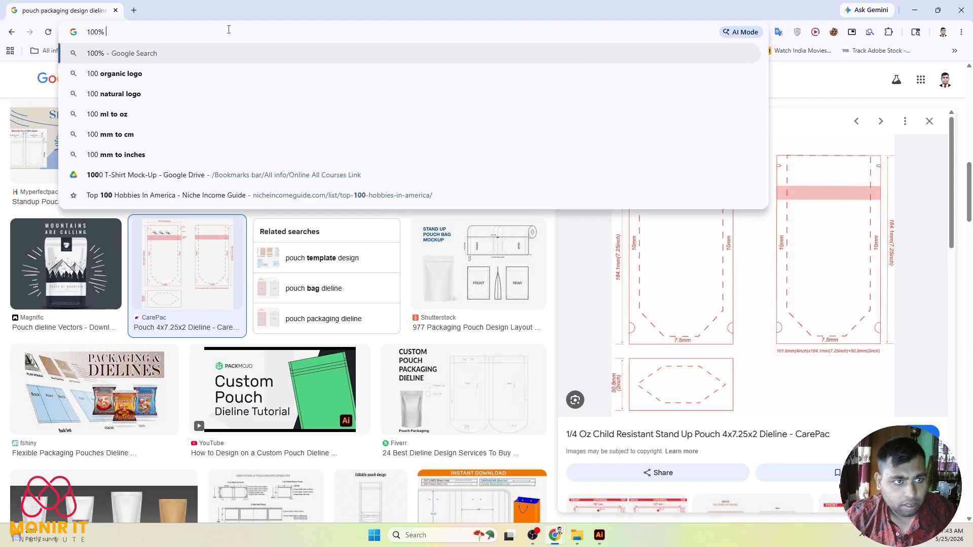
text(natra)
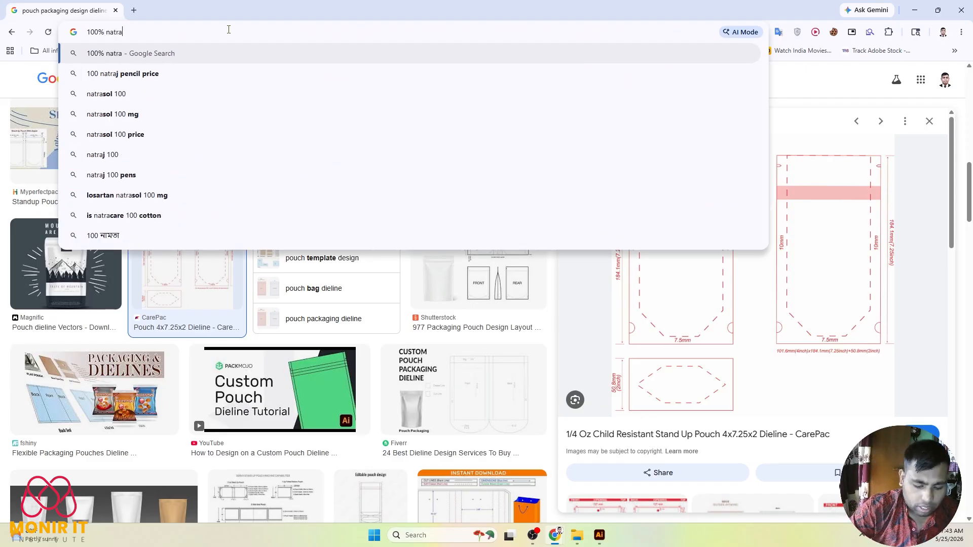
text(l and o)
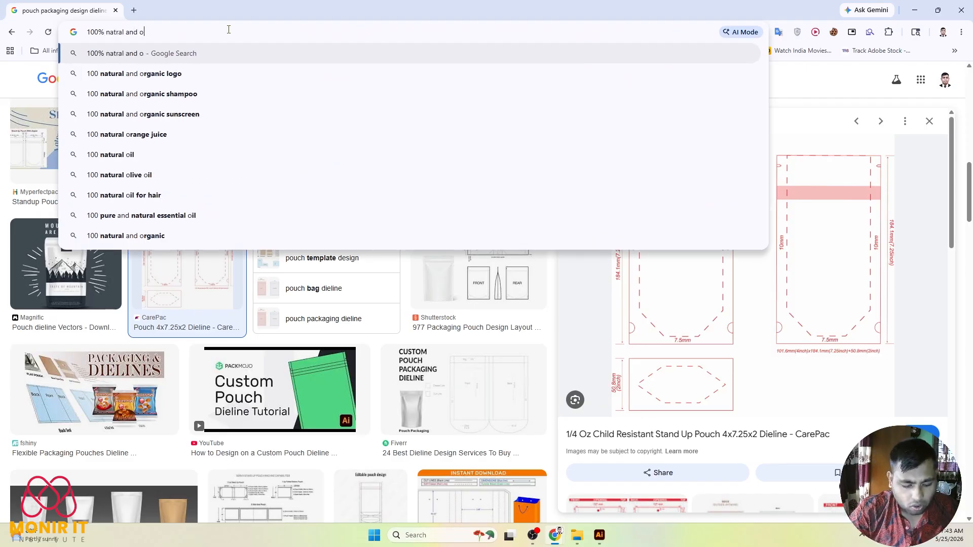
text(rganic)
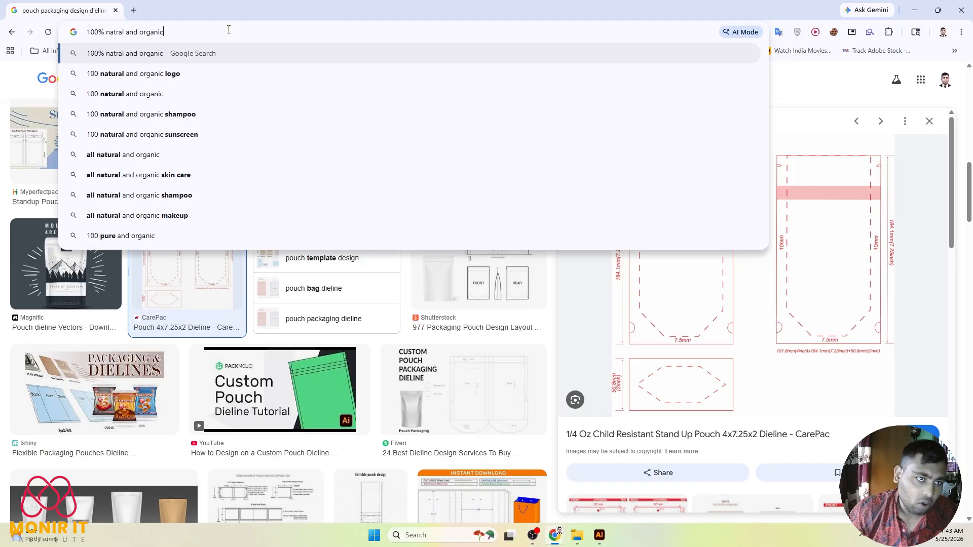
key(Return)
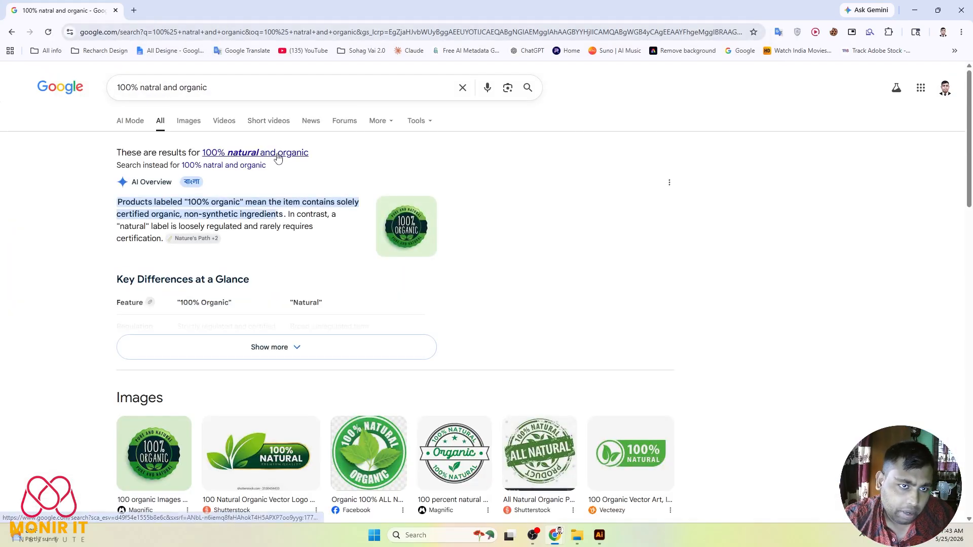
Cut the corrected phrase "100% natural and organic" from the search box and switch back to Illustrator
triple_click(228, 91)
key(BackSpace)
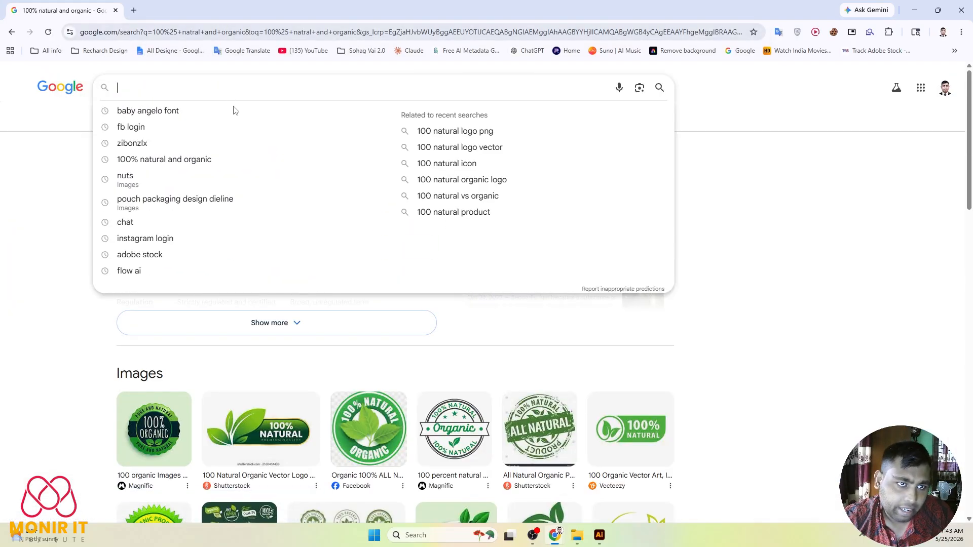
click(600, 535)
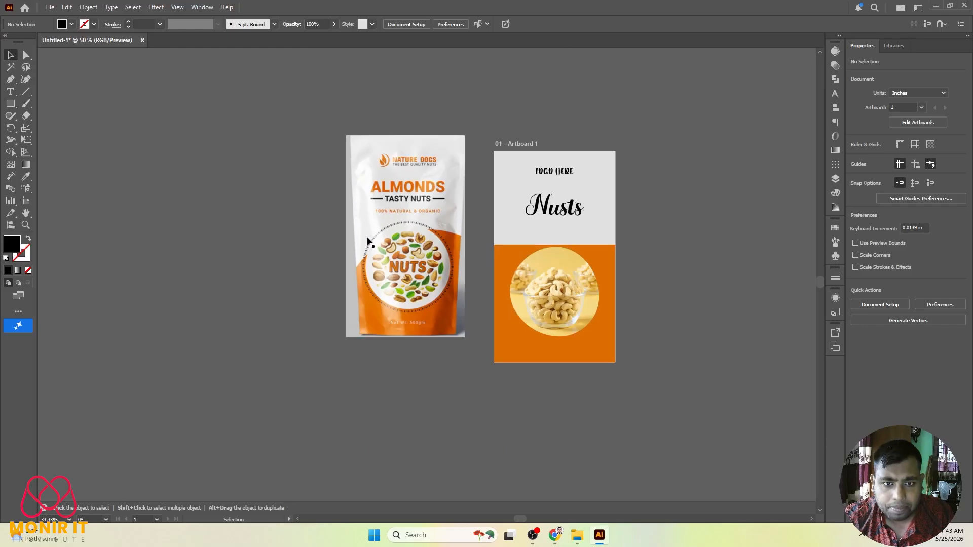
click(11, 92)
scroll(486, 266, up, 3)
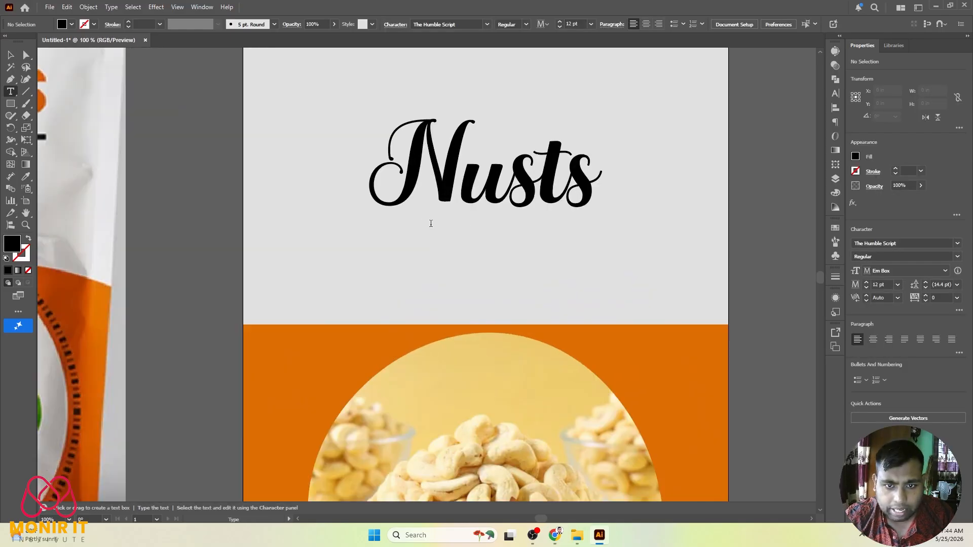
click(425, 225)
key(ctrl+v)
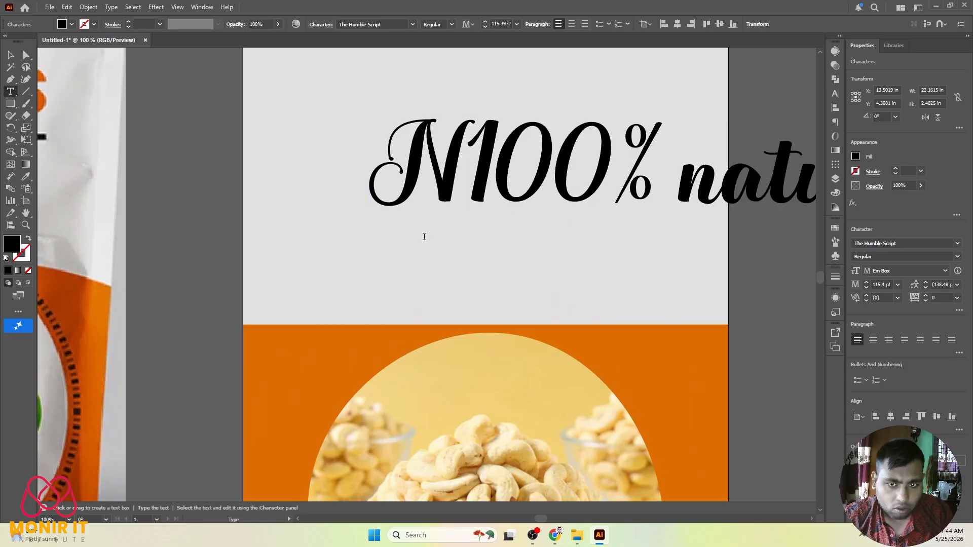
click(15, 56)
scroll(582, 158, down, 3)
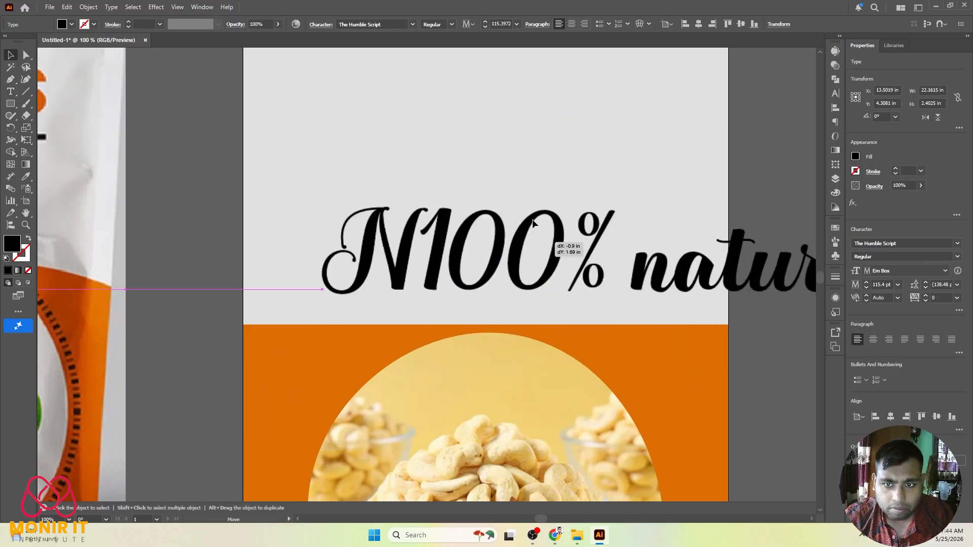
key(ctrl+z)
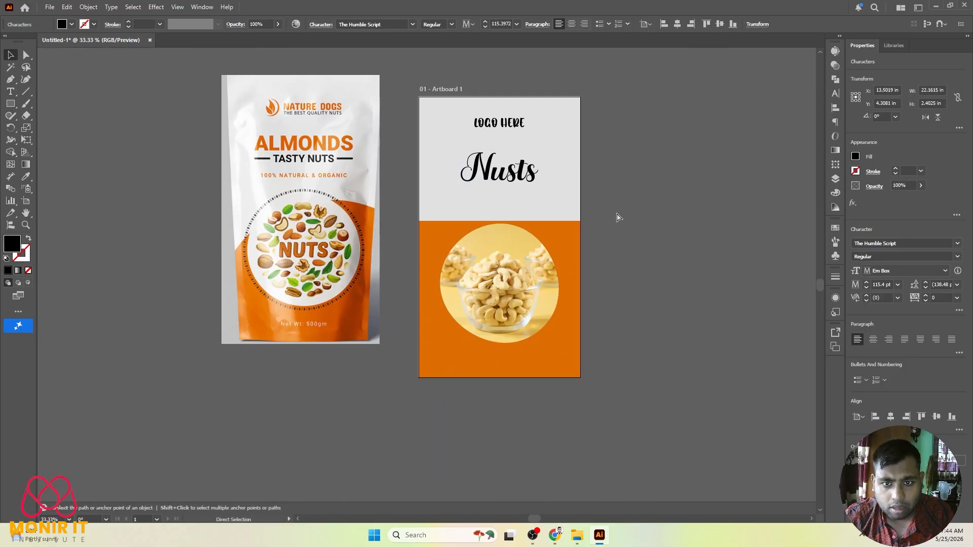
Paste "100% natural and organic" as a separate text object and place it directly beneath the "Nusts" title
scroll(436, 211, up, 2)
click(14, 92)
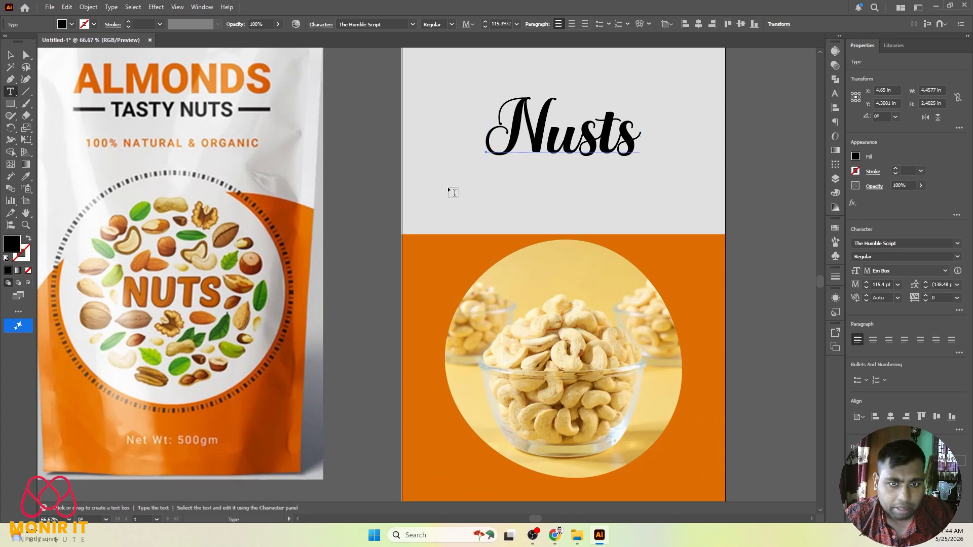
click(436, 215)
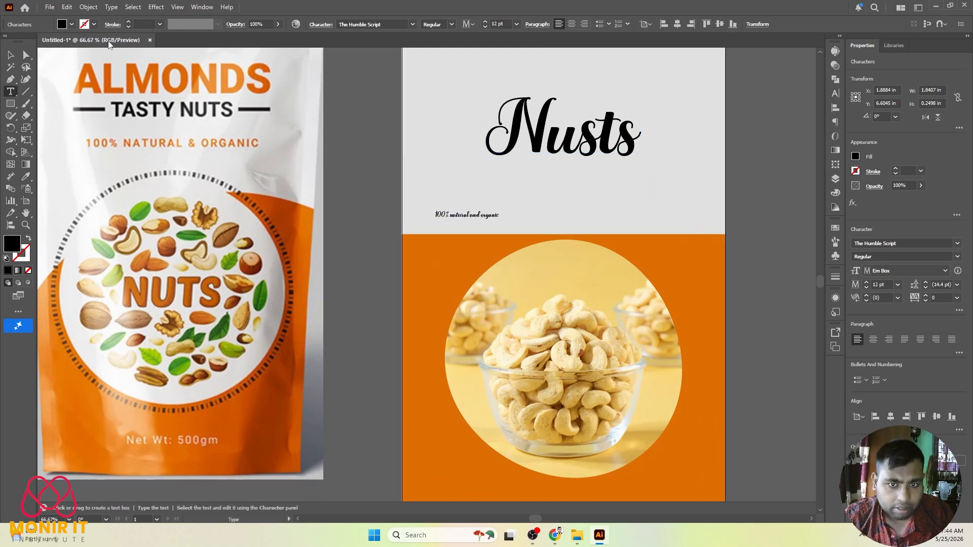
click(16, 55)
drag(483, 214, 576, 169)
Enlarge the "100% natural and organic" slogan proportionally to about 21.5 pt and align its right edge with the "Nusts" title
scroll(612, 174, up, 3)
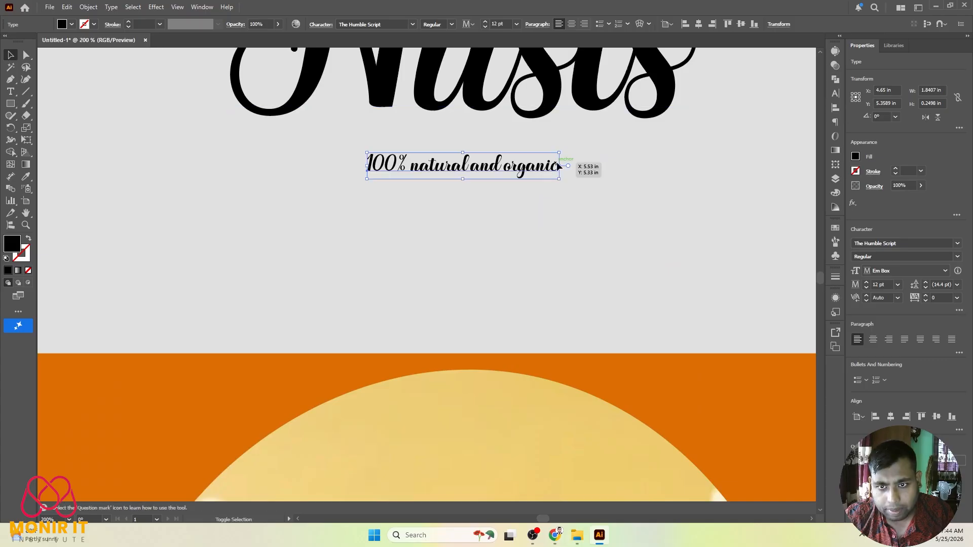
scroll(645, 213, down, 4)
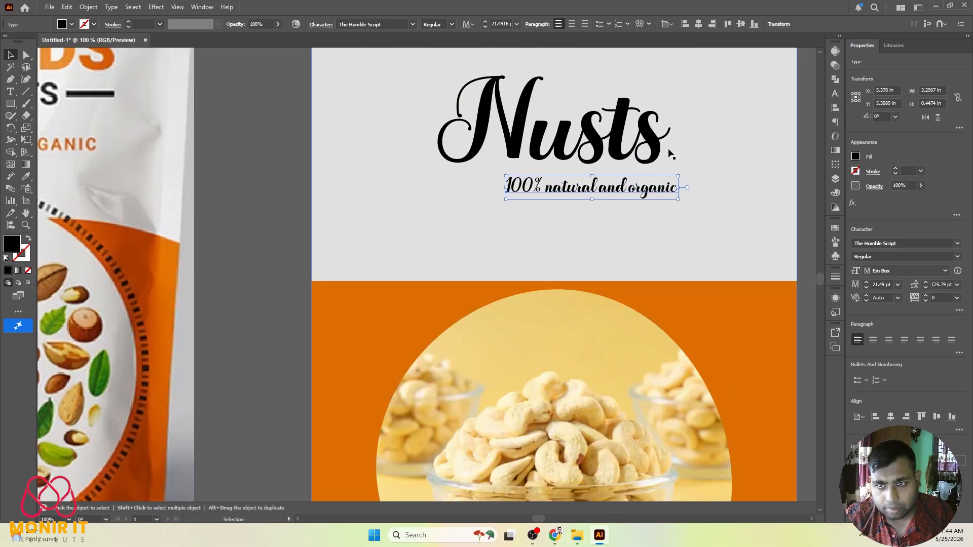
shift+click(658, 145)
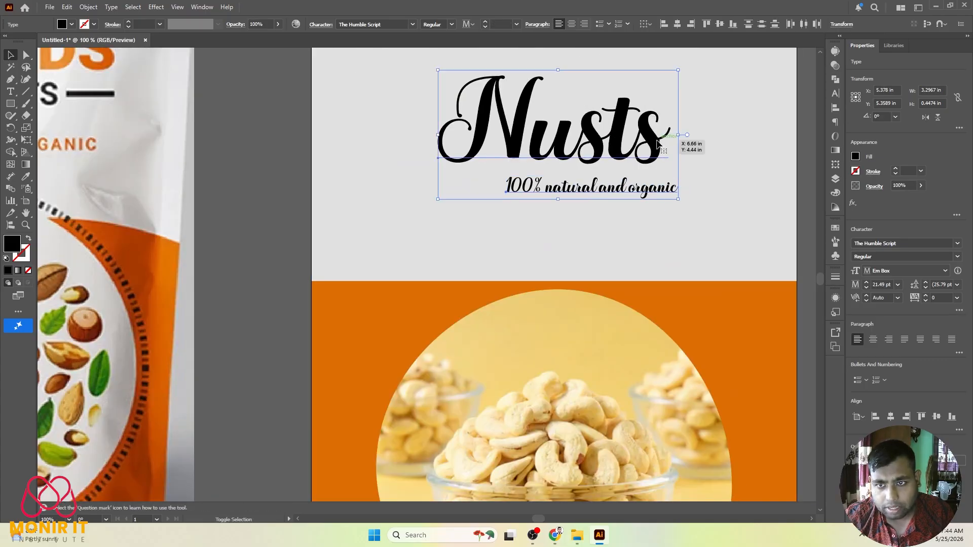
click(692, 24)
scroll(471, 189, down, 3)
click(670, 199)
scroll(484, 223, up, 2)
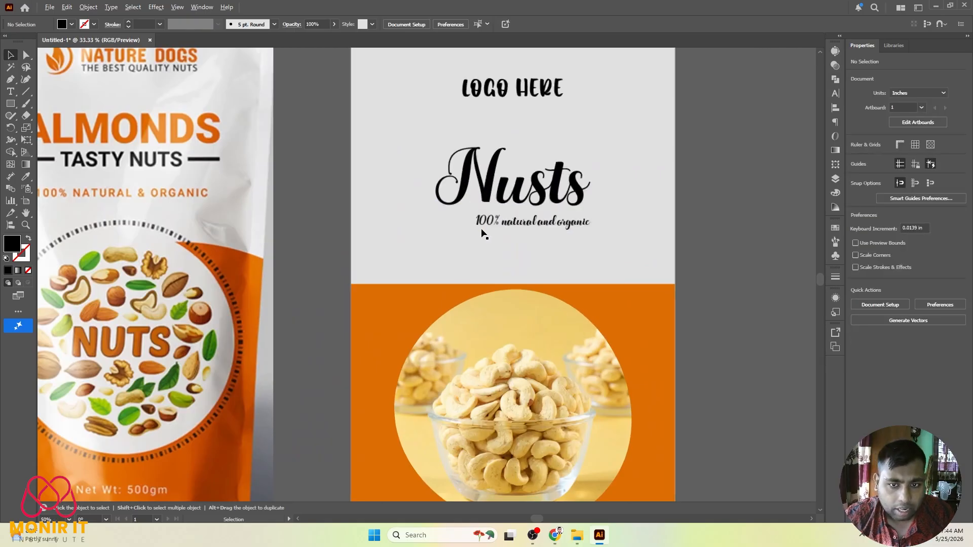
Enlarge the slogan from its left end to nearly the width of the "Nusts" title and fine-tune their horizontal alignment
click(497, 221)
drag(475, 221, 461, 204)
click(758, 208)
scroll(751, 208, down, 2)
scroll(741, 226, up, 3)
click(525, 160)
drag(534, 136, 541, 135)
click(726, 195)
scroll(680, 279, down, 2)
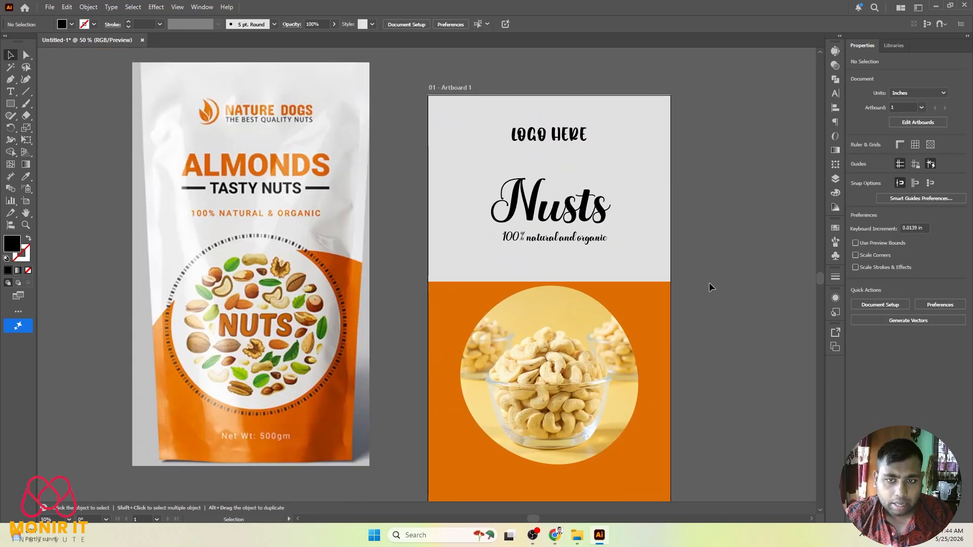
Scale the "Nusts" title and its slogan together proportionally to about 5.24 in wide
click(551, 247)
shift+click(547, 215)
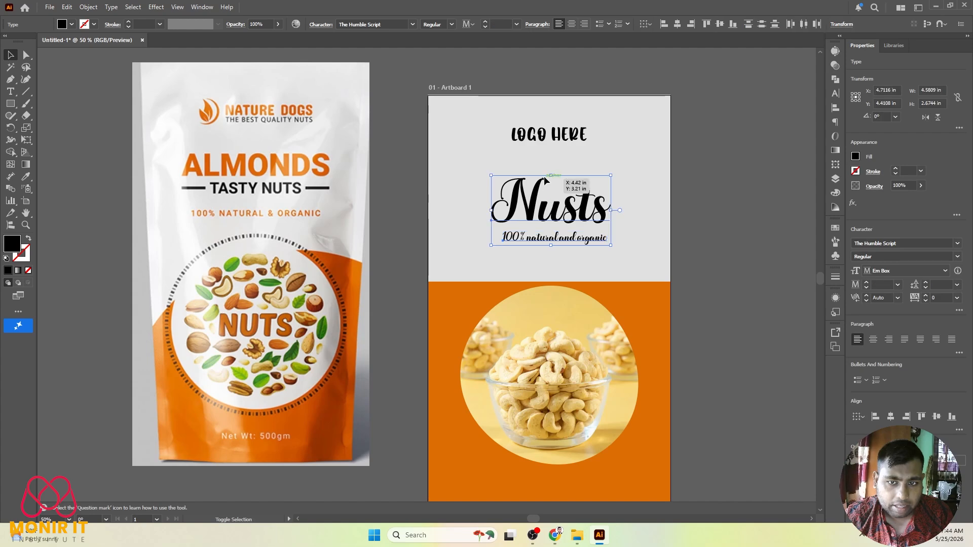
drag(549, 175, 549, 165)
Recolour the "Nusts" title and the slogan with the orange sampled from the lower background
key(i)
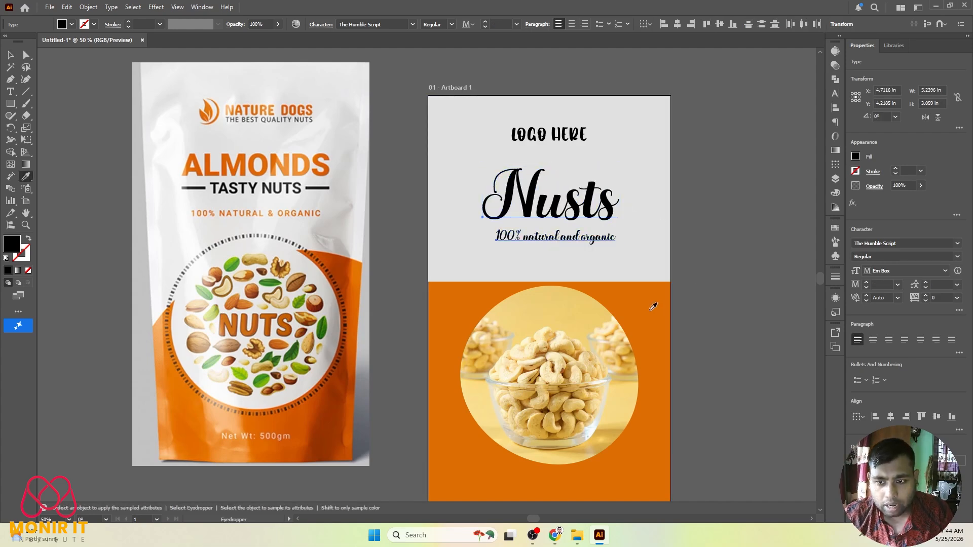
click(651, 310)
key(v)
click(706, 275)
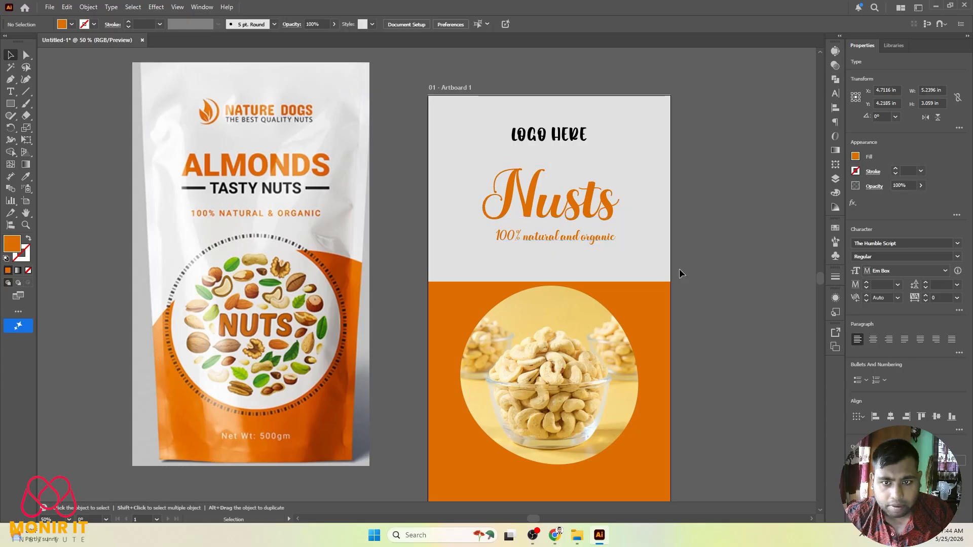
Recolour only the slogan black by sampling just the colour of the "LOGO HERE" text, keeping the slogan's font
click(563, 239)
key(i)
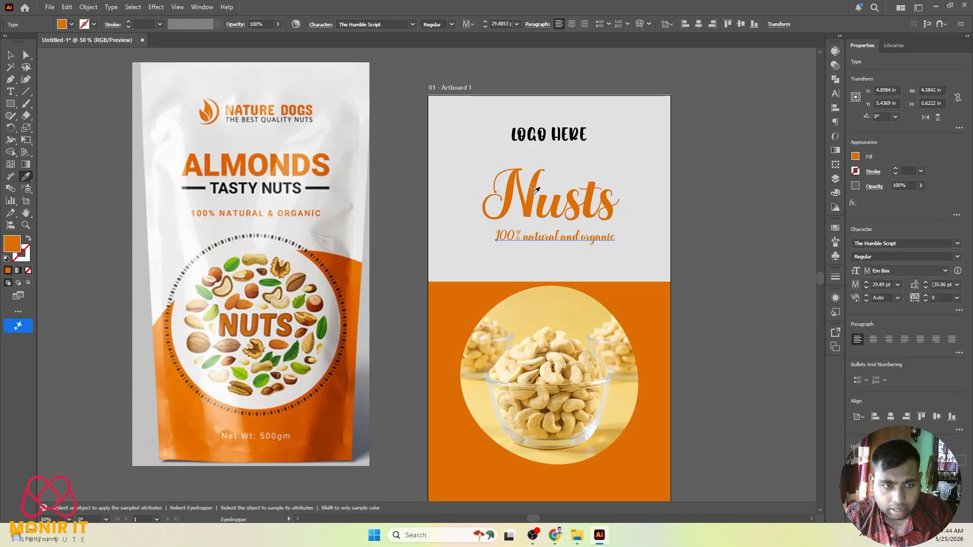
click(520, 132)
key(ctrl+z)
shift+click(525, 146)
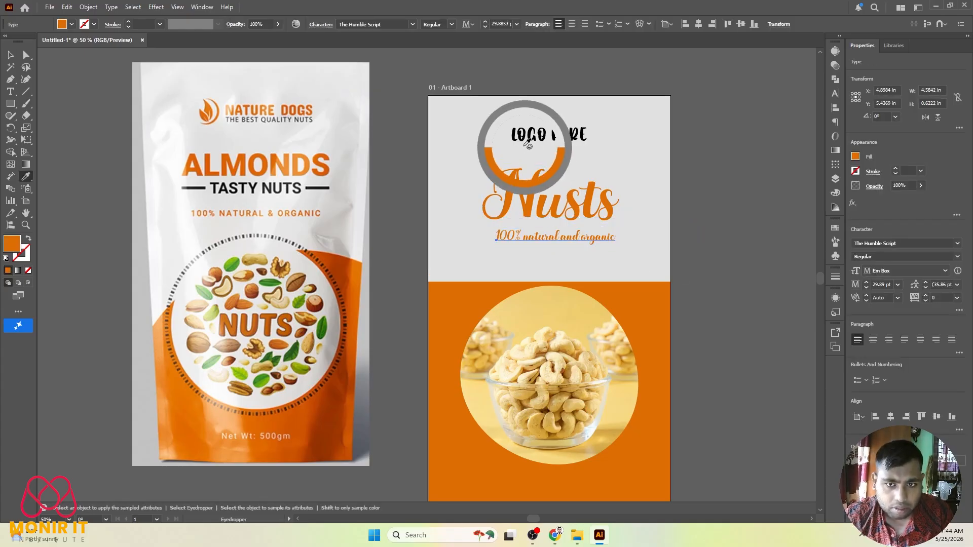
shift+click(524, 138)
key(v)
click(699, 263)
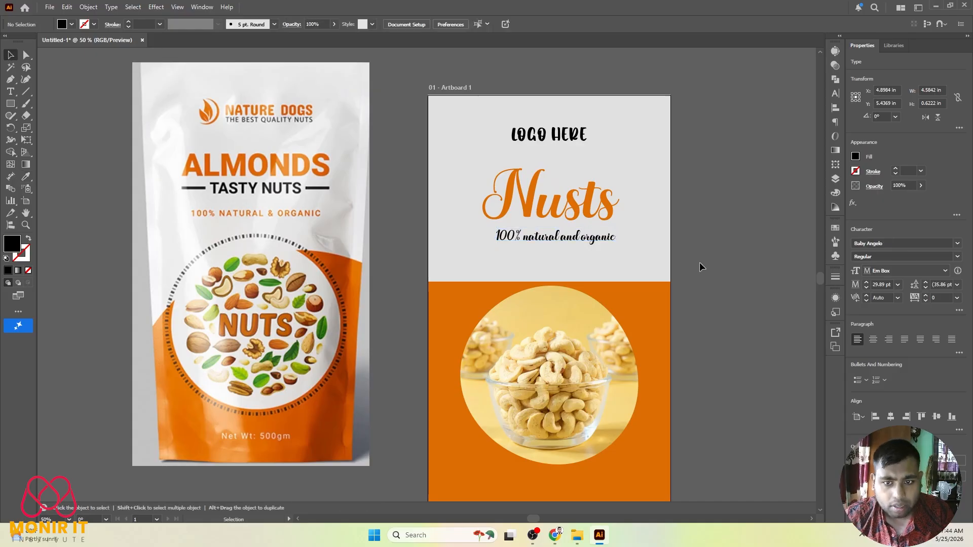
Add the text "net wt: 200gm" on the orange area below the cashew photo
scroll(700, 262, down, 2)
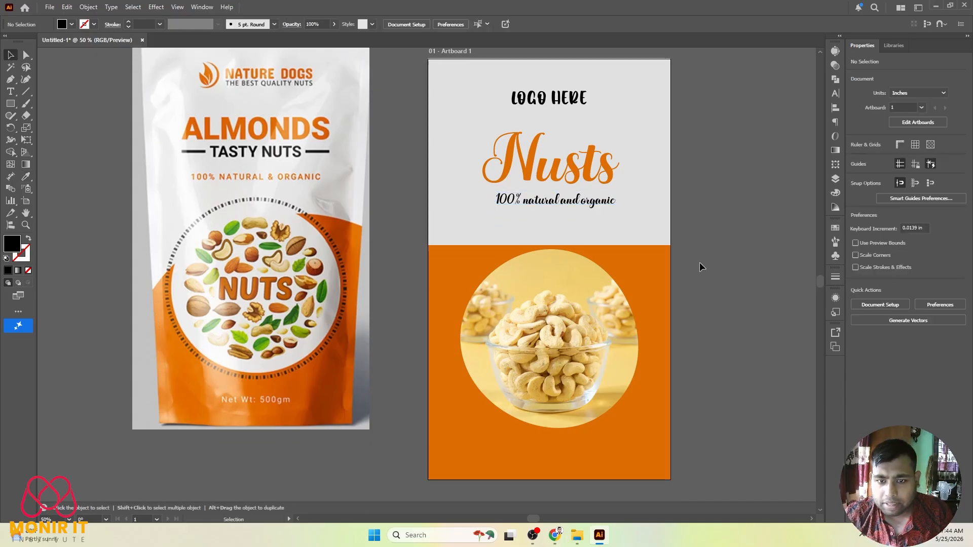
scroll(700, 262, down, 6)
scroll(236, 331, up, 2)
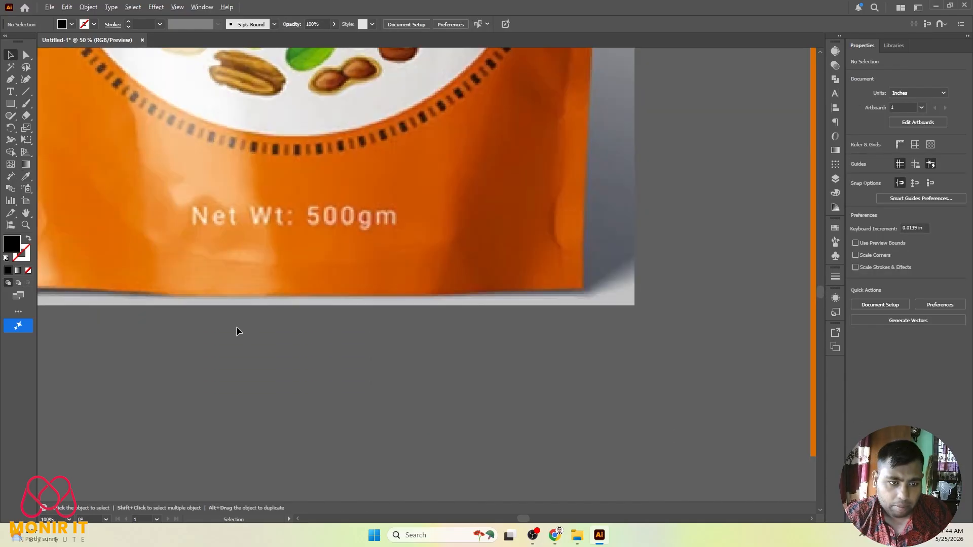
scroll(236, 327, down, 2)
scroll(257, 320, down, 2)
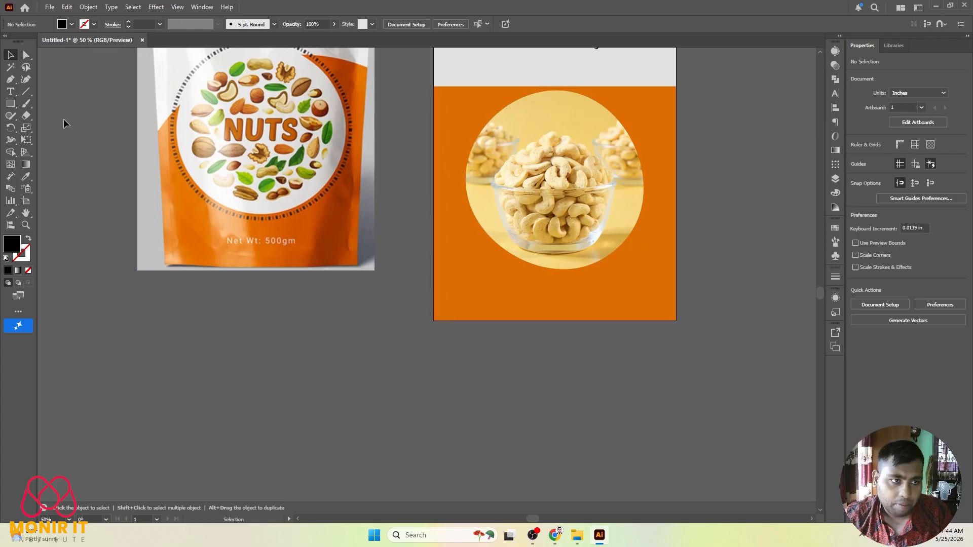
key(t)
click(509, 303)
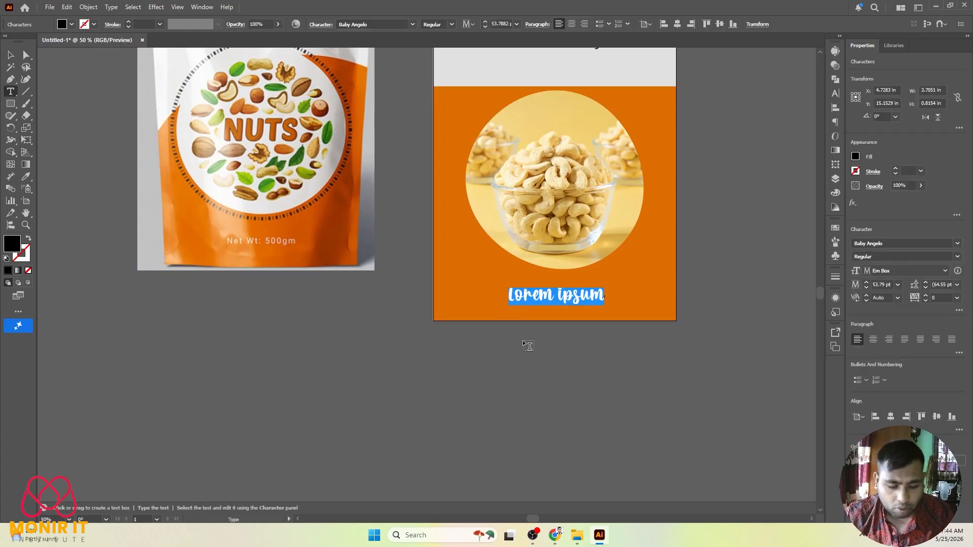
text(ne)
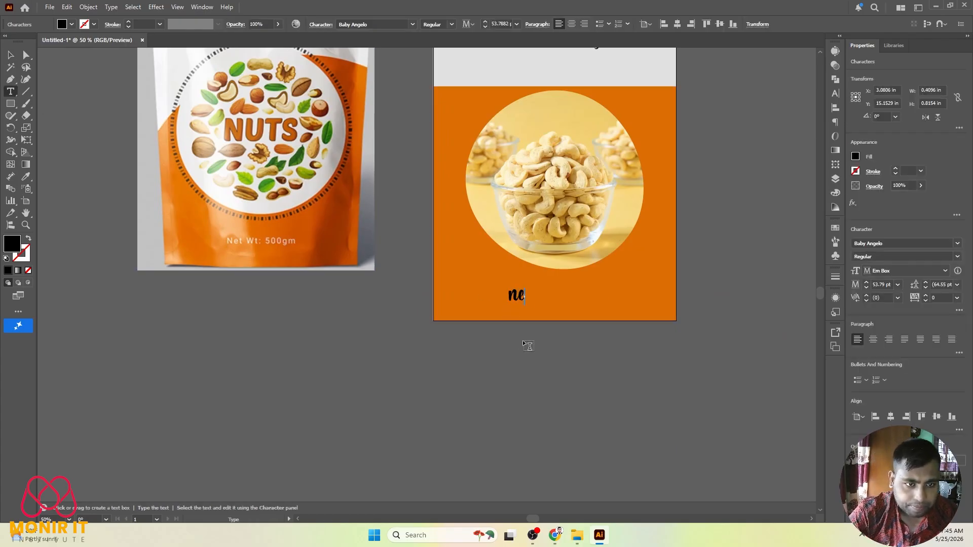
text(t wt)
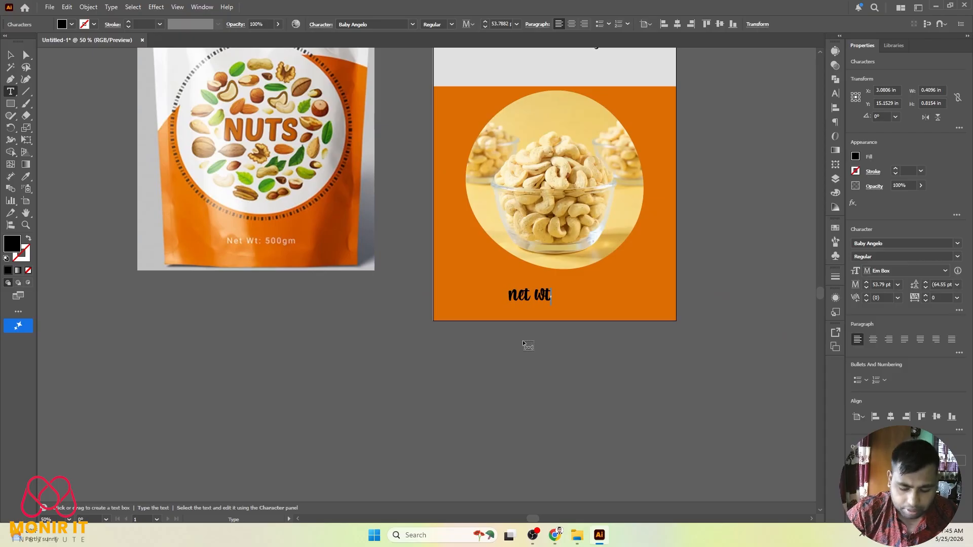
text(: 200)
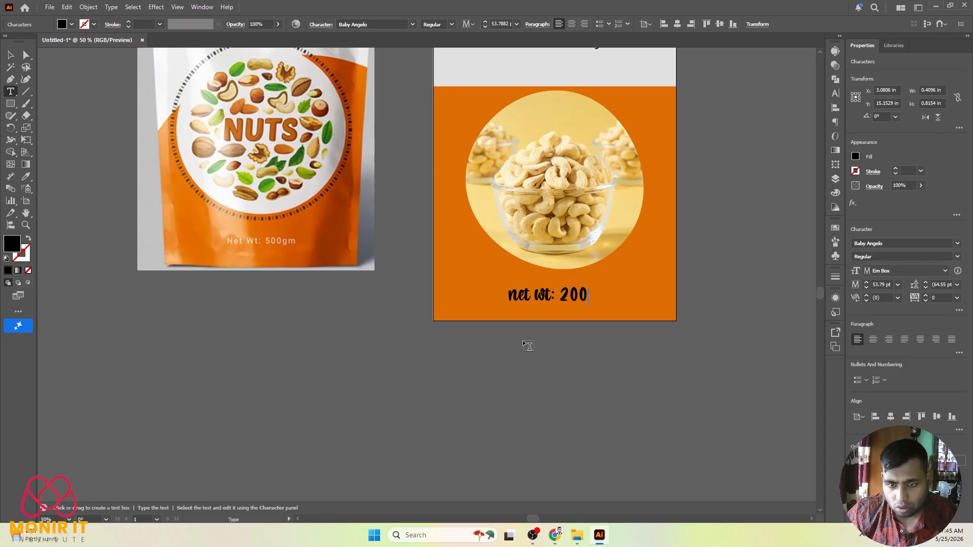
text(gm)
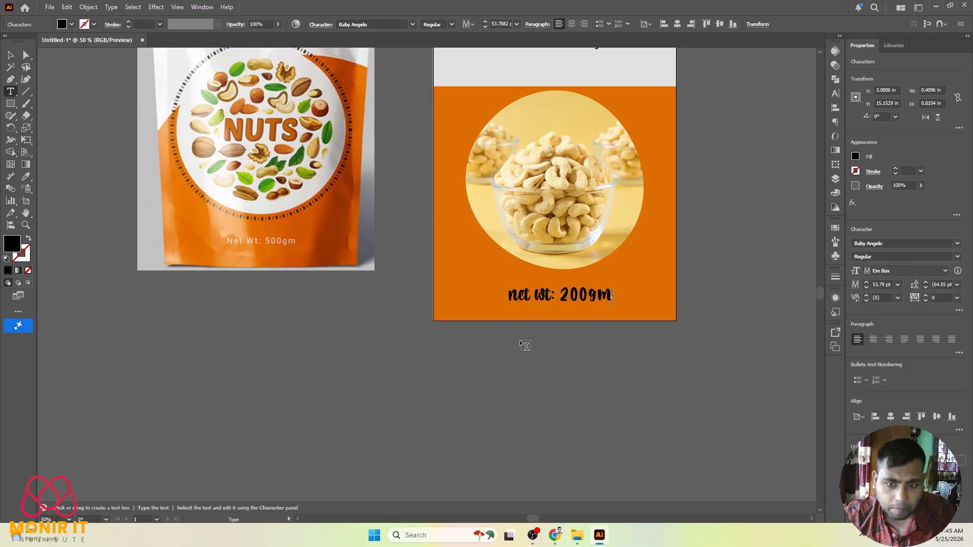
click(12, 55)
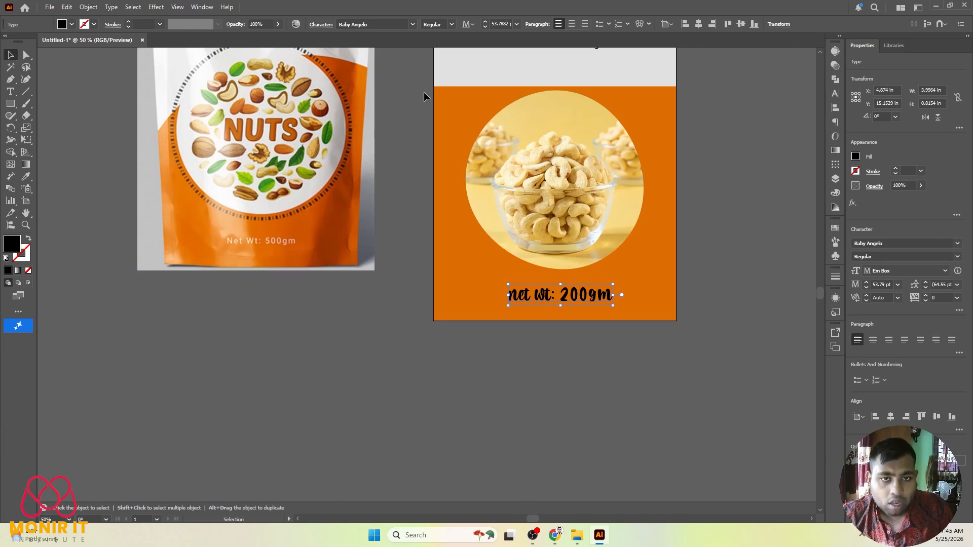
Set the net weight text in Bahnschrift, scaled to about 2.95 in wide, and centre it horizontally on the orange rectangle
click(412, 25)
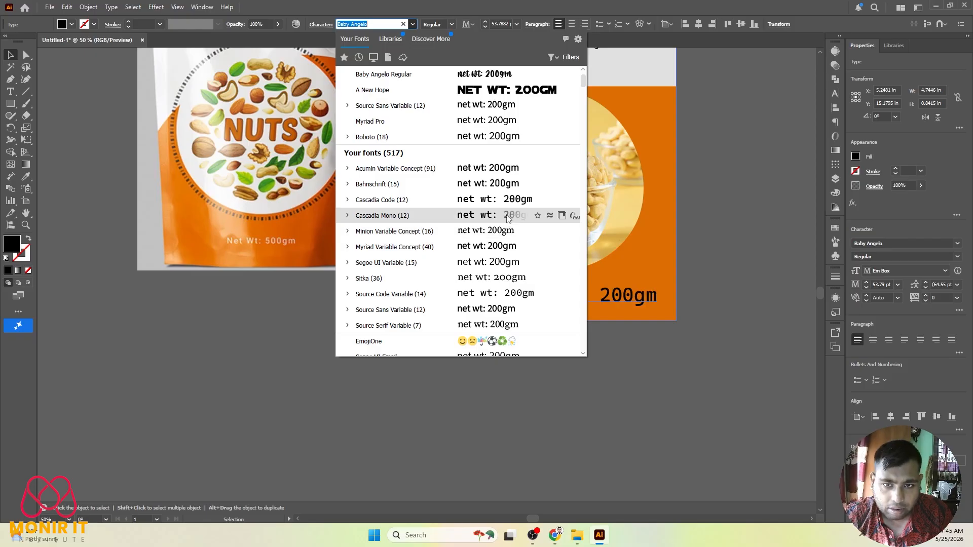
click(514, 184)
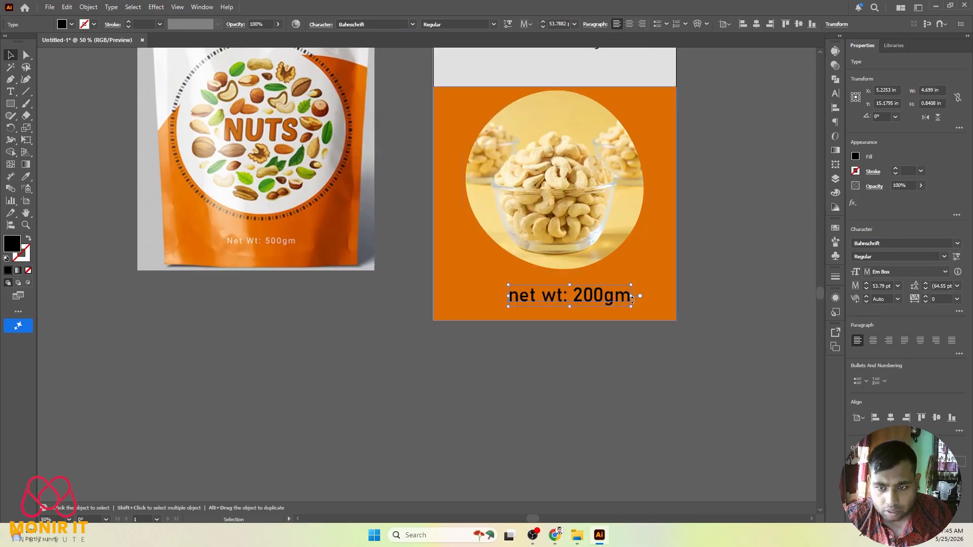
drag(633, 298, 608, 304)
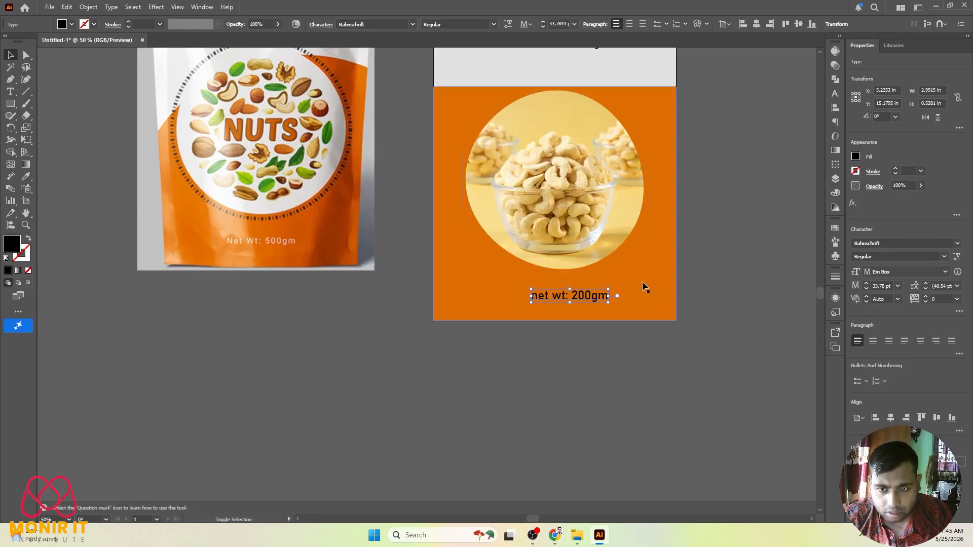
shift+click(638, 286)
click(637, 287)
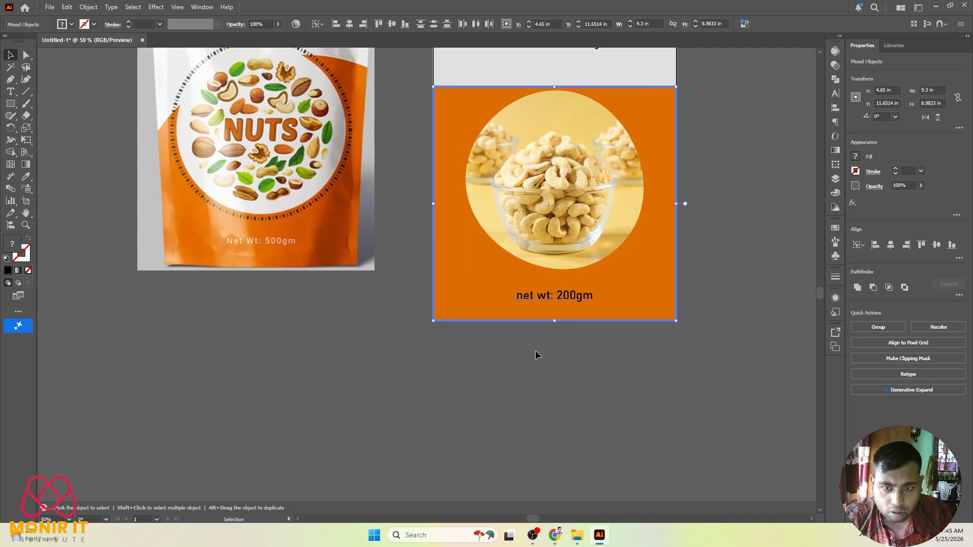
Change the net weight text to title case as "Net Wt: 200gm" and enlarge it to about 3.3 in wide
click(534, 296)
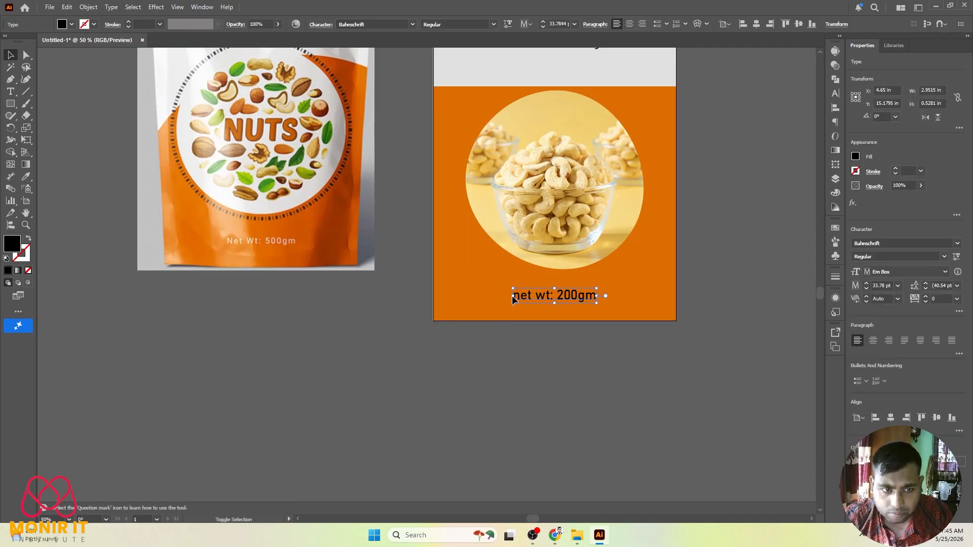
key(ctrl+shift+t)
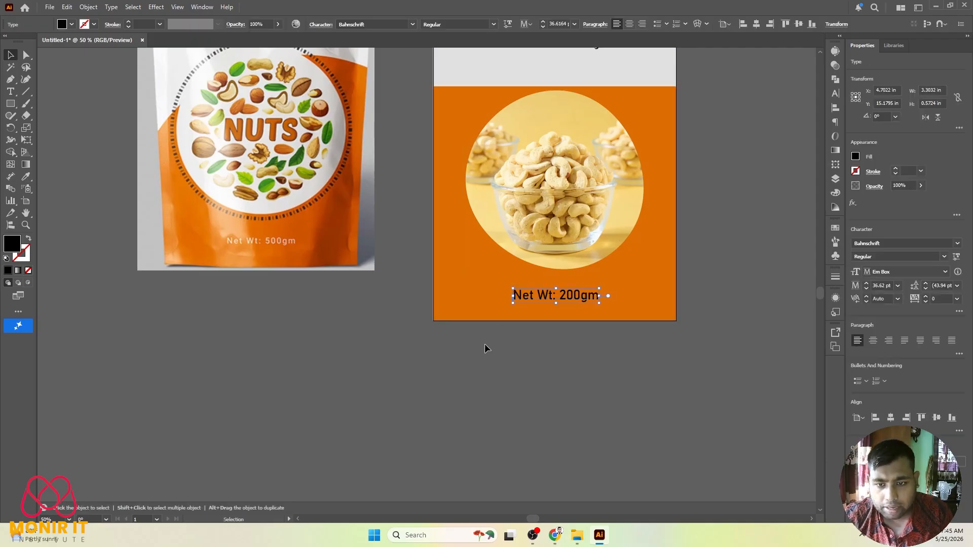
click(484, 344)
click(523, 296)
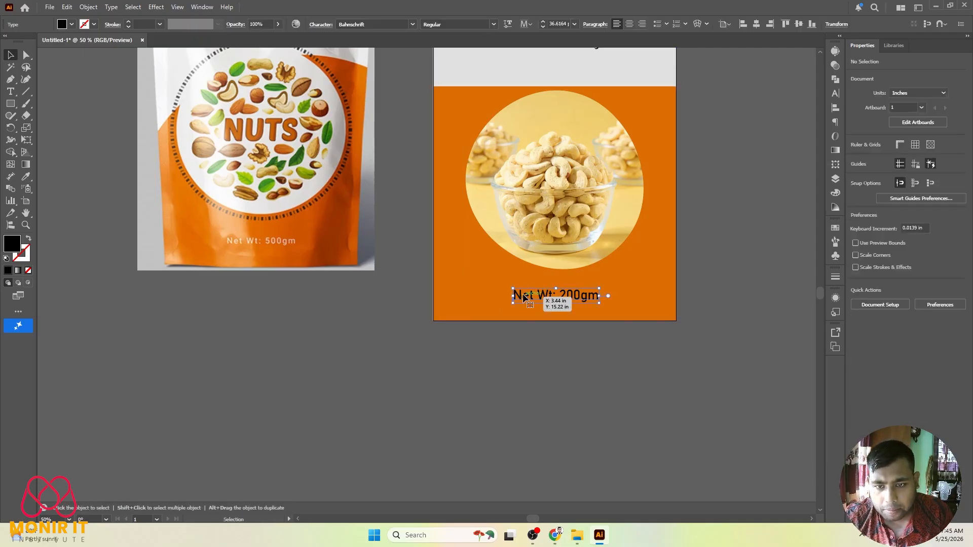
click(111, 7)
mouse_move(243, 167)
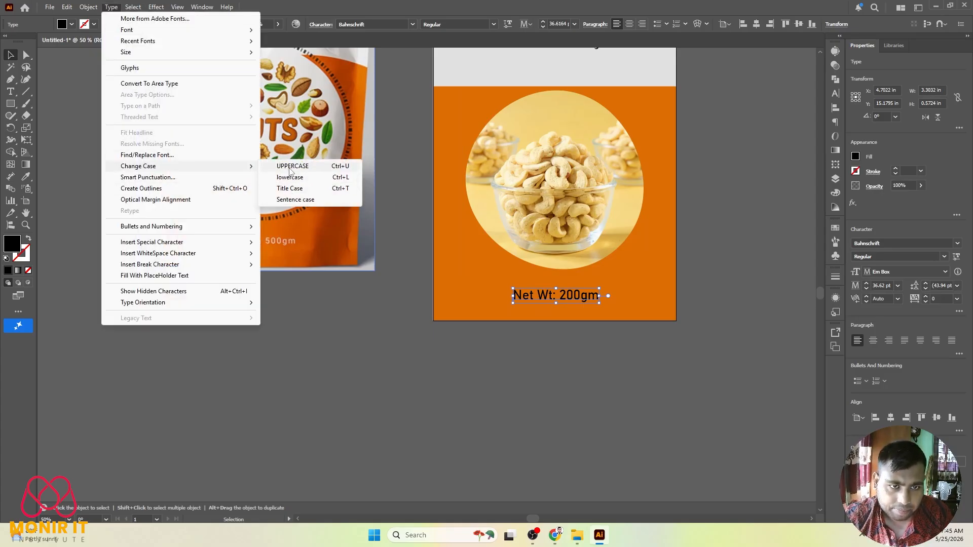
click(510, 360)
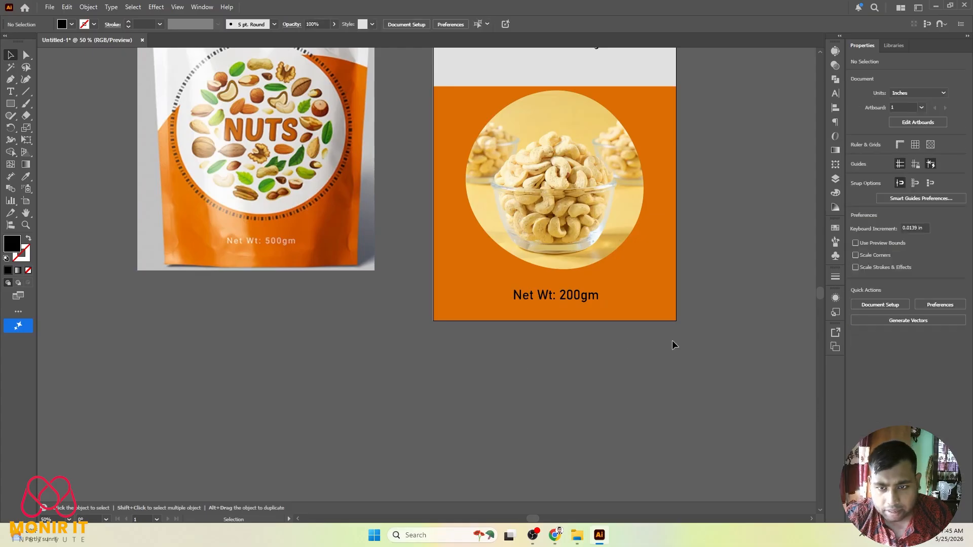
Re-centre the "Net Wt: 200gm" text horizontally on the orange rectangle
scroll(643, 327, up, 1)
click(555, 287)
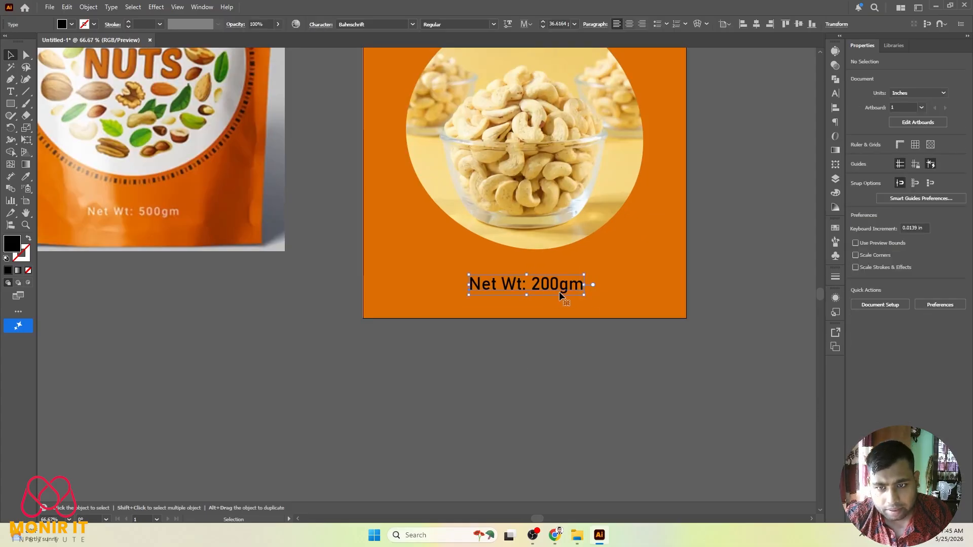
shift+click(619, 264)
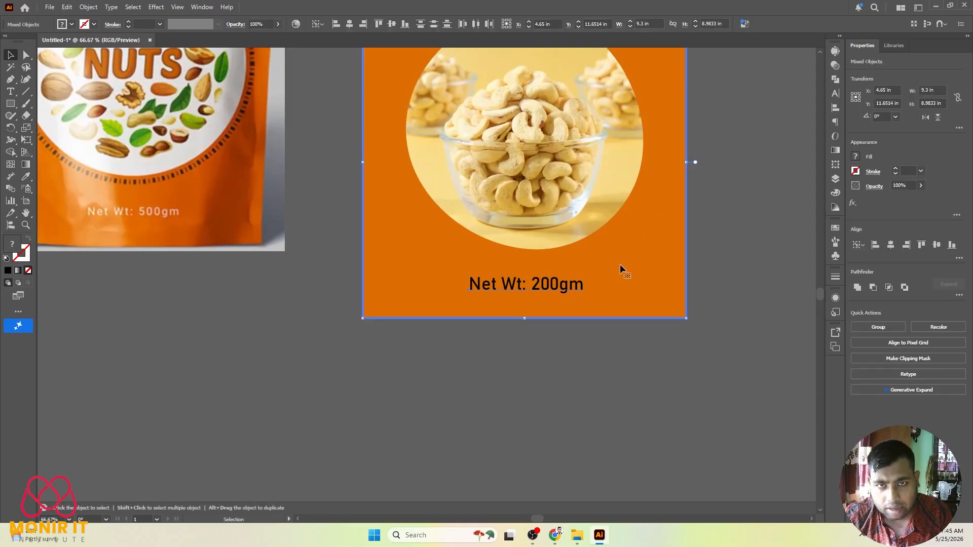
click(475, 24)
click(467, 377)
Convert the "LOGO HERE" text to outlines
scroll(421, 371, down, 4)
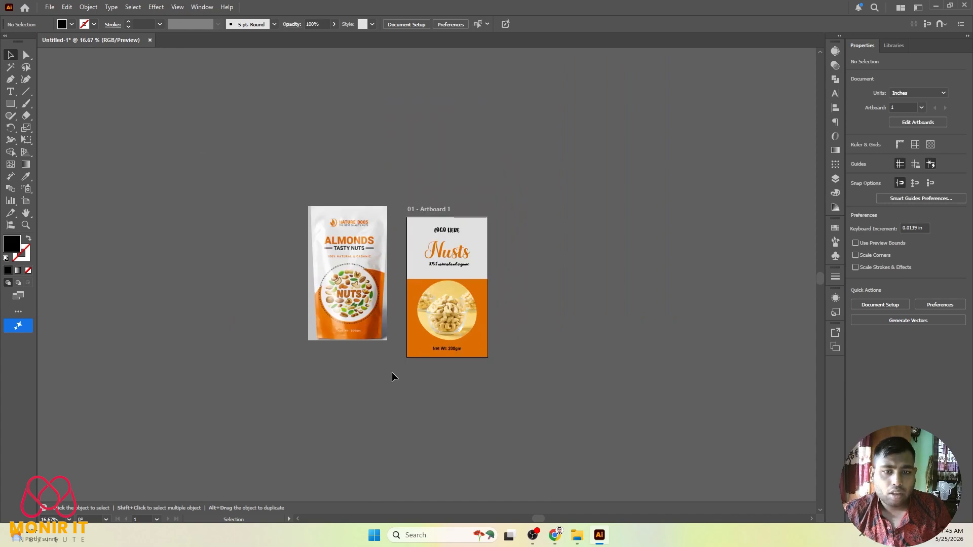
click(360, 333)
scroll(360, 333, up, 4)
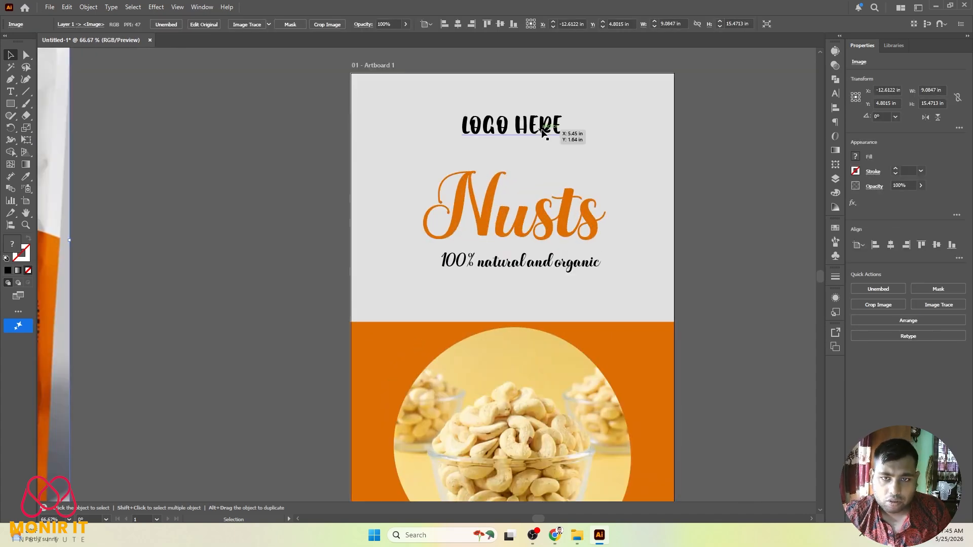
click(542, 131)
right_click(540, 131)
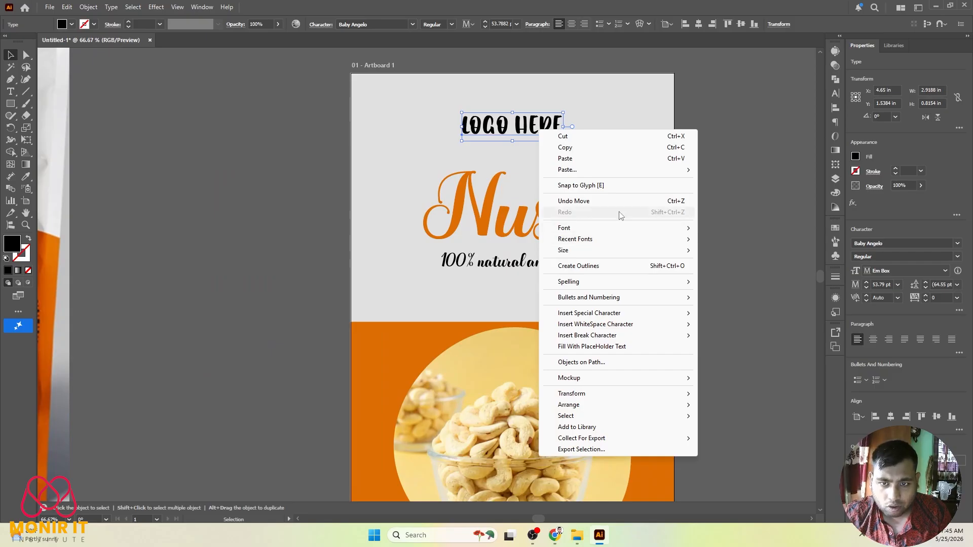
click(574, 265)
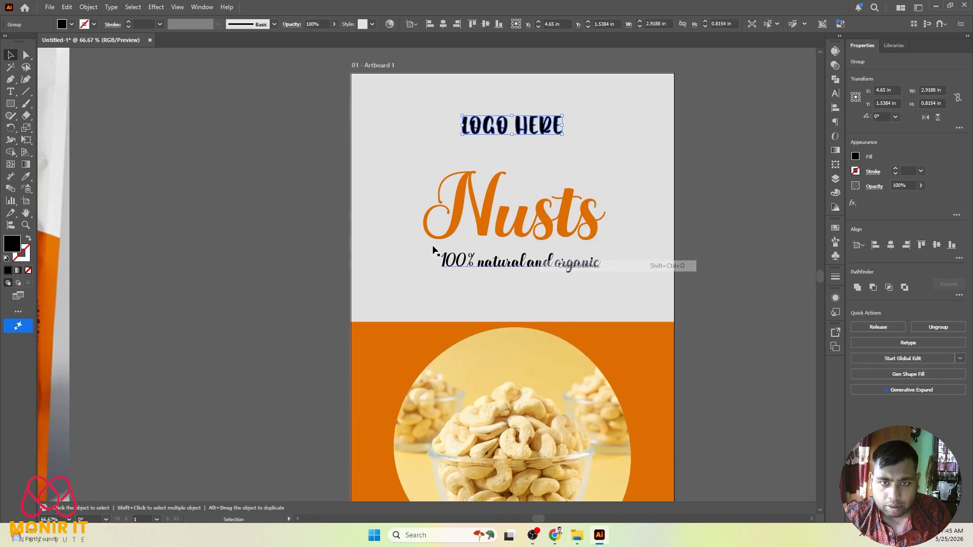
click(305, 204)
Draw a black rectangle about 3.15 by 0.73 in over the "LOGO HERE" lettering and fully round its corners into a pill
key(m)
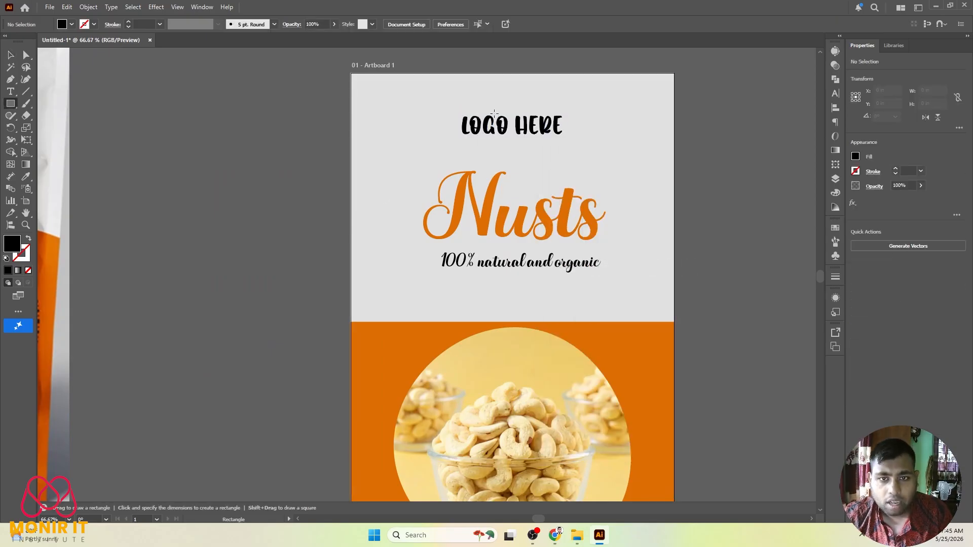
drag(458, 113, 567, 138)
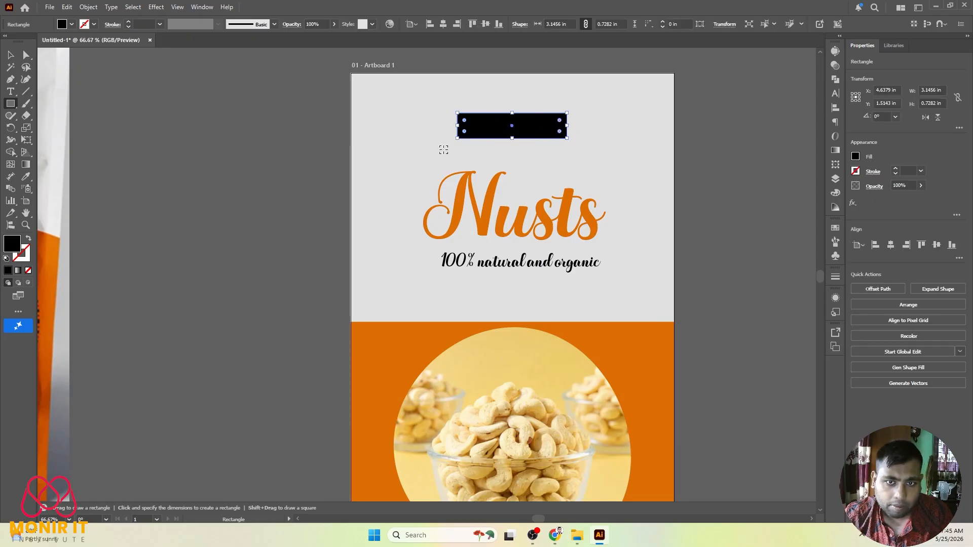
scroll(467, 129, up, 1)
drag(460, 110, 499, 116)
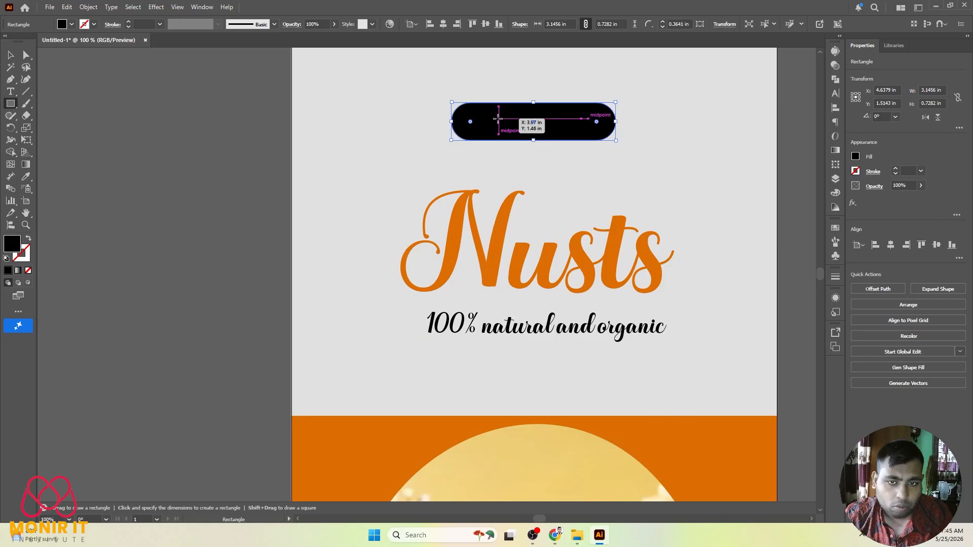
click(11, 55)
click(245, 148)
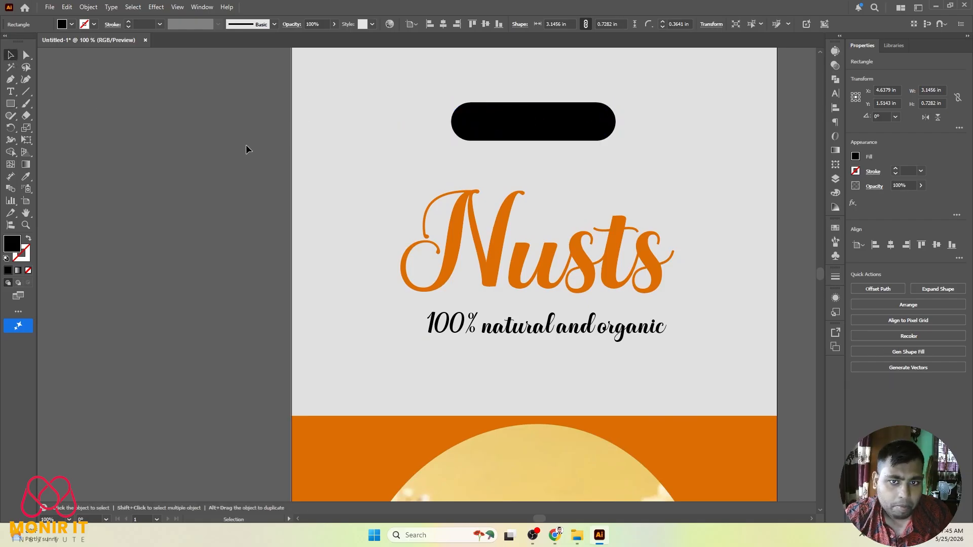
Send the black pill shape to the very back of the stacking order
click(500, 108)
right_click(500, 108)
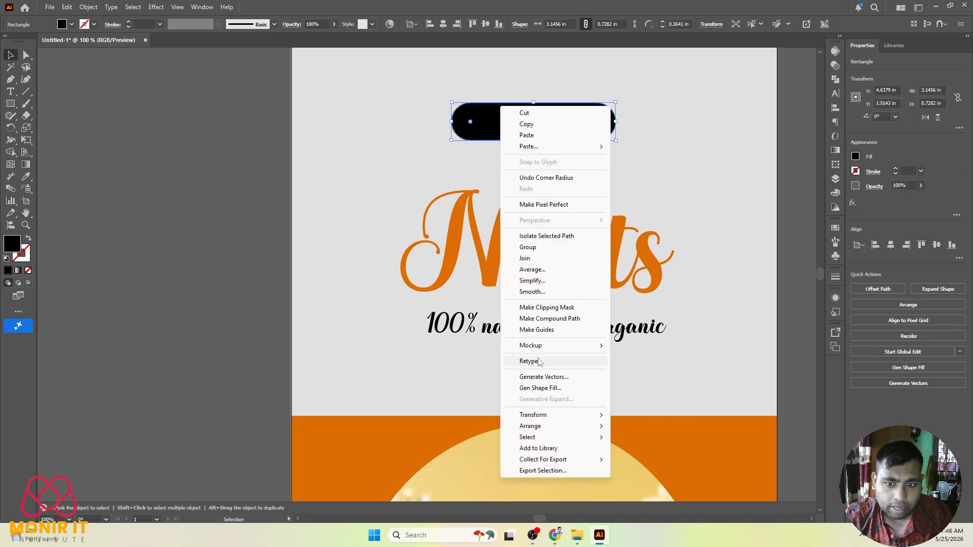
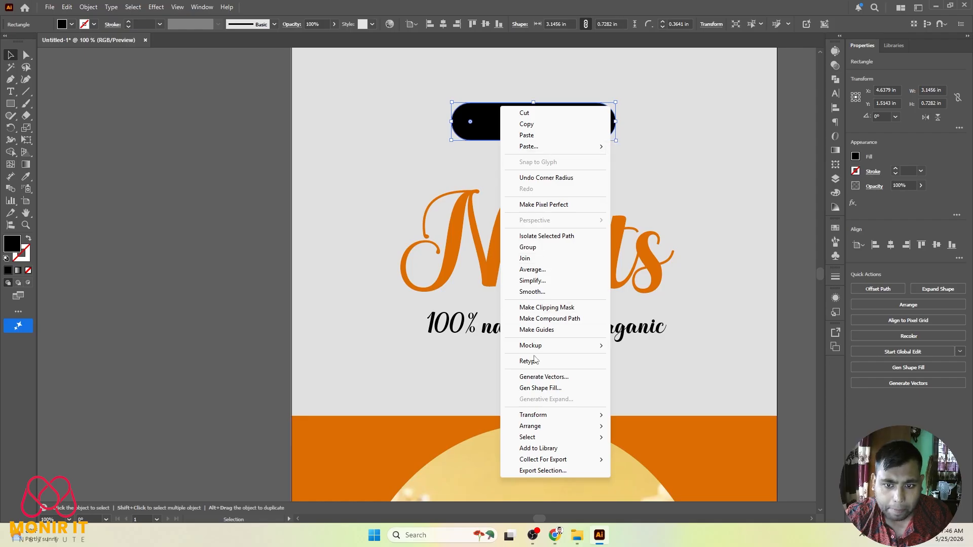
mouse_move(538, 426)
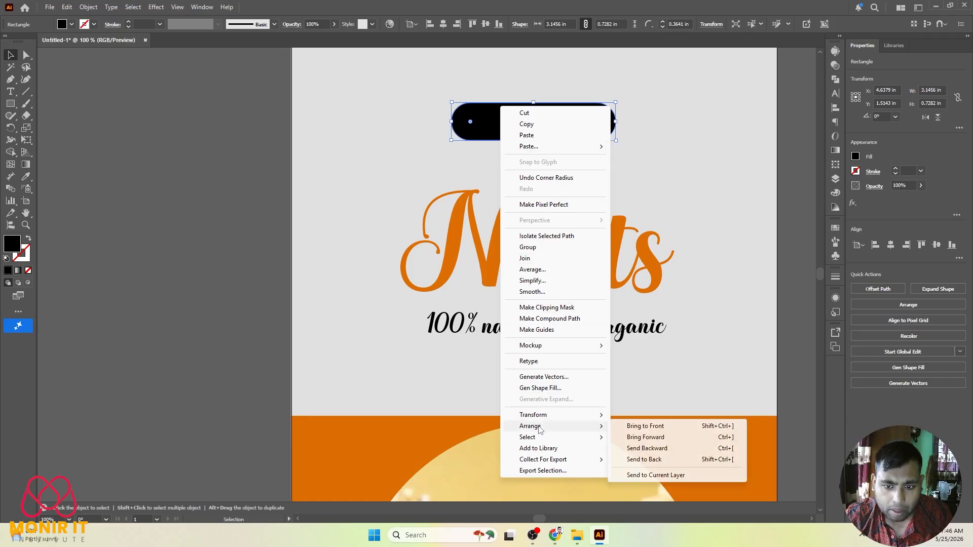
click(631, 460)
click(220, 136)
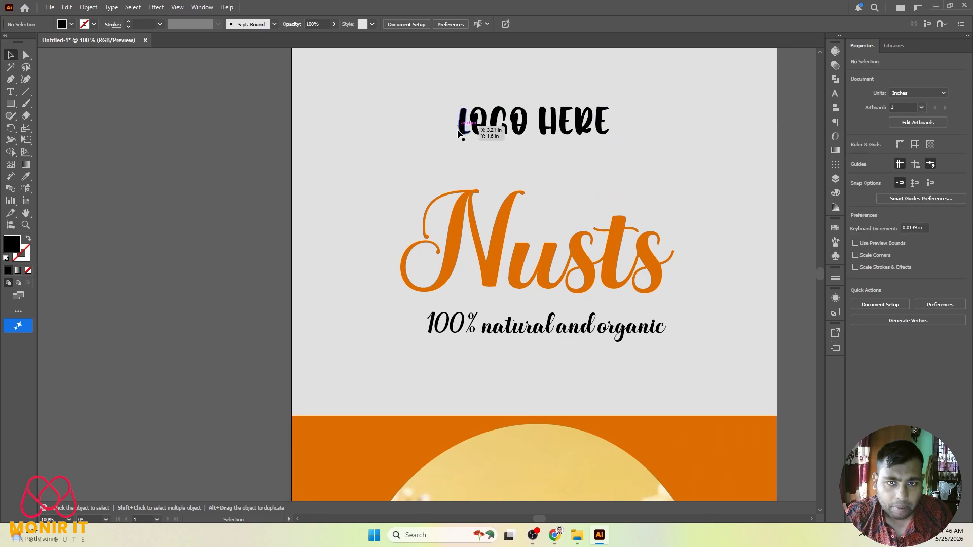
Send the light grey background to the back, behind the black pill, and select the outlined "LOGO HERE" lettering
right_click(414, 133)
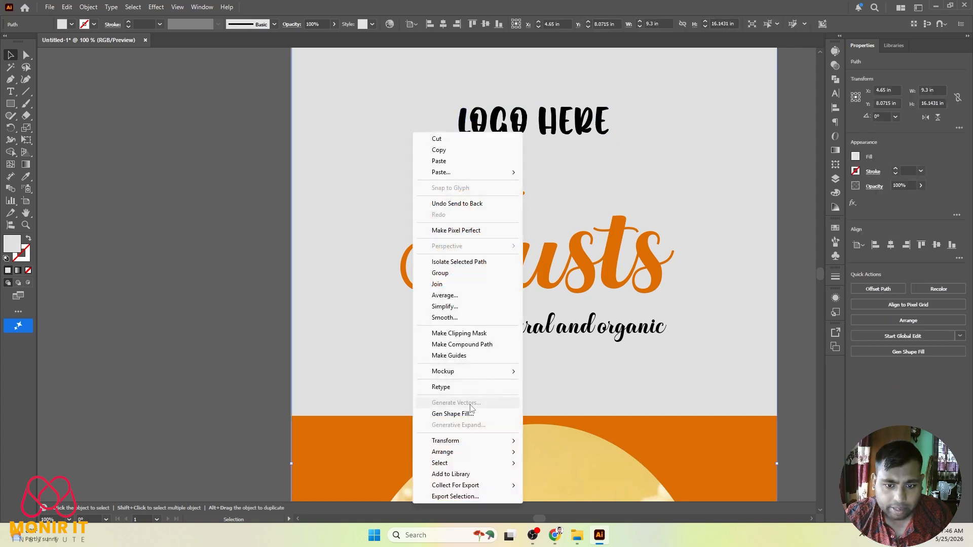
mouse_move(467, 452)
click(588, 486)
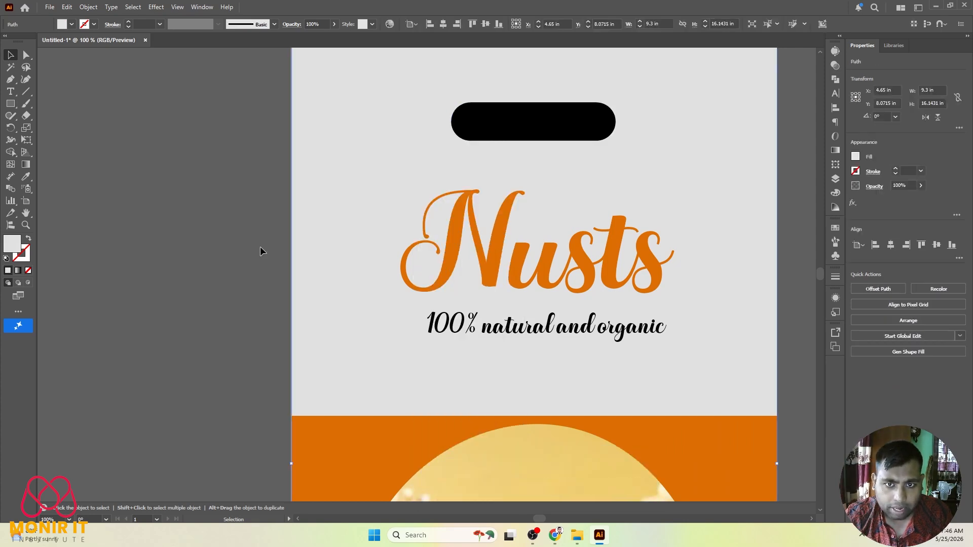
click(260, 250)
click(499, 116)
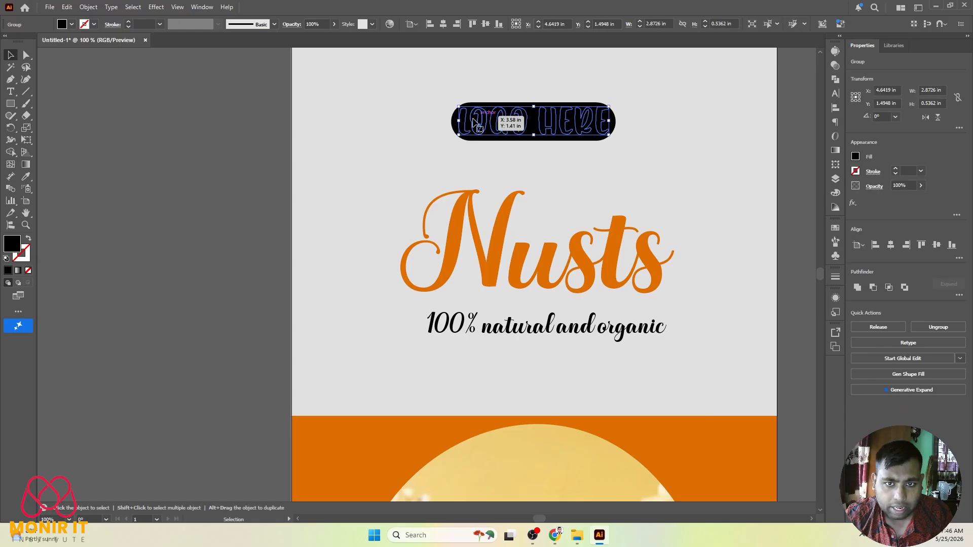
Bring the outlined "LOGO HERE" lettering to the front of the stacking order
click(238, 86)
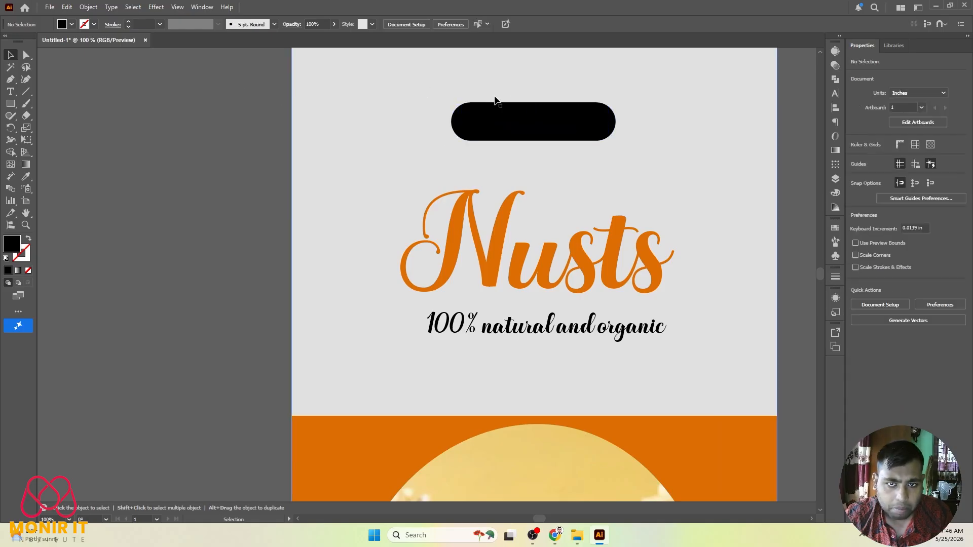
click(486, 117)
right_click(475, 114)
mouse_move(507, 373)
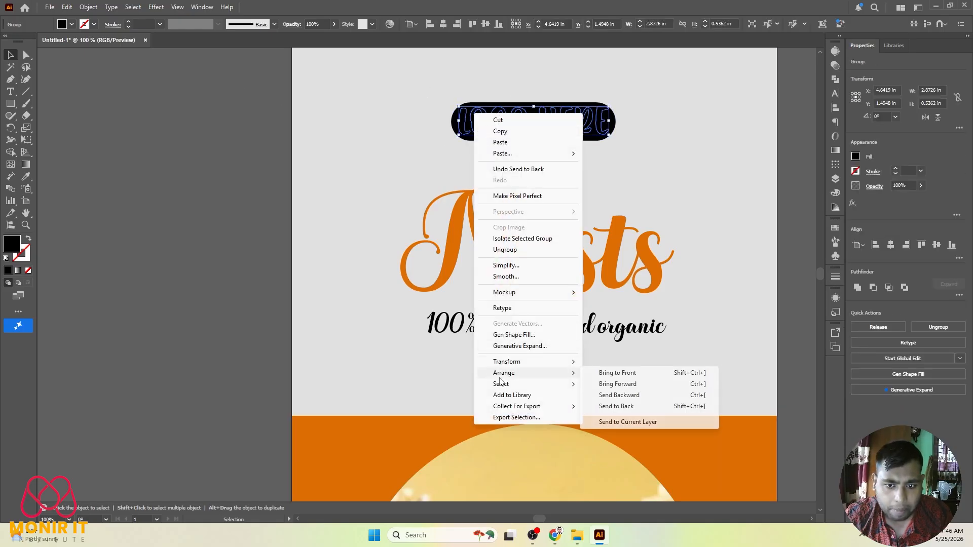
click(608, 372)
click(234, 111)
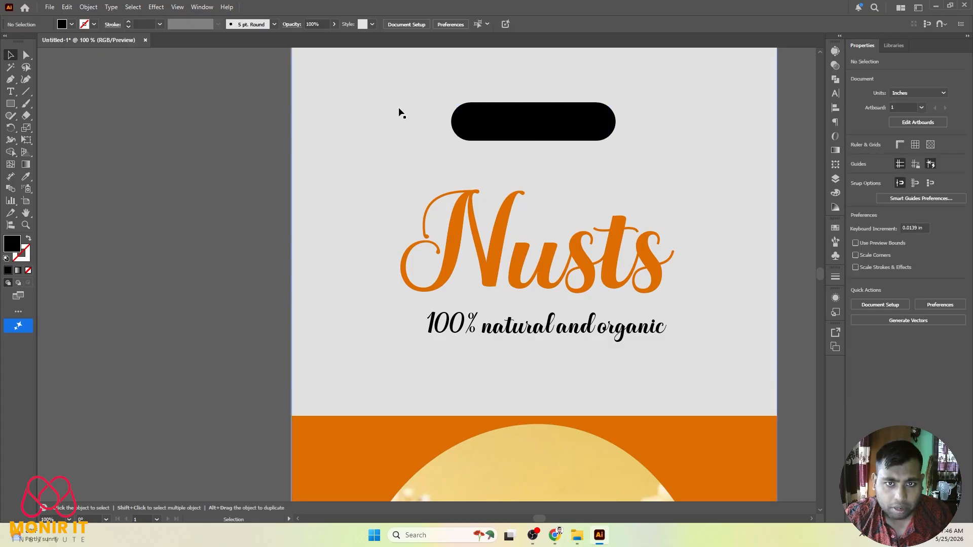
Remove the pill's fill and give it a black 3 pt stroke
click(481, 125)
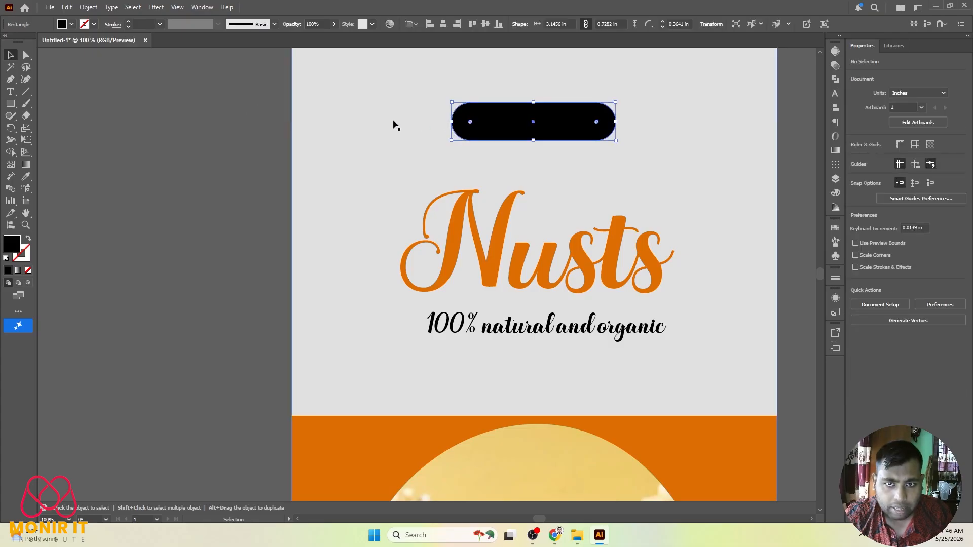
click(71, 24)
click(6, 97)
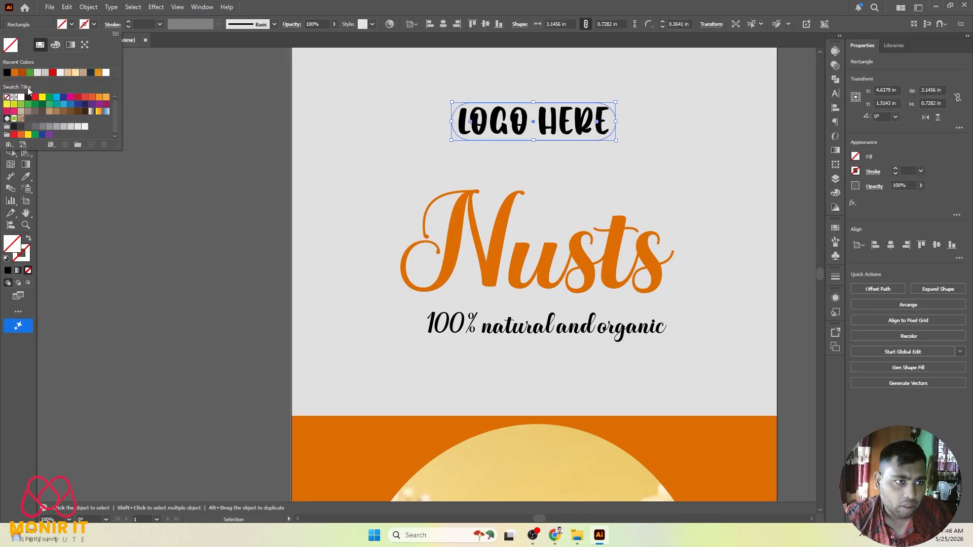
click(89, 27)
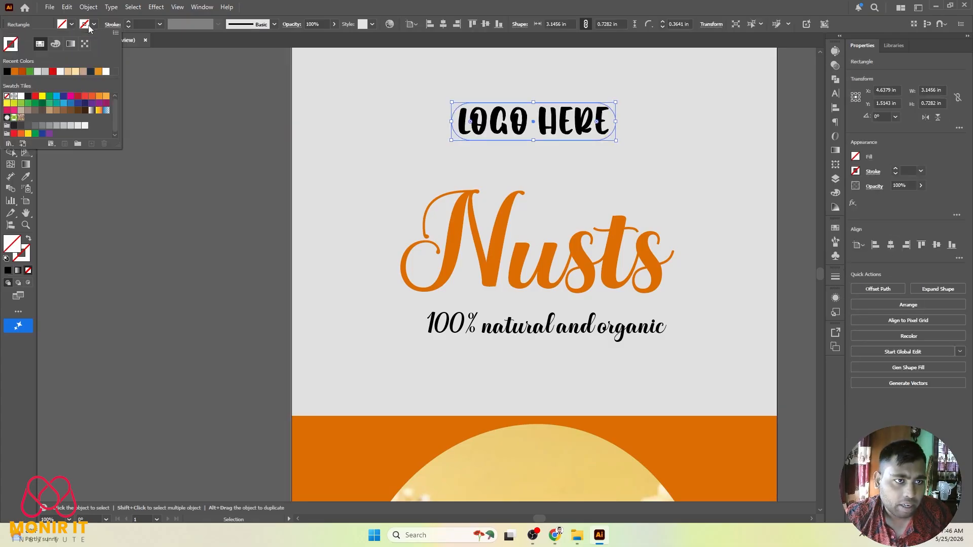
click(7, 71)
click(140, 24)
scroll(140, 25, up, 2)
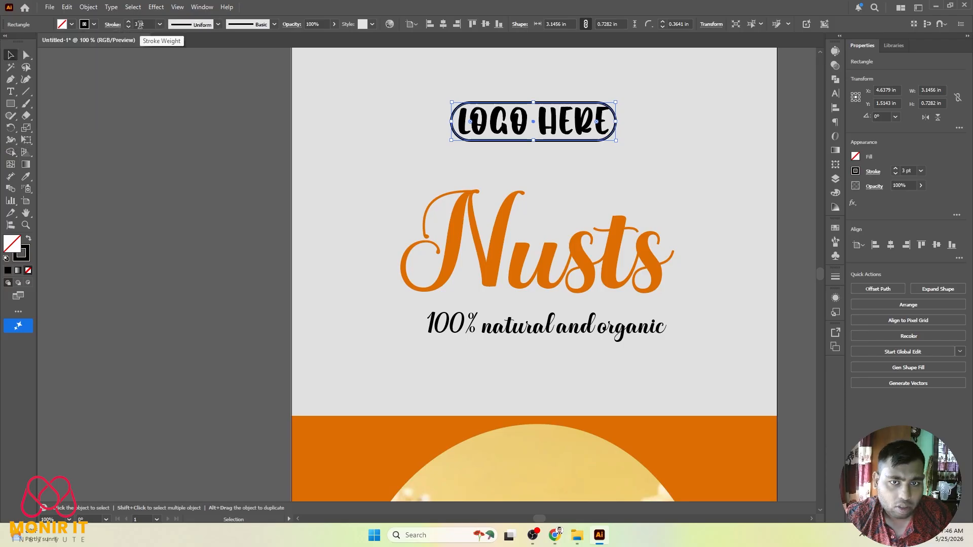
click(147, 125)
Scale the "LOGO HERE" lettering down proportionally from its centre to about 2.28 by 0.43 in inside the pill outline
scroll(558, 121, up, 3)
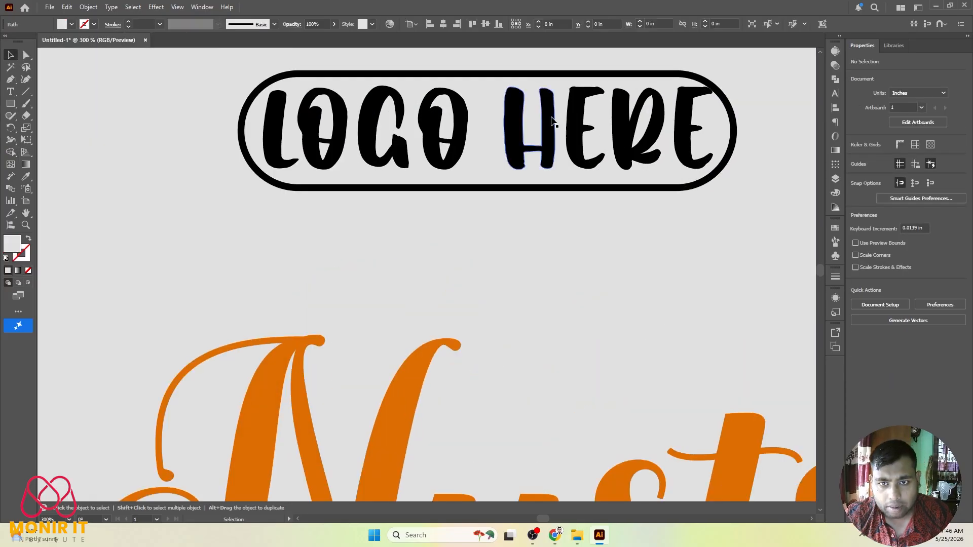
click(709, 129)
drag(712, 128, 667, 129)
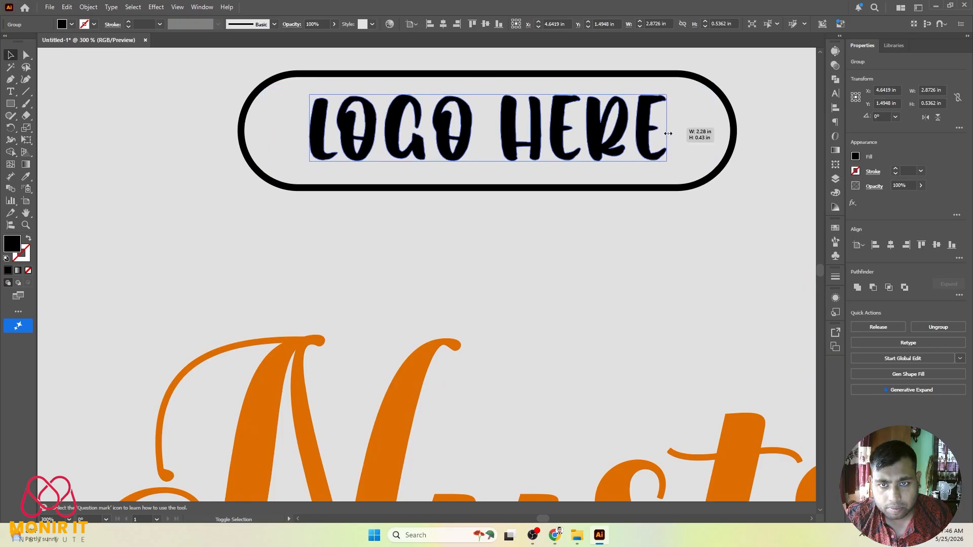
scroll(575, 105, down, 3)
scroll(575, 105, up, 2)
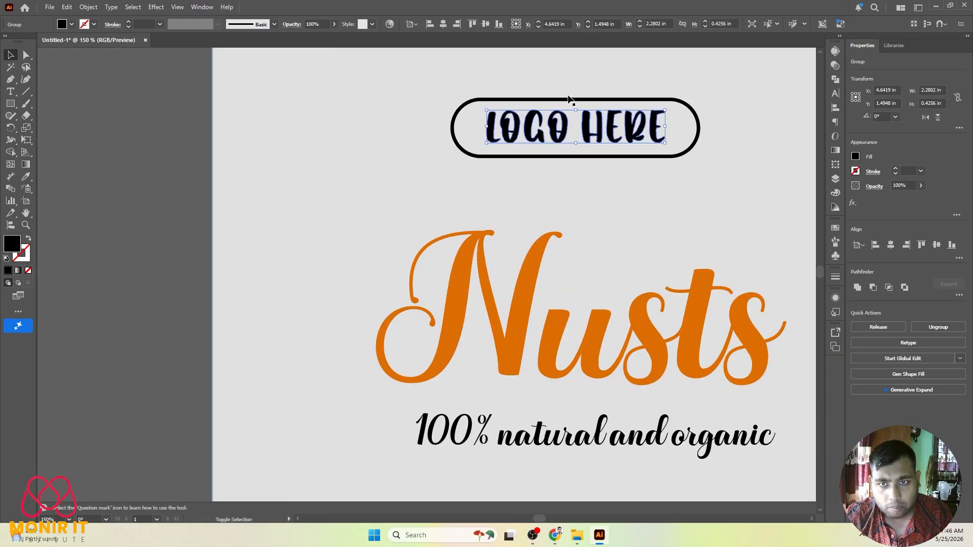
Align the pill outline and the "LOGO HERE" lettering to a common centre
shift+click(563, 98)
scroll(563, 101, down, 3)
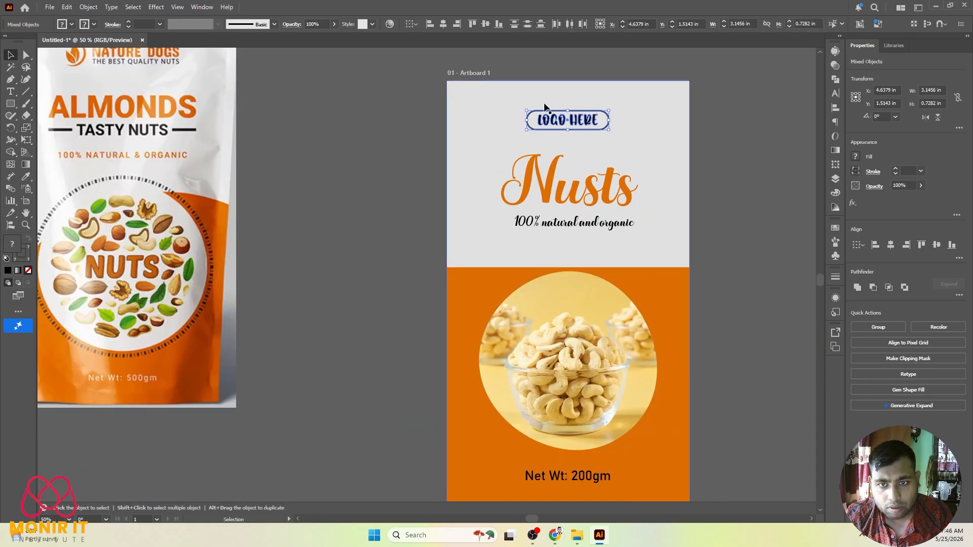
click(541, 27)
click(724, 154)
Scale the "LOGO HERE" lettering down slightly from its centre to about 2.23 by 0.42 in
scroll(665, 174, up, 3)
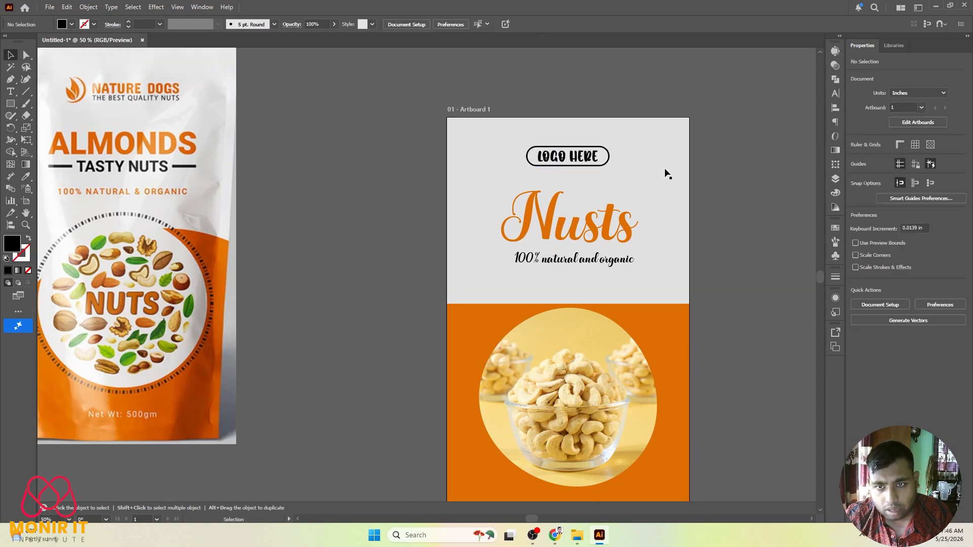
click(615, 151)
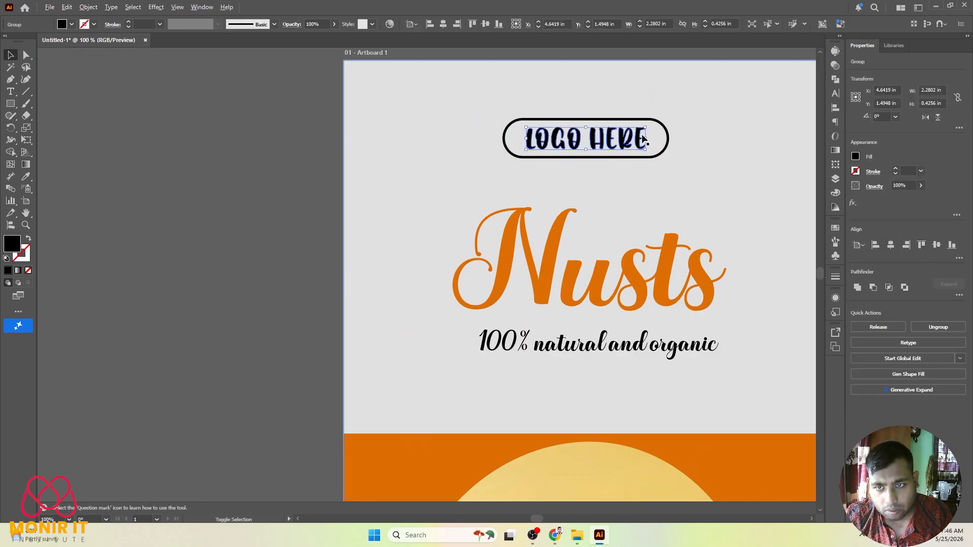
drag(646, 139, 645, 140)
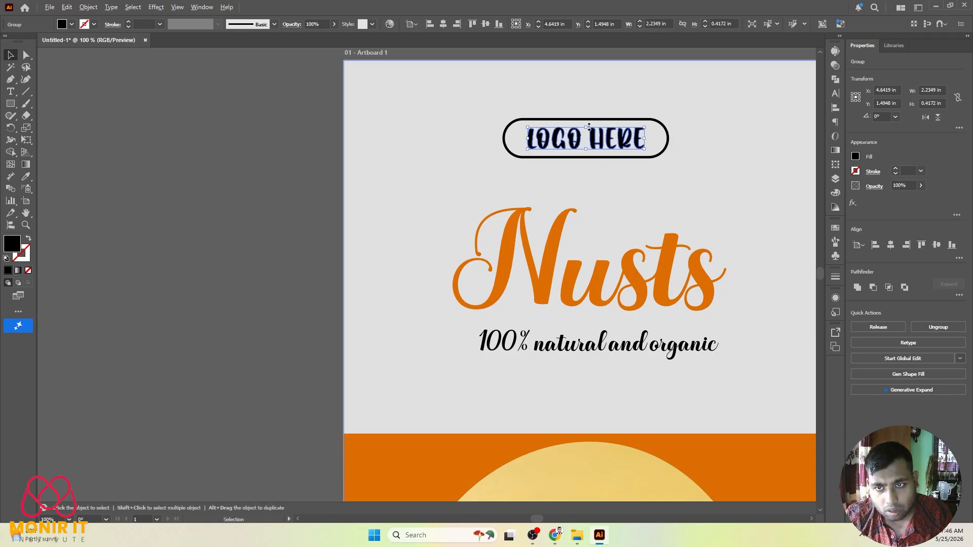
Expand the fill and stroke of the pill outline around the logo lettering
scroll(588, 126, down, 4)
scroll(632, 139, up, 3)
click(521, 127)
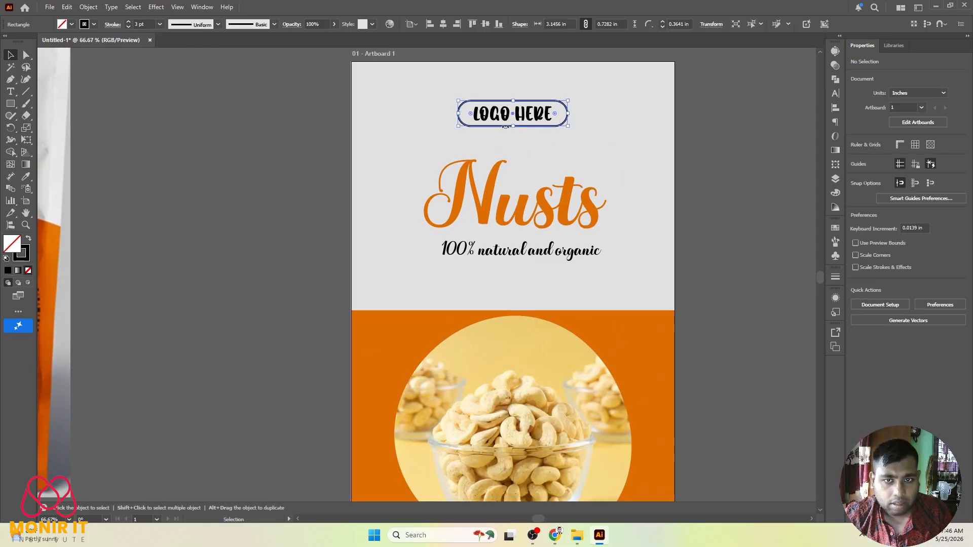
click(89, 7)
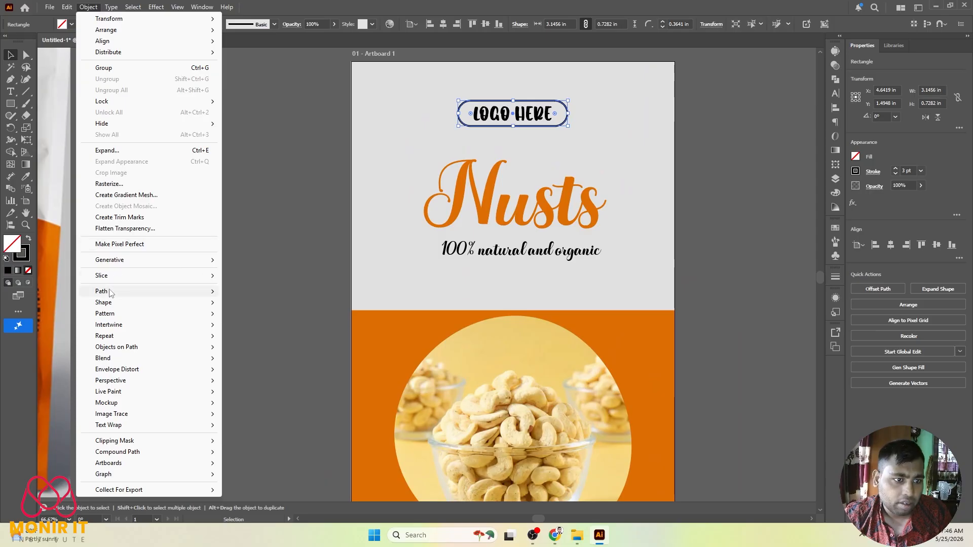
click(107, 150)
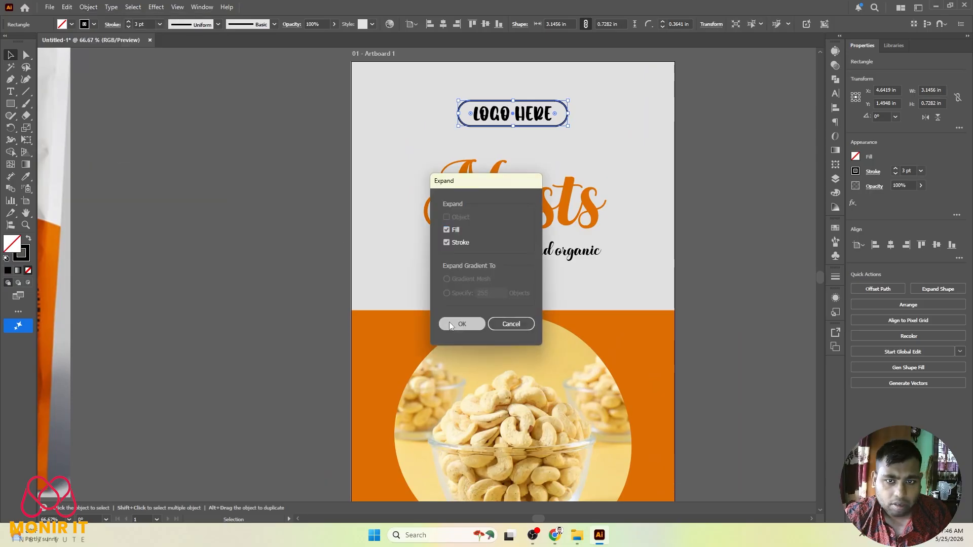
click(450, 325)
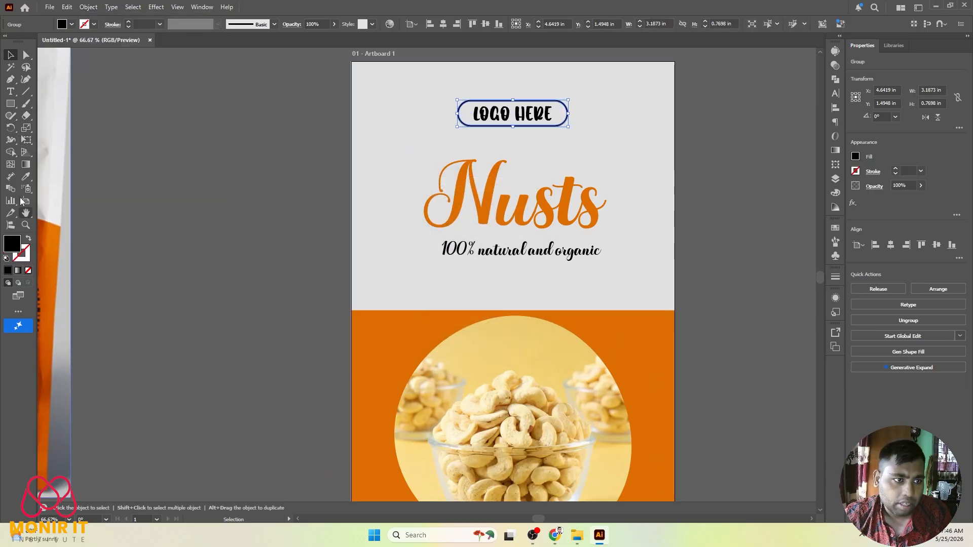
Recolour the expanded pill outline with the Eyedropper, sampling the pouch's orange lower background
click(26, 176)
click(420, 319)
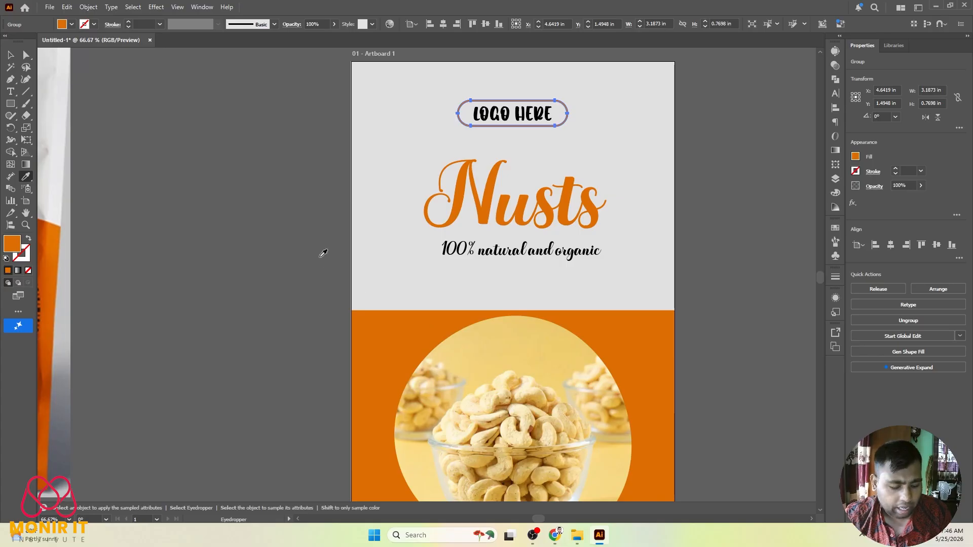
key(v)
click(276, 165)
Reduce the "LOGO HERE" lettering a little more from its centre to leave wider margins inside the orange pill outline
scroll(518, 125, up, 3)
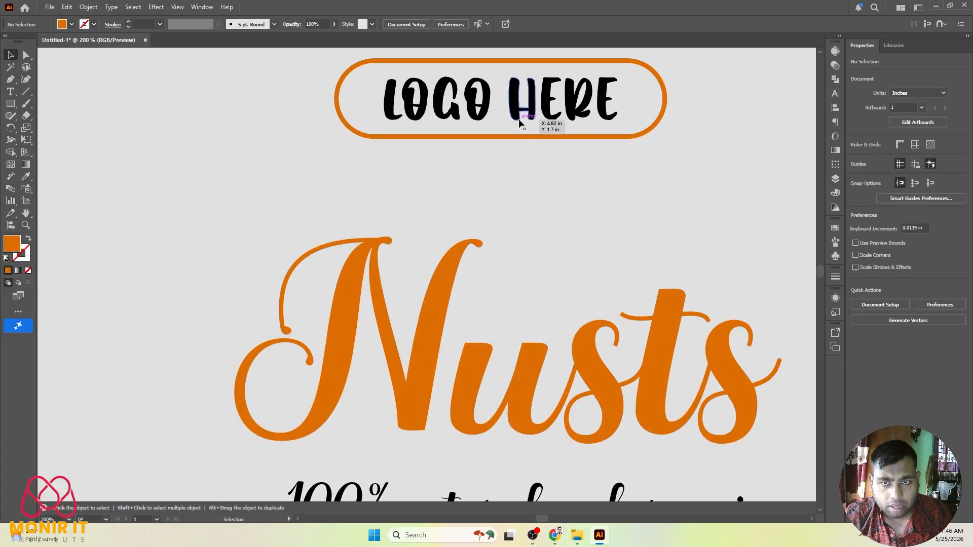
click(606, 104)
drag(617, 98, 608, 99)
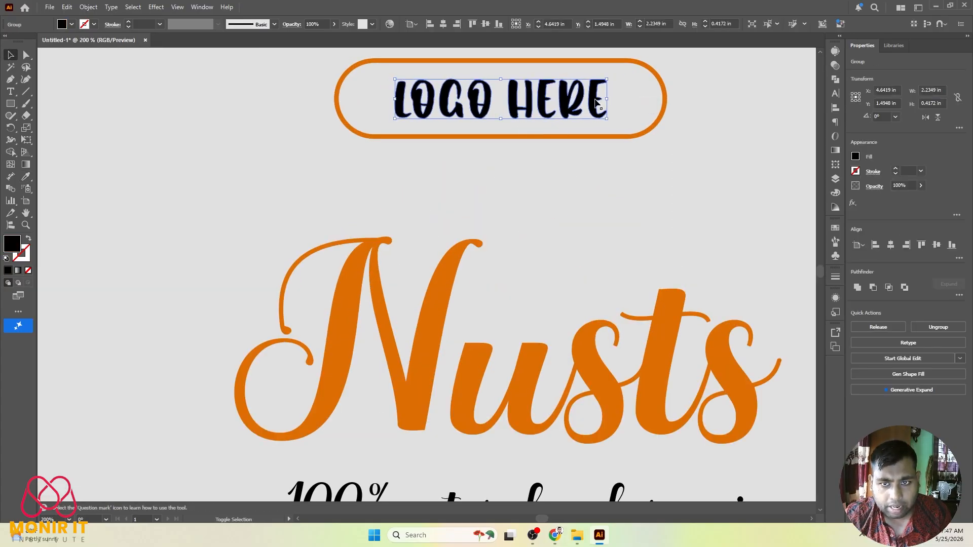
scroll(569, 110, down, 4)
click(778, 185)
Delete the almond pouch reference photo beside the artboard
scroll(777, 184, down, 1)
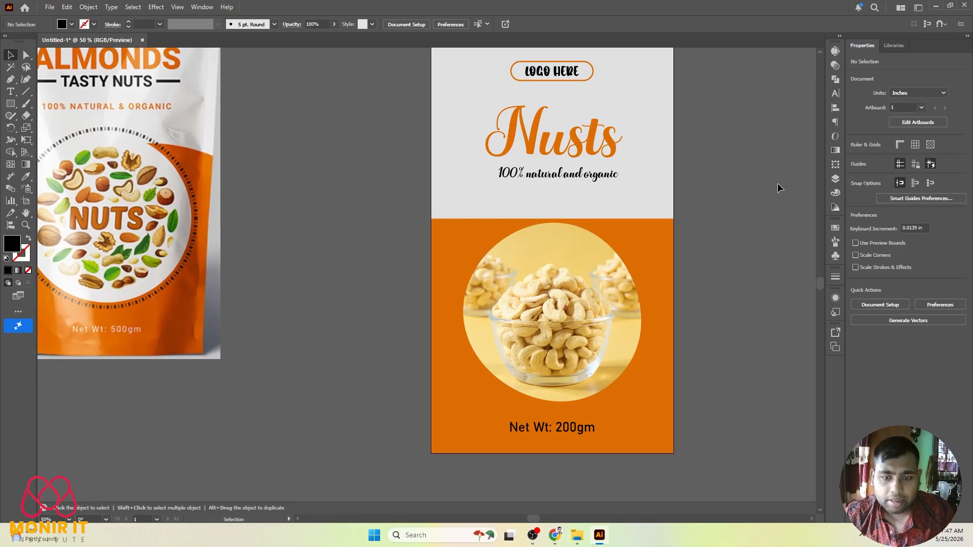
scroll(778, 188, down, 1)
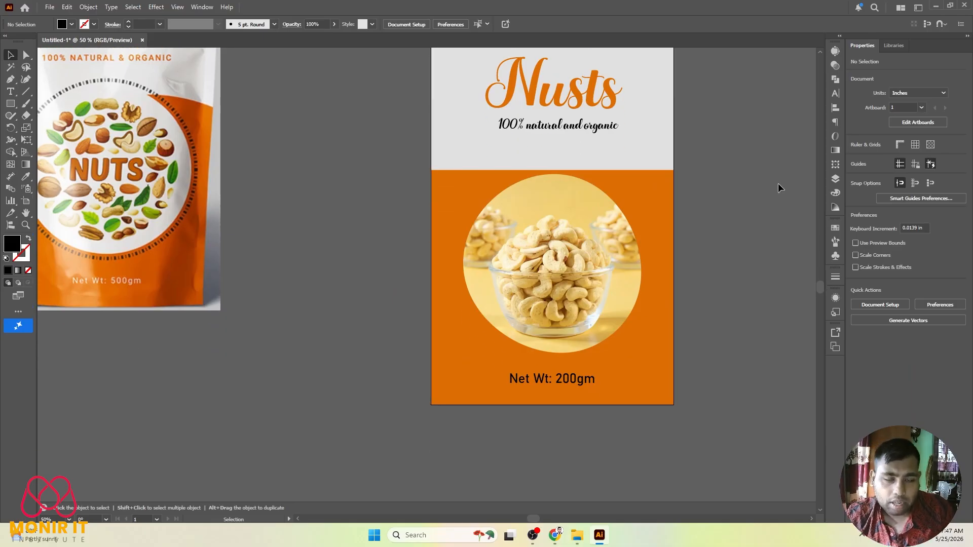
scroll(778, 187, up, 3)
scroll(468, 111, down, 2)
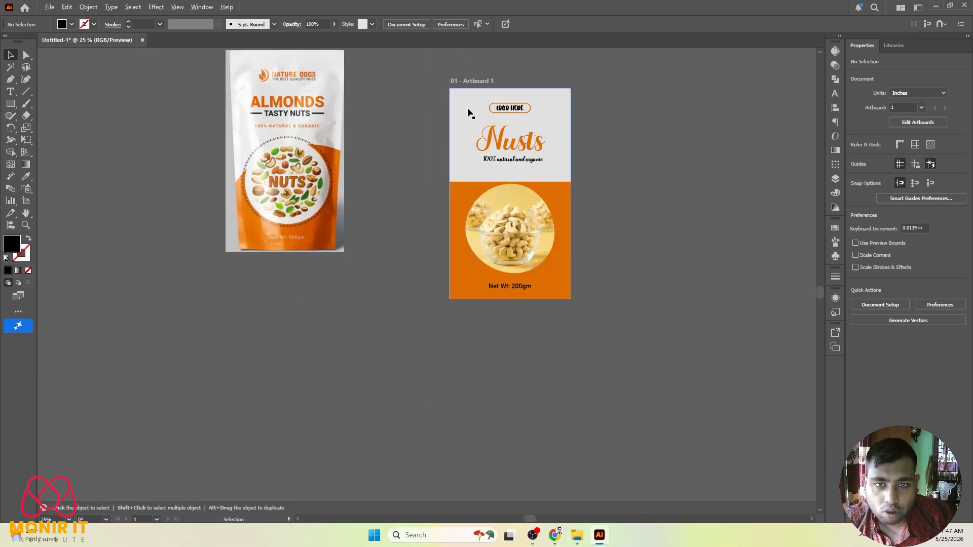
drag(334, 126, 285, 174)
key(Delete)
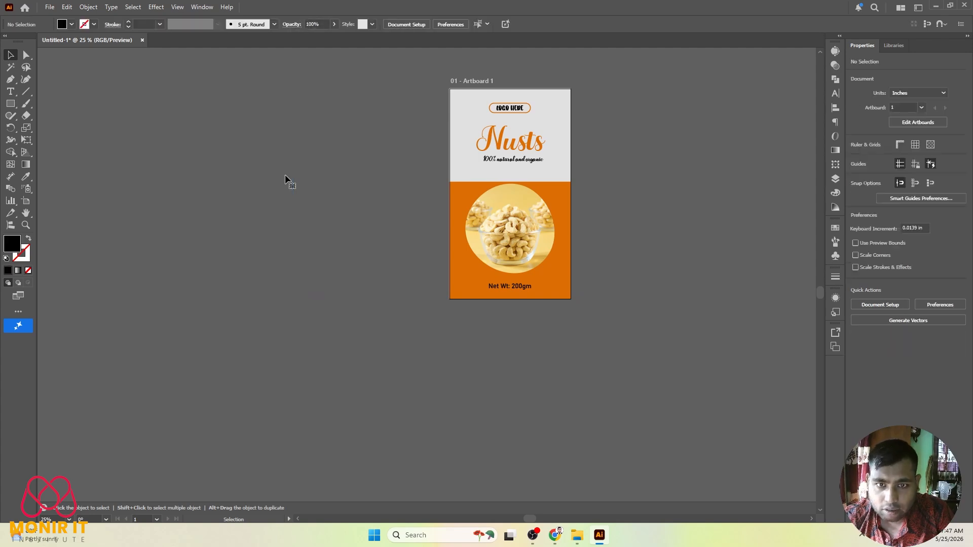
Select everything to locate stray objects, and delete the leftover red-stroked path far outside the artboard
key(ctrl+a)
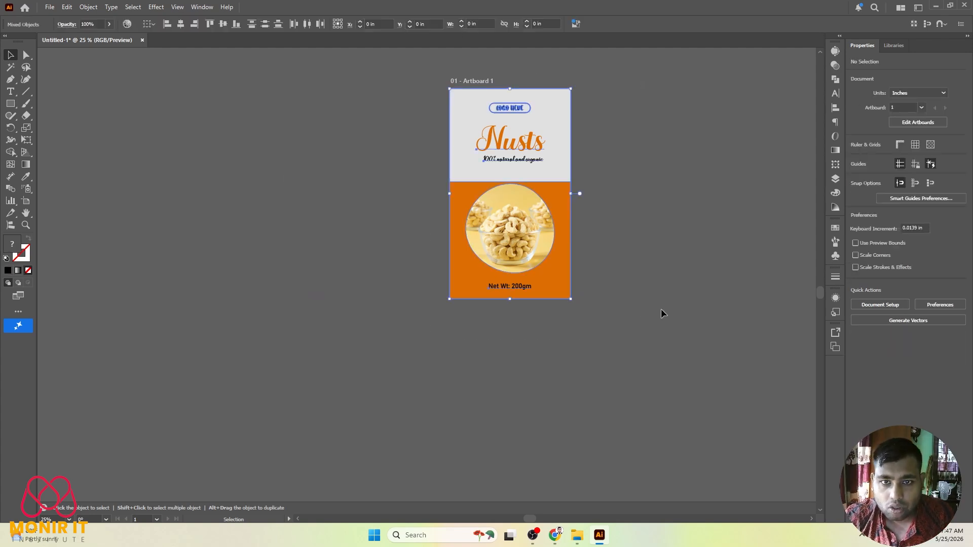
scroll(376, 212, down, 1)
scroll(376, 212, down, 3)
click(500, 188)
key(ctrl+a)
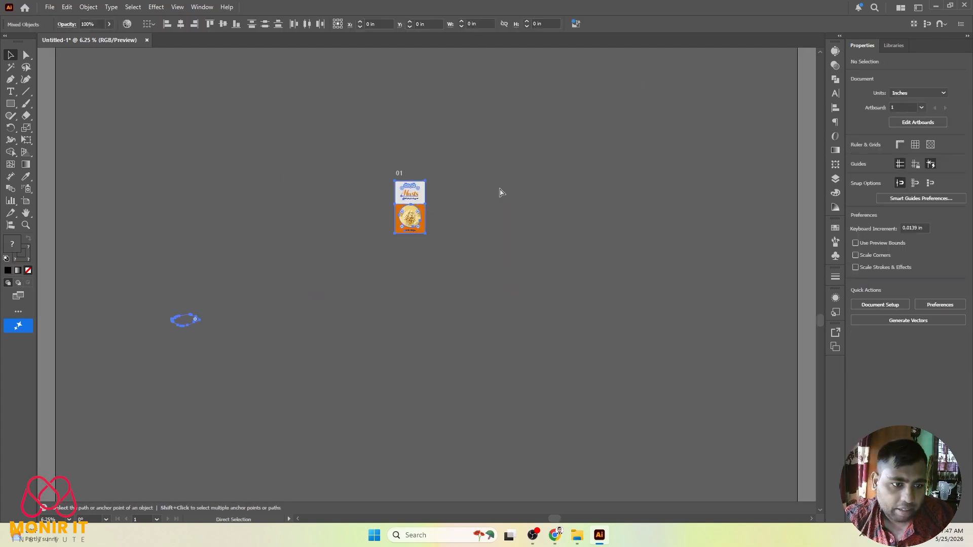
drag(161, 257, 207, 354)
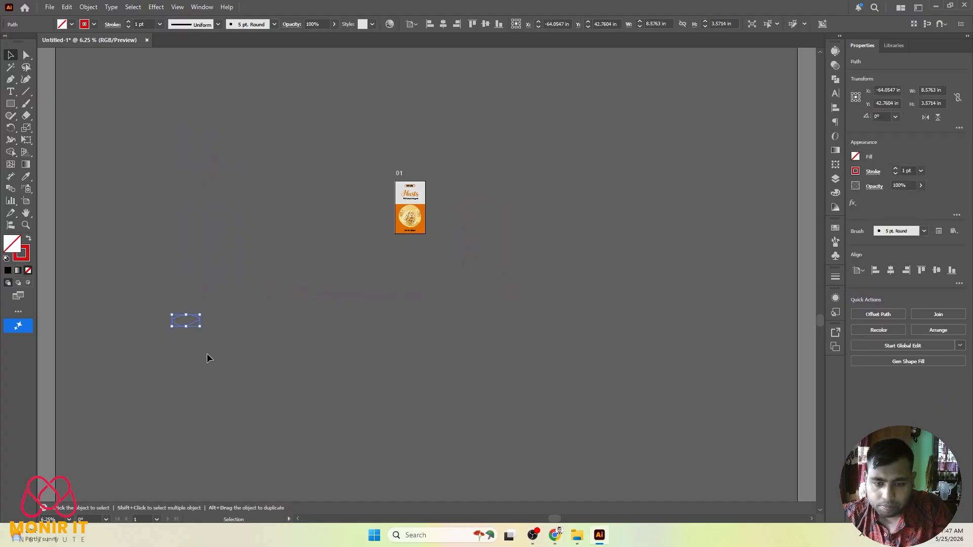
key(Delete)
key(ctrl+0)
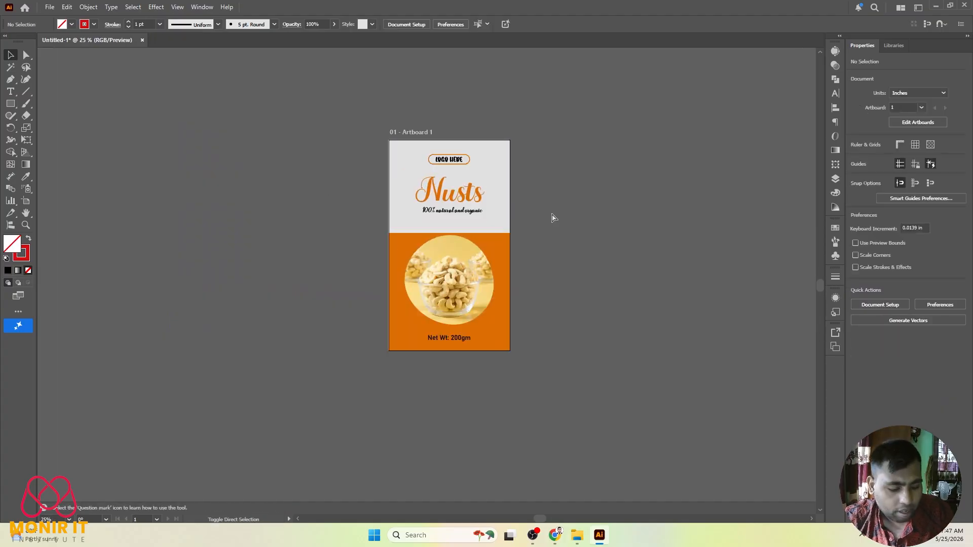
Export the pouch artboard to the Desktop as a JPEG named "Pouch", with Use Artboards set to All
click(50, 7)
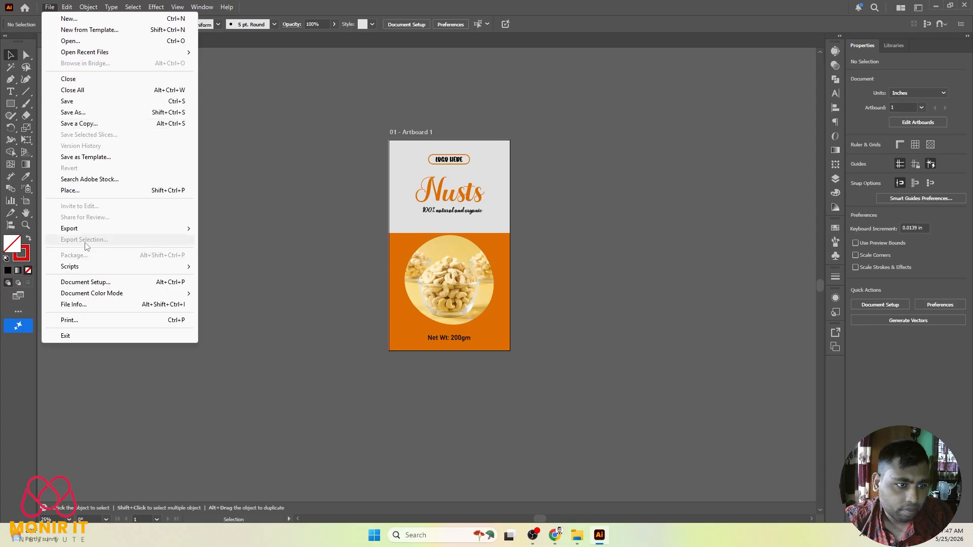
mouse_move(83, 232)
click(229, 240)
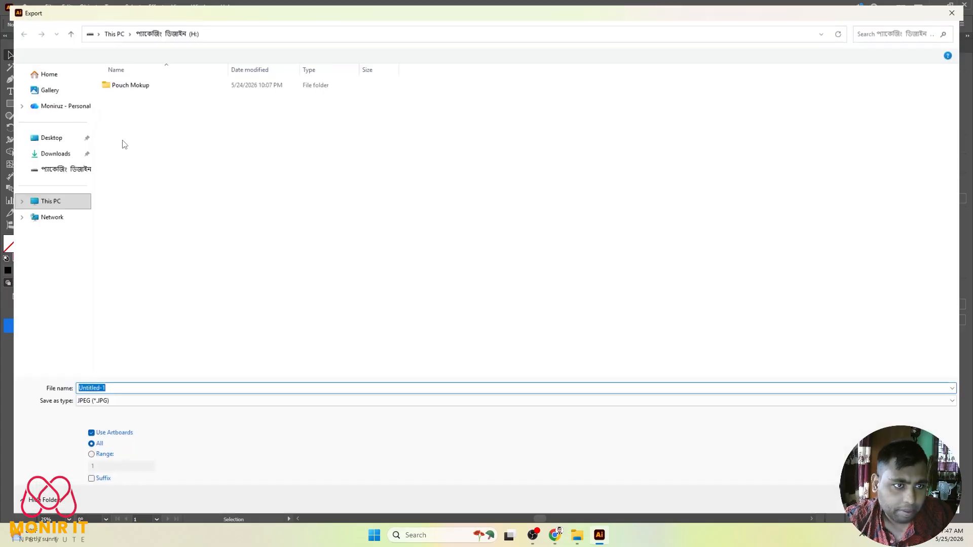
click(45, 135)
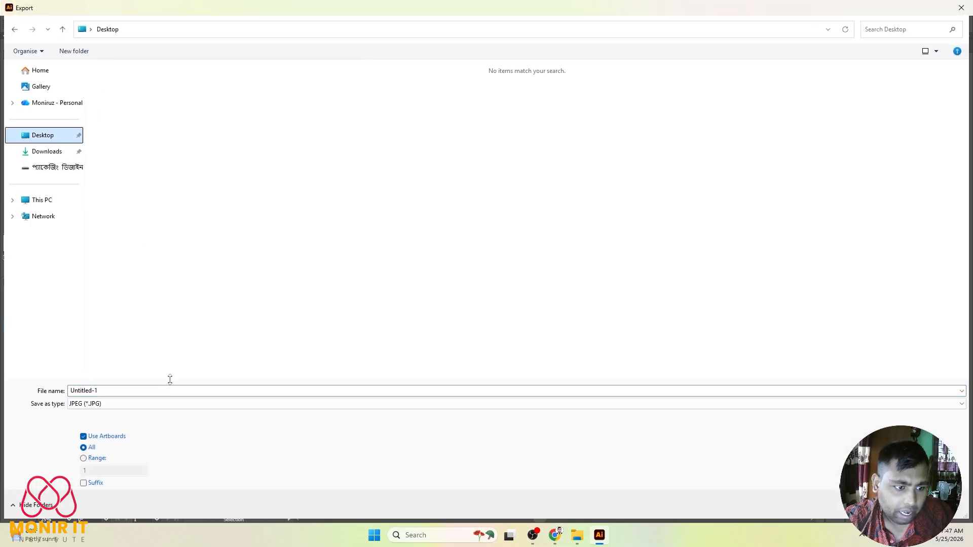
double_click(112, 390)
text(Pouch)
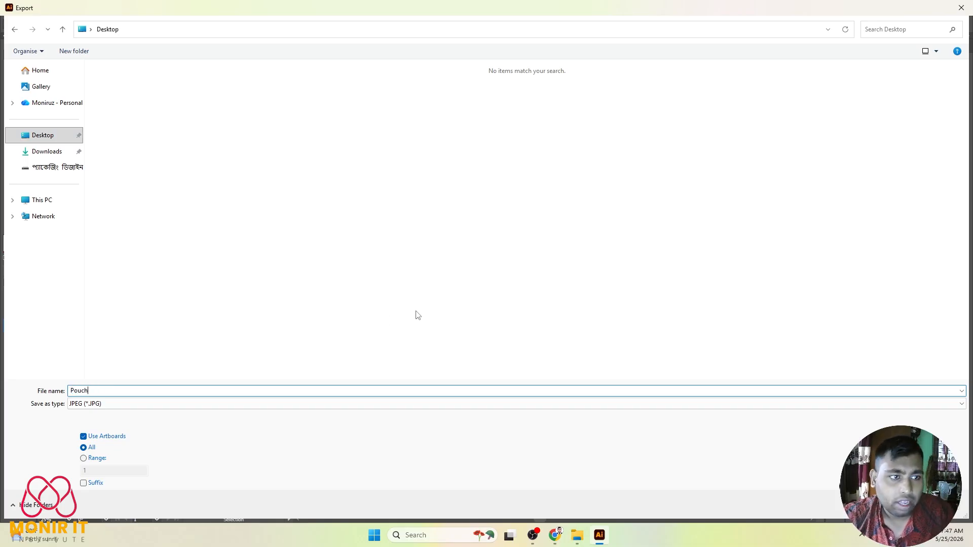
key(Return)
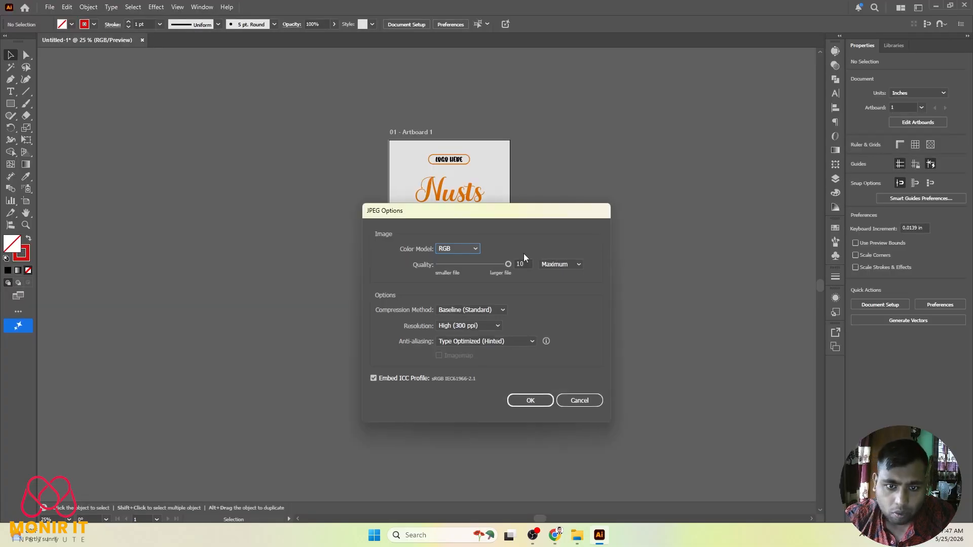
Finish the JPEG export with the RGB color model, Maximum quality 10 and High (300 ppi) resolution
click(471, 249)
click(471, 259)
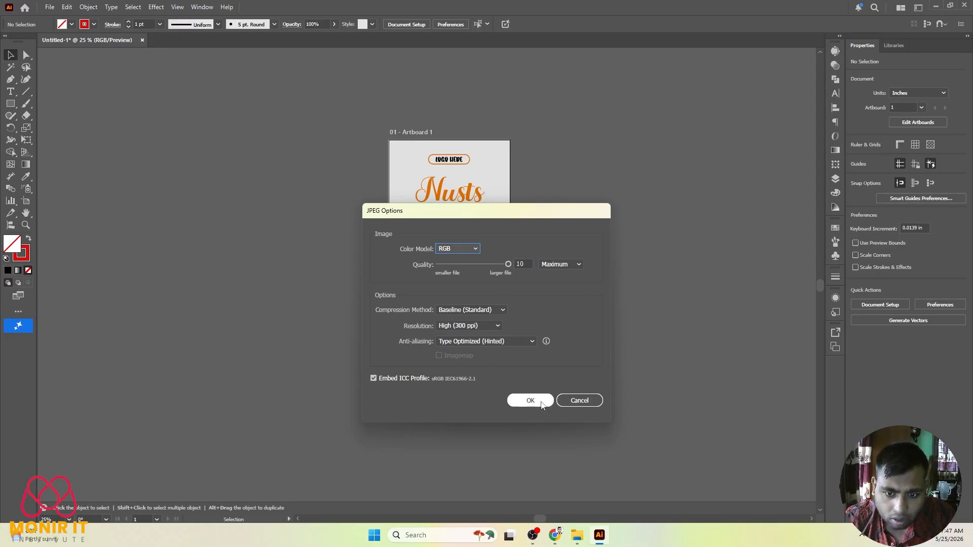
click(531, 401)
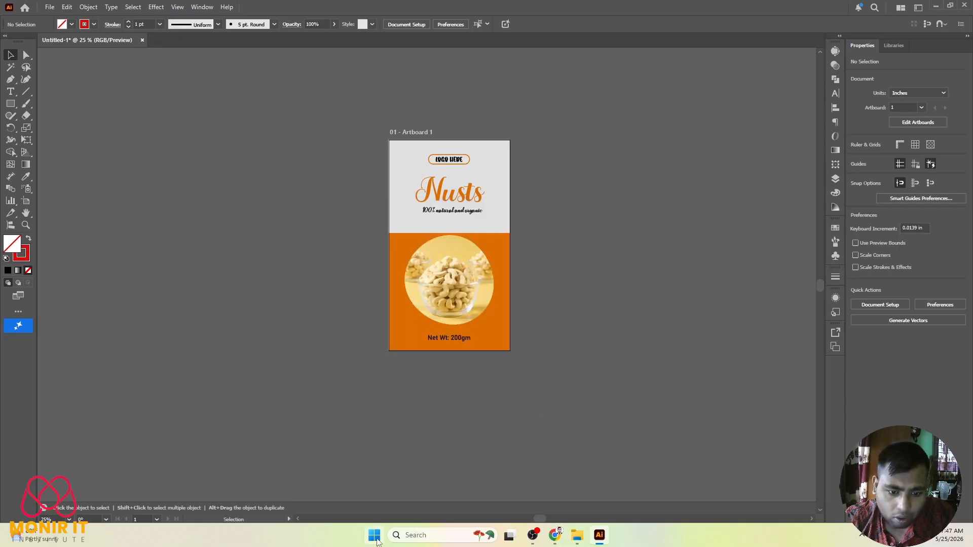
Switch to File Explorer and open the exported Pouch image on the Desktop to check it
click(376, 537)
click(311, 184)
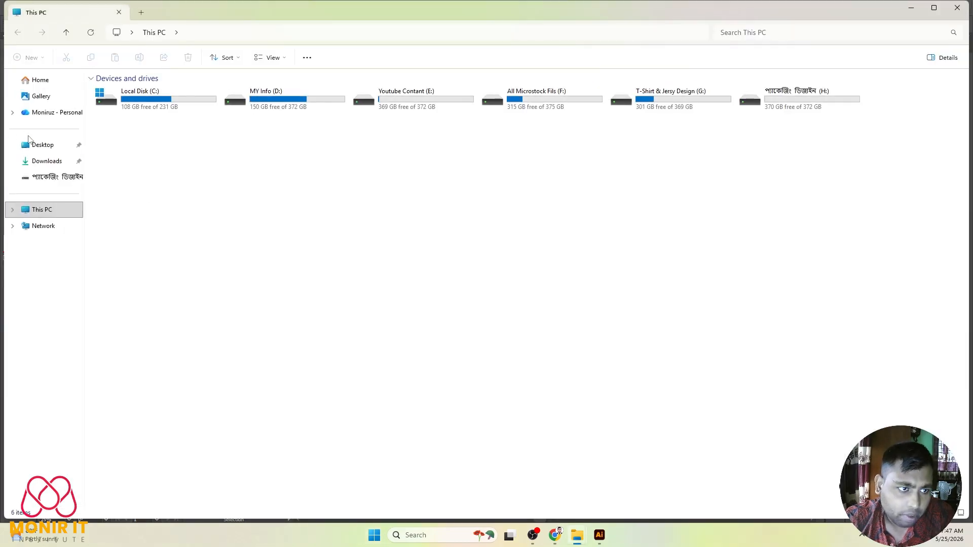
click(42, 145)
double_click(121, 101)
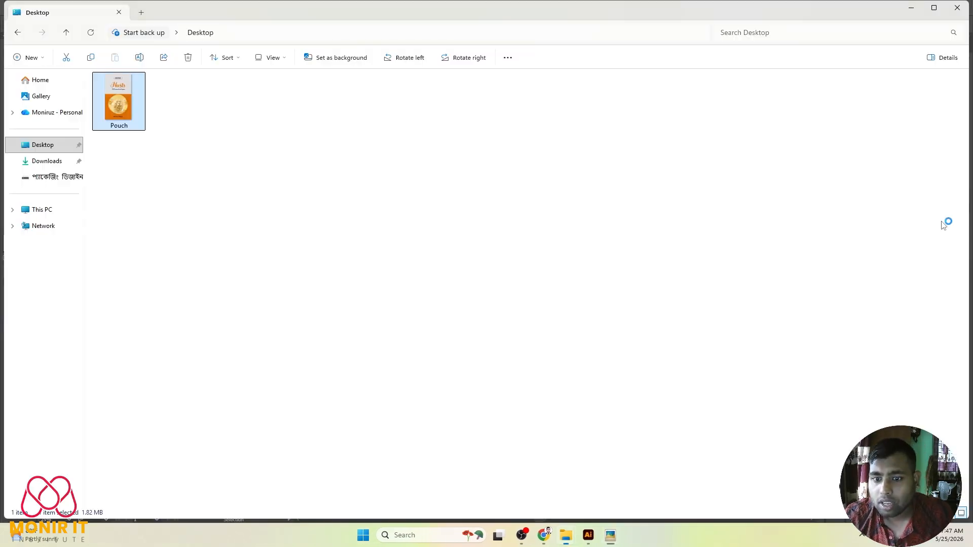
Open the Simple_Doypack_Mockup PSD in Photoshop from the Pouch Mokup folder on drive H:
click(377, 537)
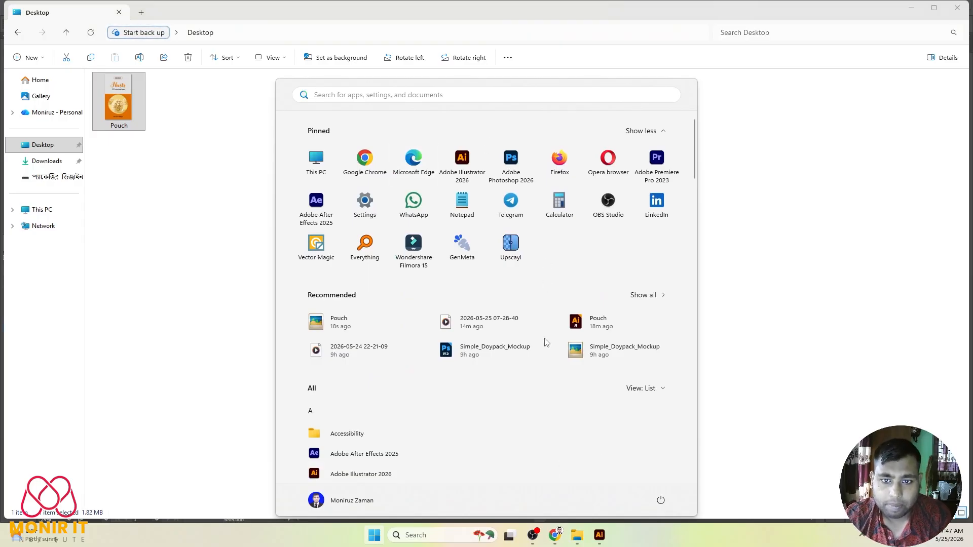
mouse_move(577, 535)
click(560, 473)
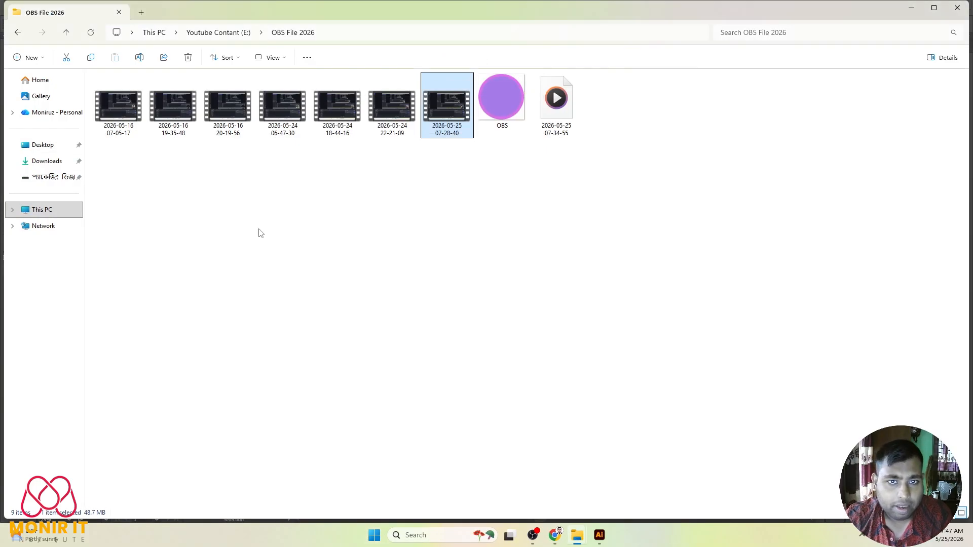
click(44, 212)
double_click(745, 104)
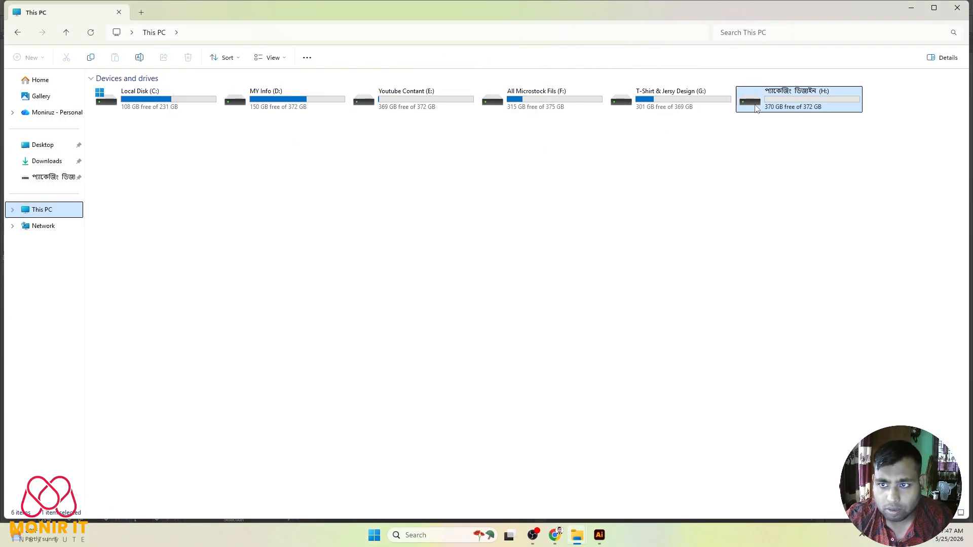
double_click(115, 109)
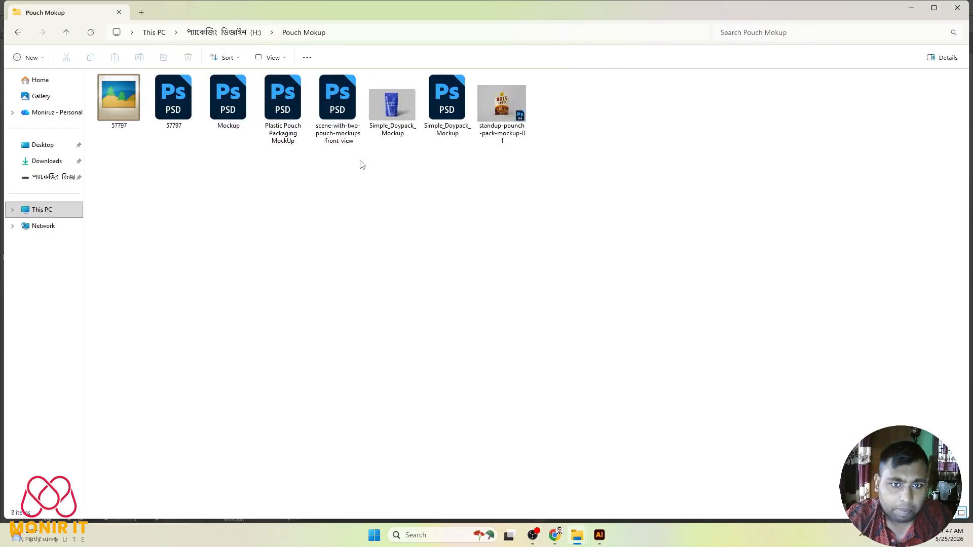
click(449, 101)
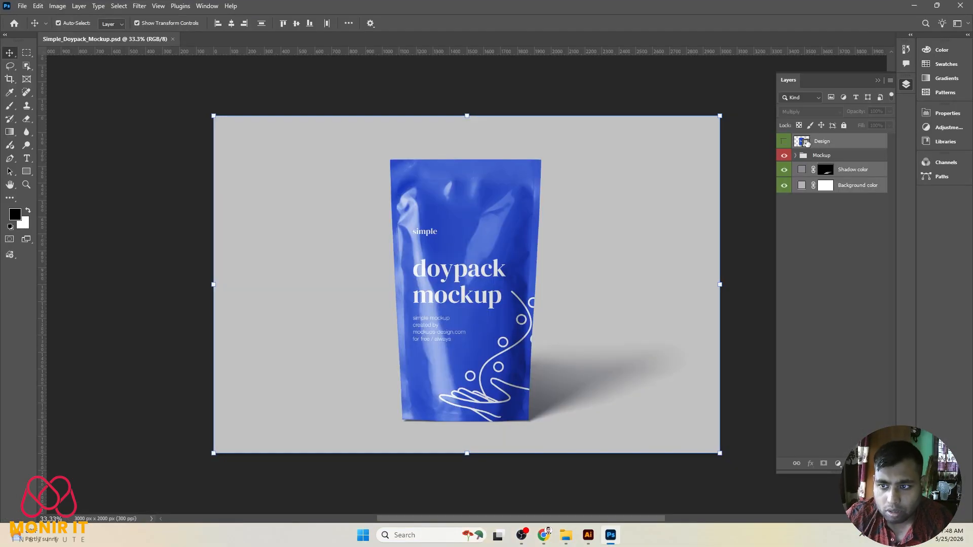
Open the Design smart object and place the Pouch image from the Desktop over the blue artwork, covering its whole canvas
double_click(806, 142)
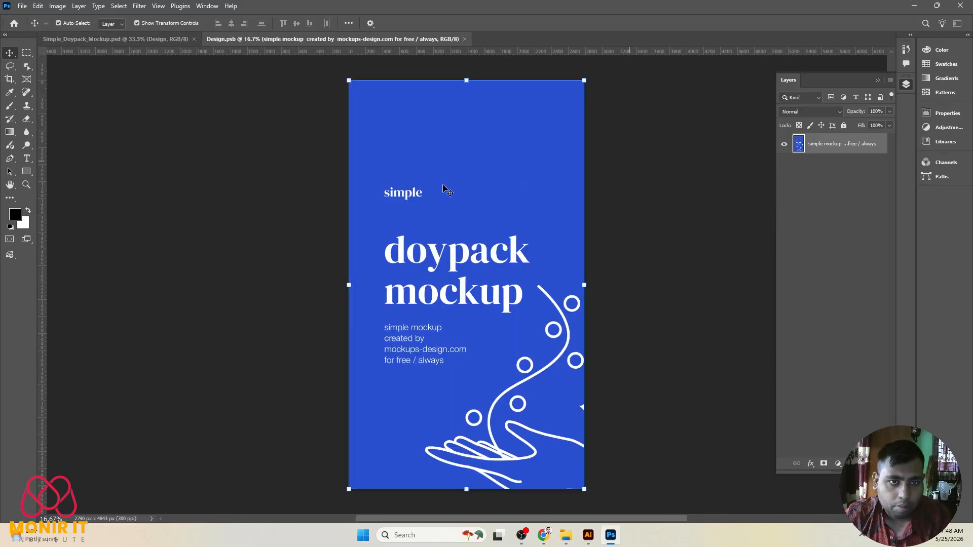
mouse_move(578, 541)
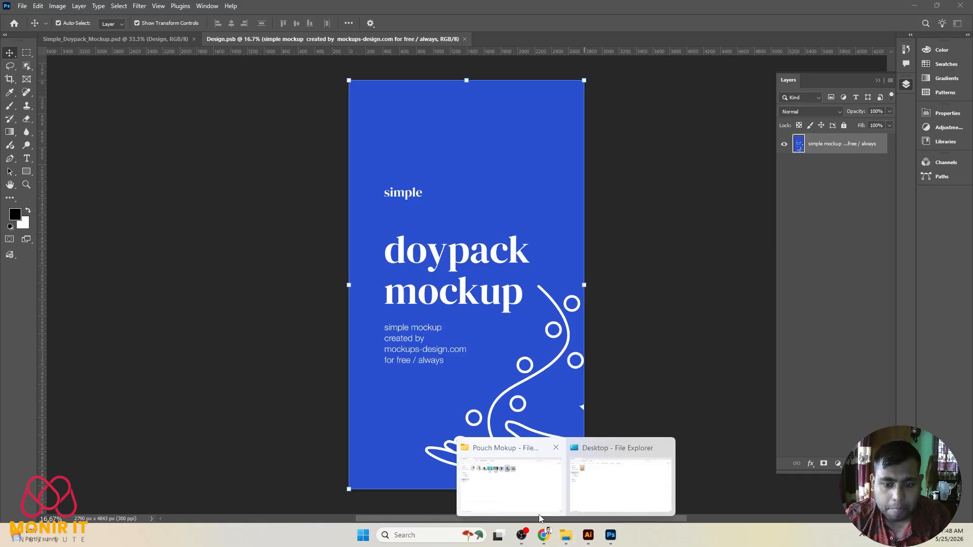
click(512, 482)
click(48, 146)
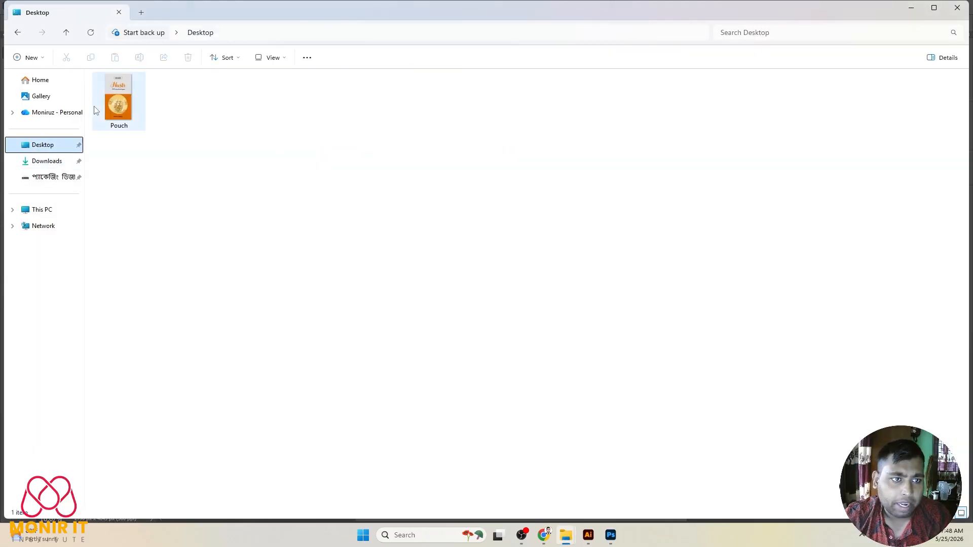
drag(119, 100, 519, 272)
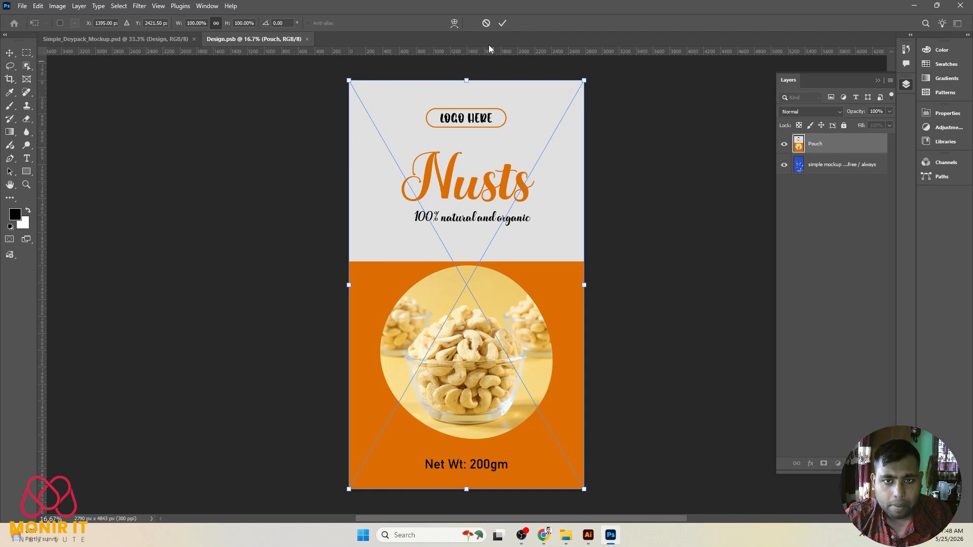
click(503, 23)
Save and close the Design smart object to update the pouch artwork in the mockup
key(ctrl+s)
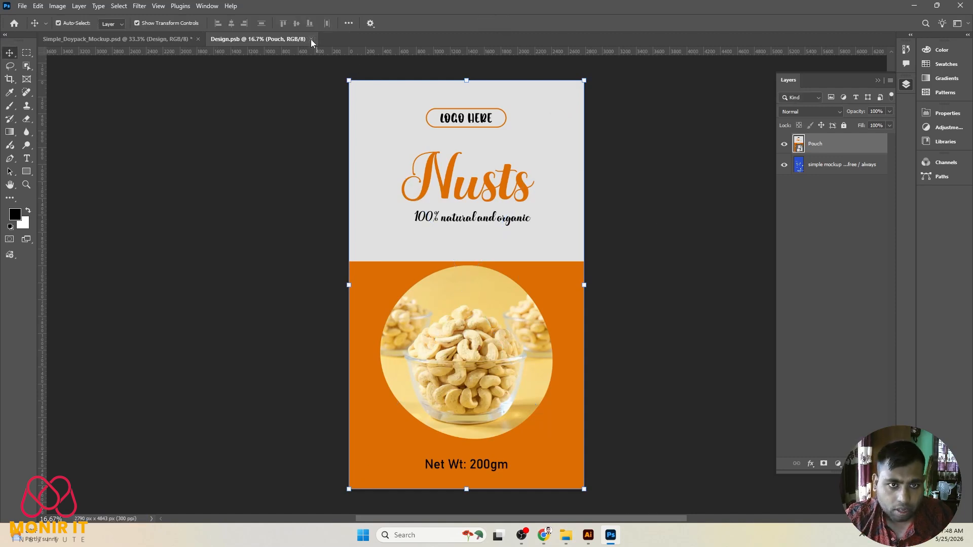
click(312, 39)
scroll(565, 308, up, 2)
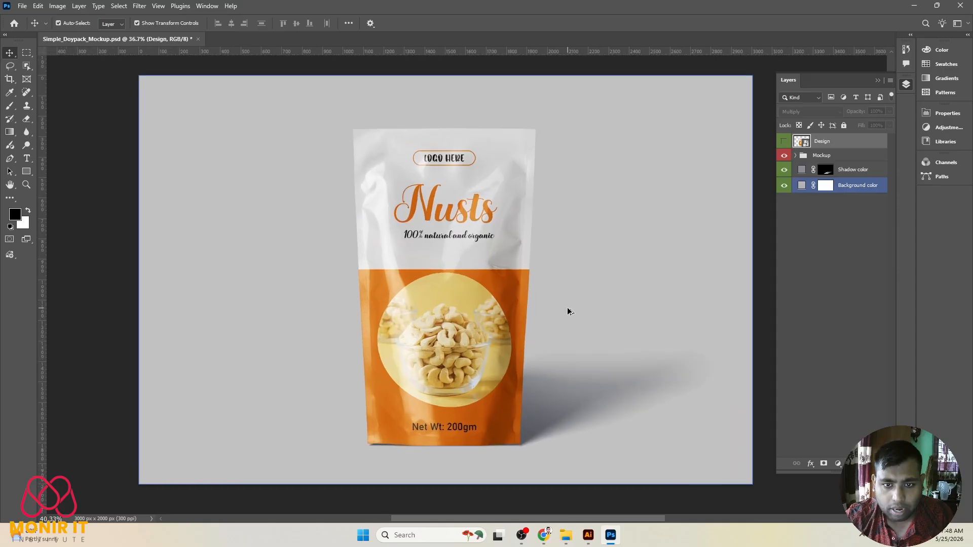
scroll(566, 308, down, 1)
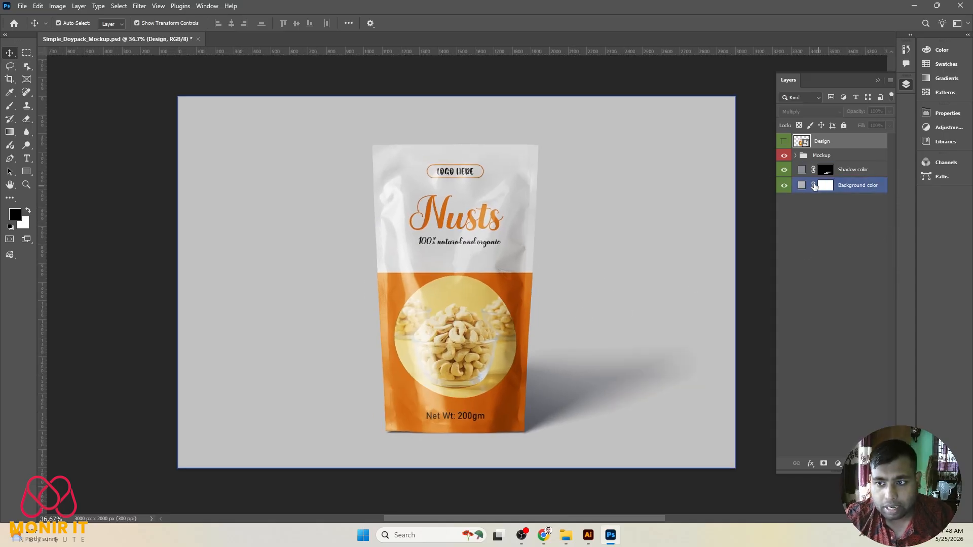
Hide and reshow the Shadow color and Background color layers to examine what each one contributes to the mockup
click(793, 171)
click(785, 170)
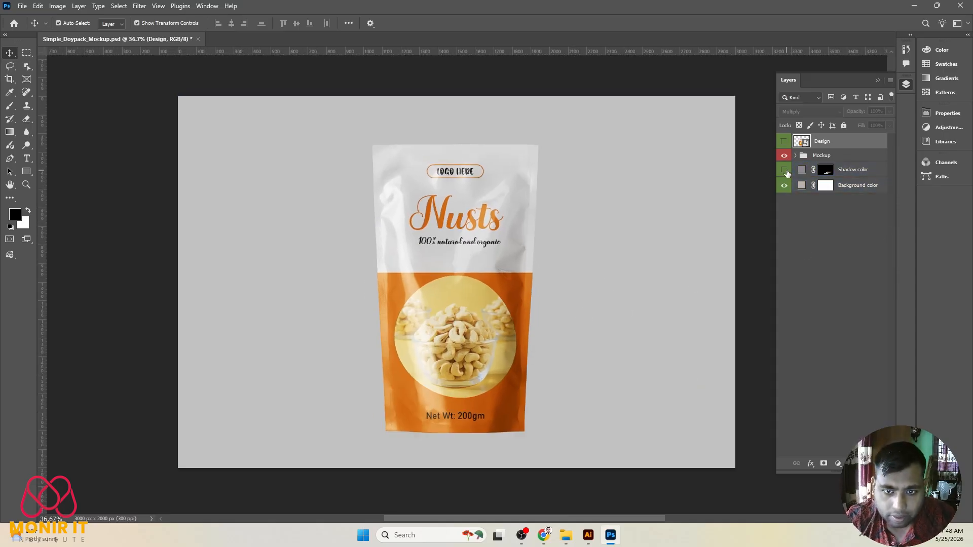
click(784, 169)
click(784, 188)
click(784, 188)
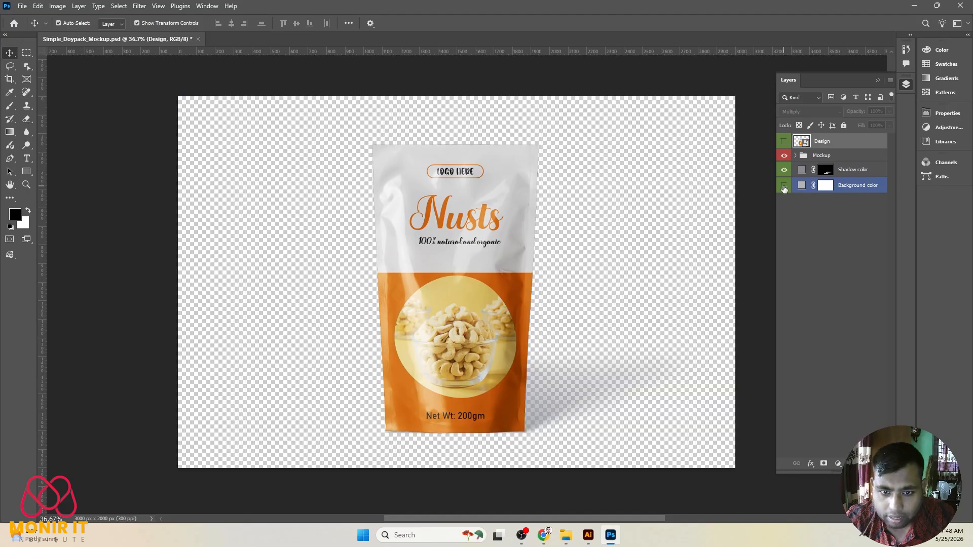
click(784, 188)
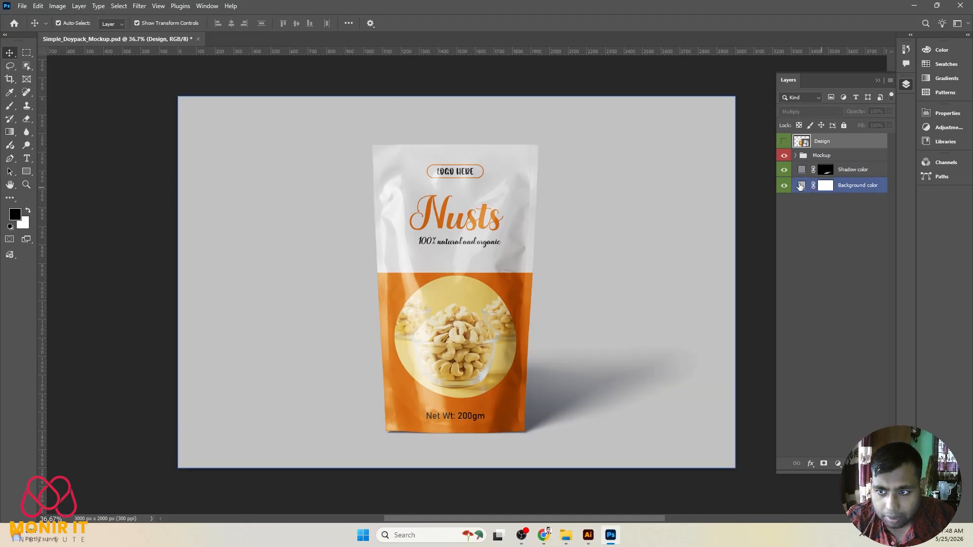
Set the Background color fill layer to white (ffffff)
double_click(800, 186)
drag(607, 182, 556, 100)
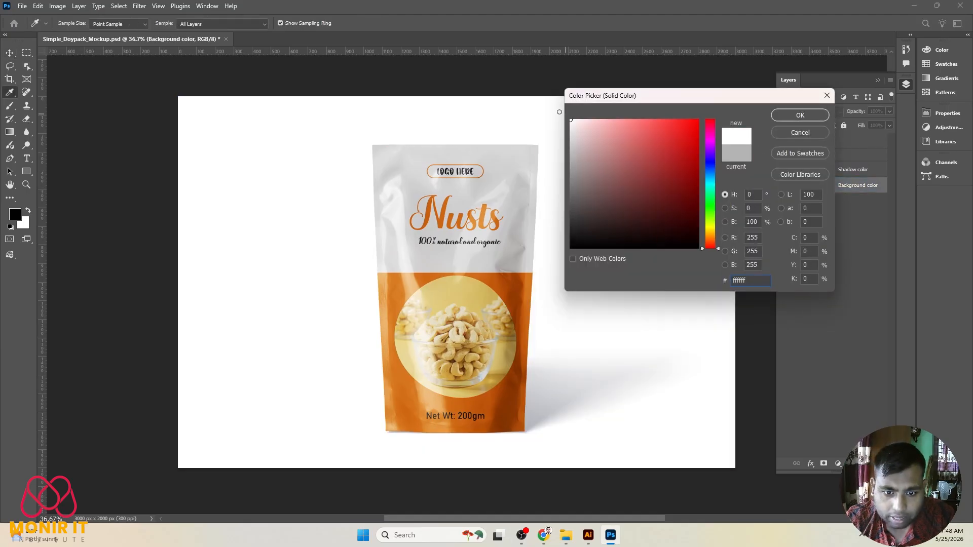
click(792, 116)
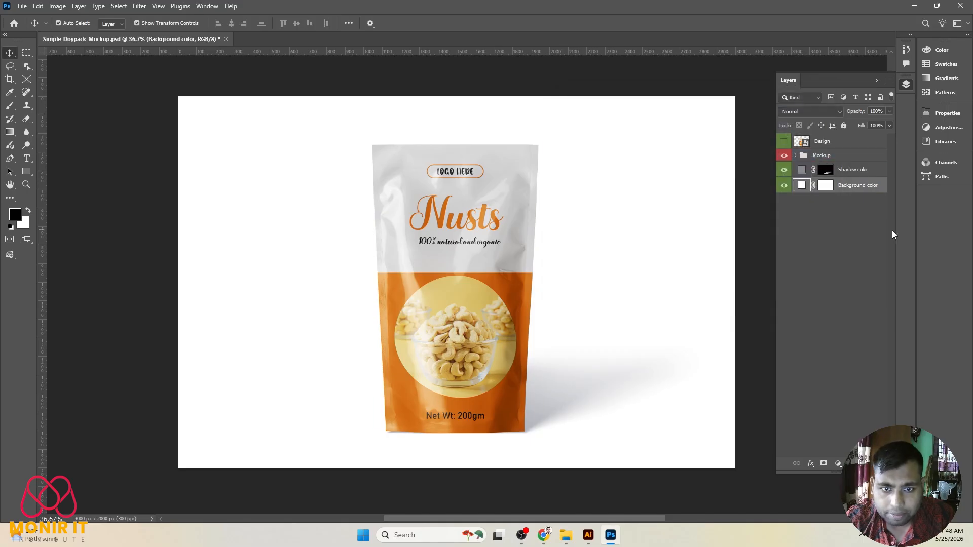
click(813, 172)
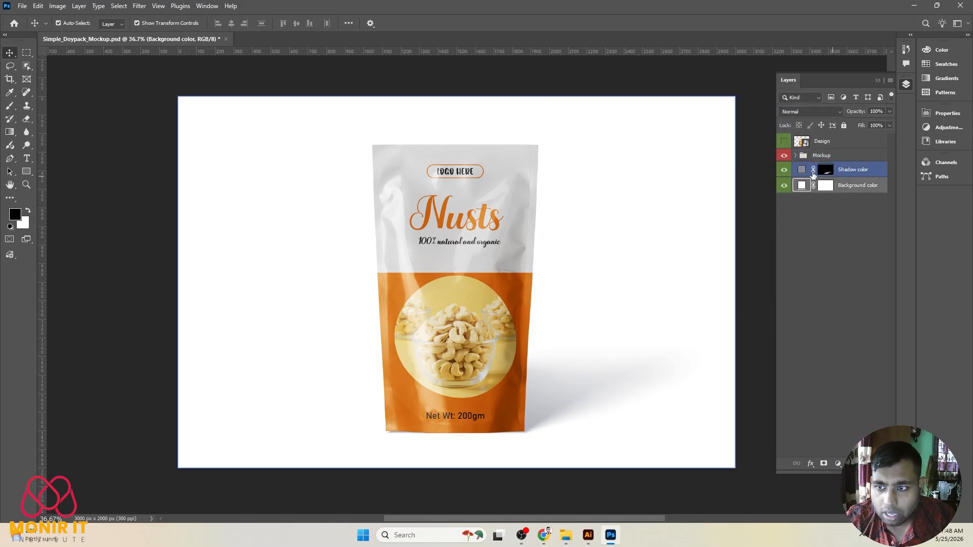
click(799, 157)
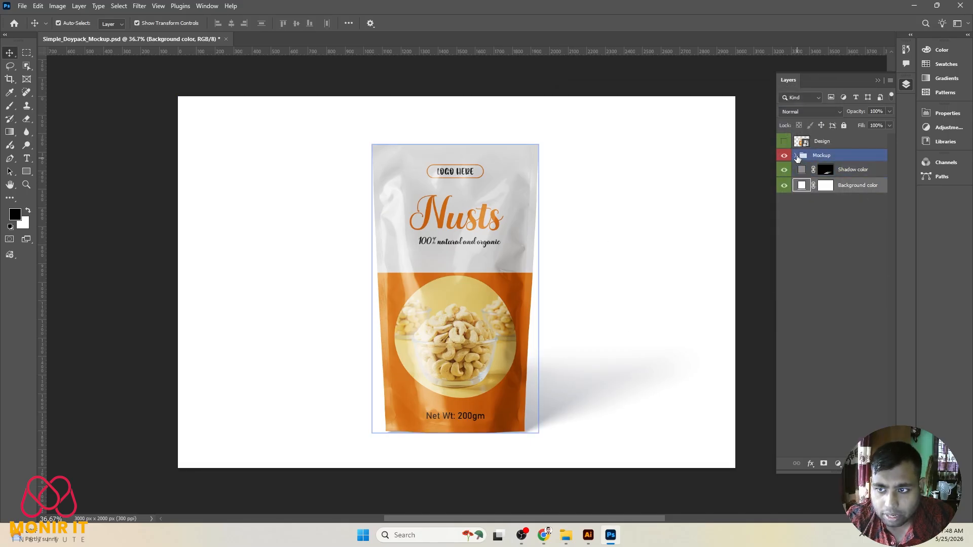
click(797, 155)
click(797, 156)
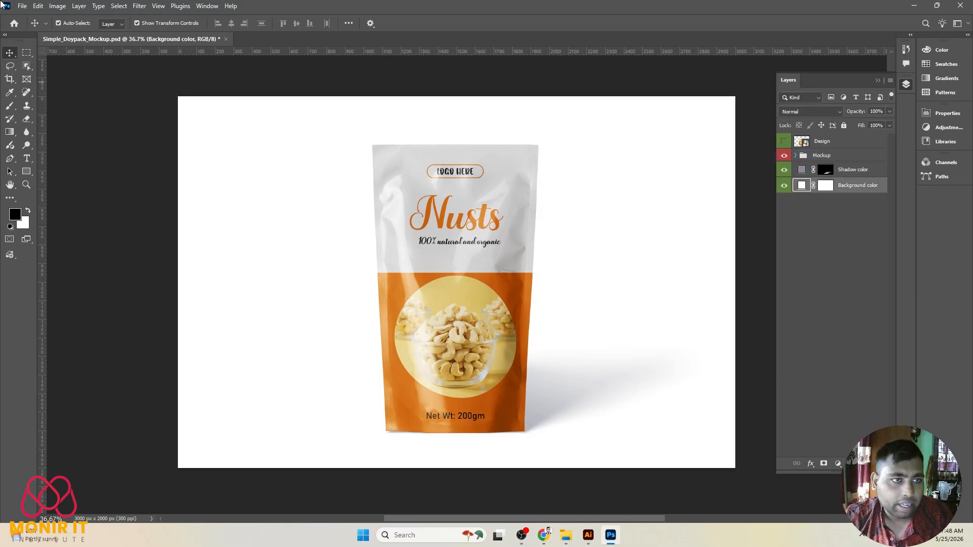
Export the mockup to the Desktop as a 3000 x 2000 px JPG at quality 7, named Simple_Doypack_Mockup
click(22, 7)
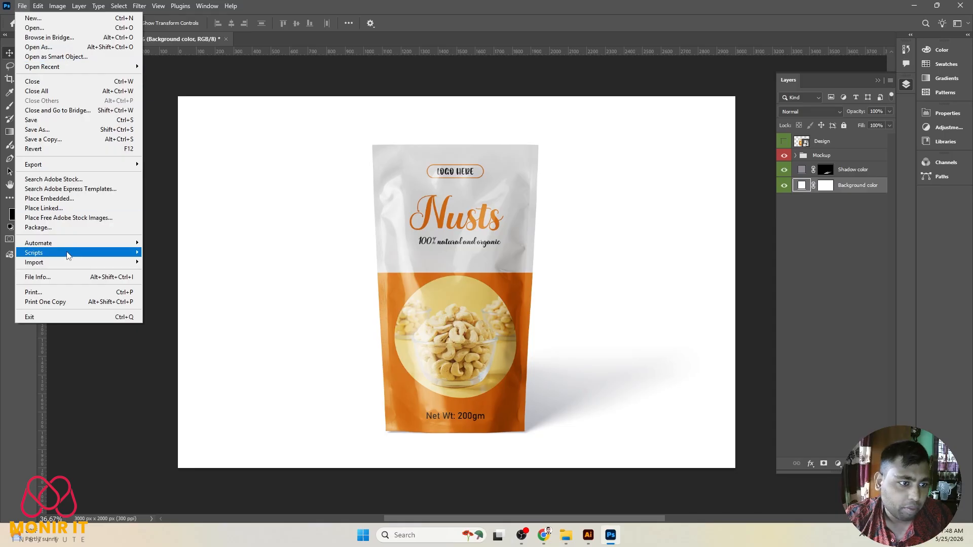
mouse_move(69, 166)
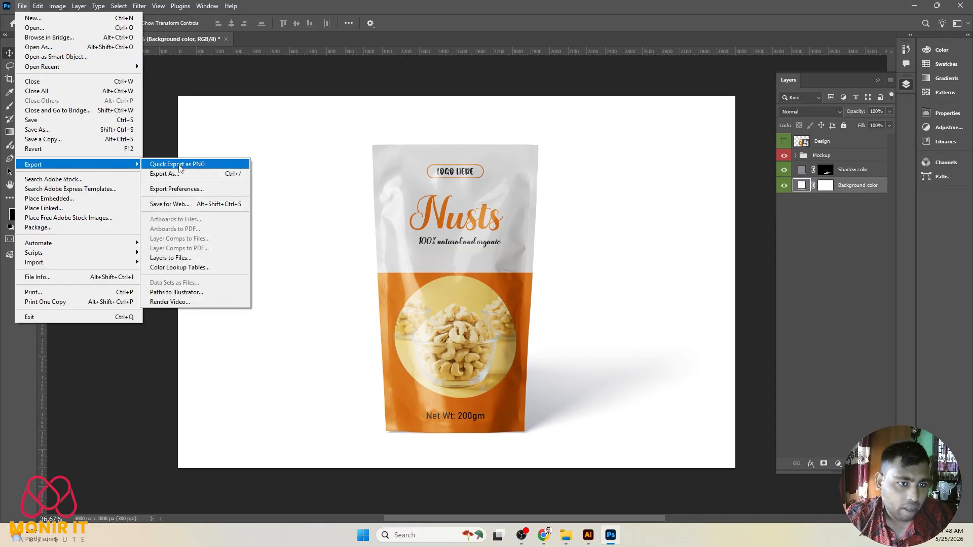
click(165, 174)
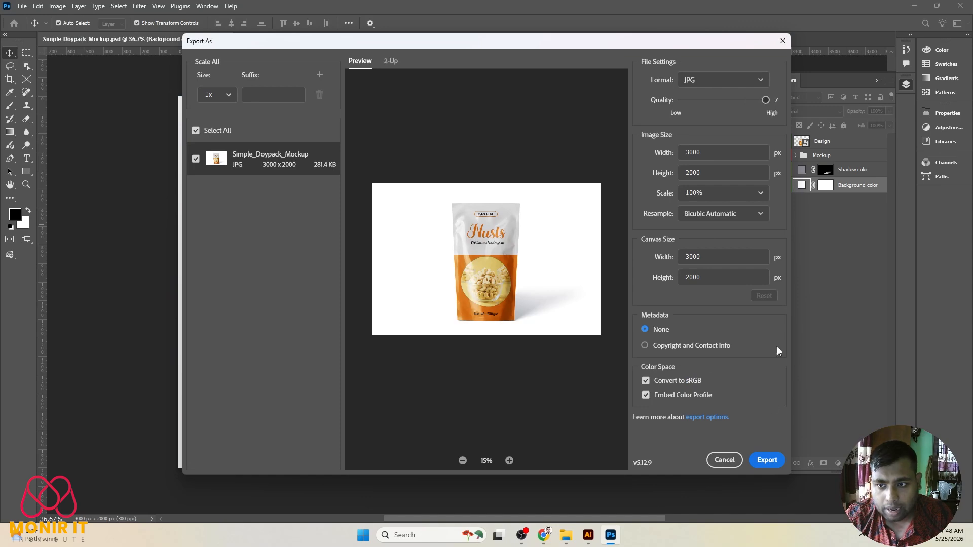
click(765, 460)
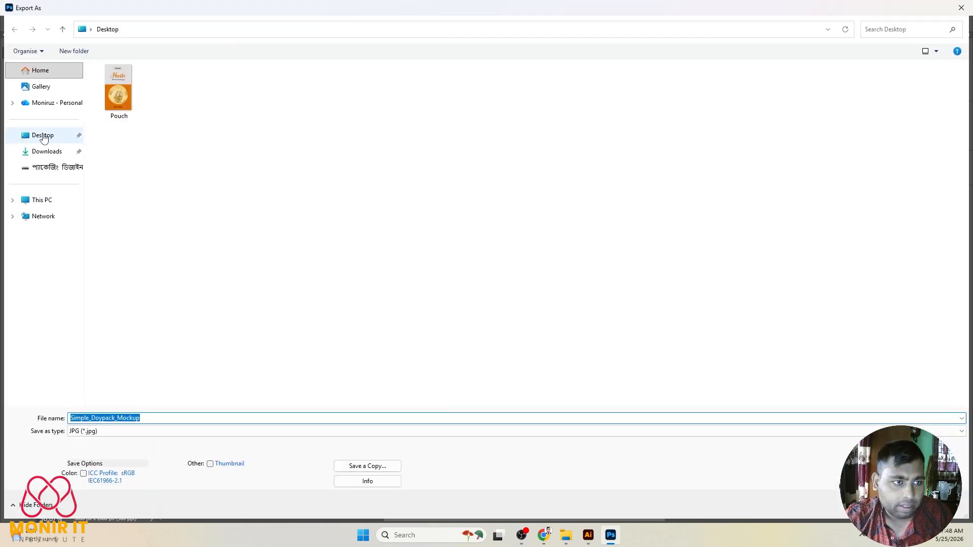
click(40, 135)
click(148, 417)
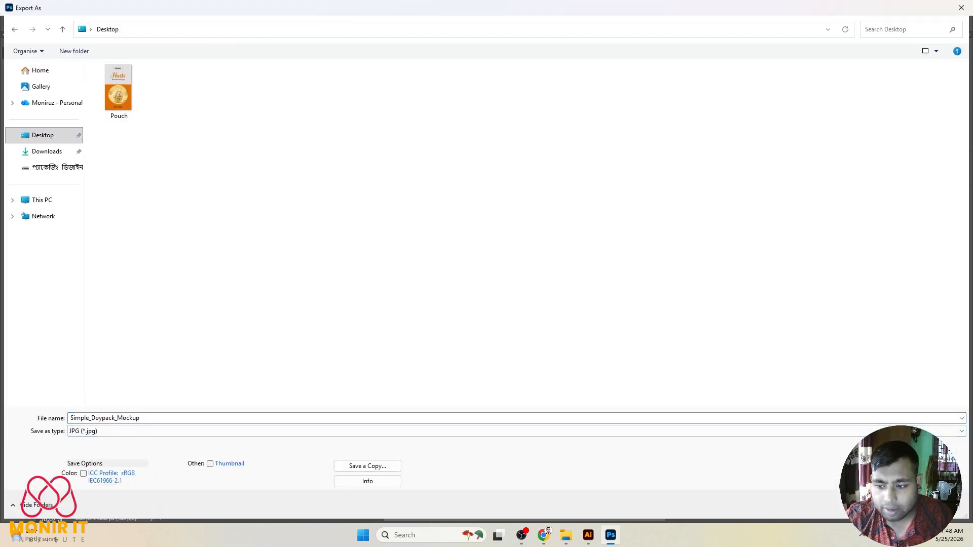
key(Return)
Switch to File Explorer, open the exported Simple_Doypack_Mockup image from the Desktop folder, and examine the finished pouch mockup
mouse_move(566, 535)
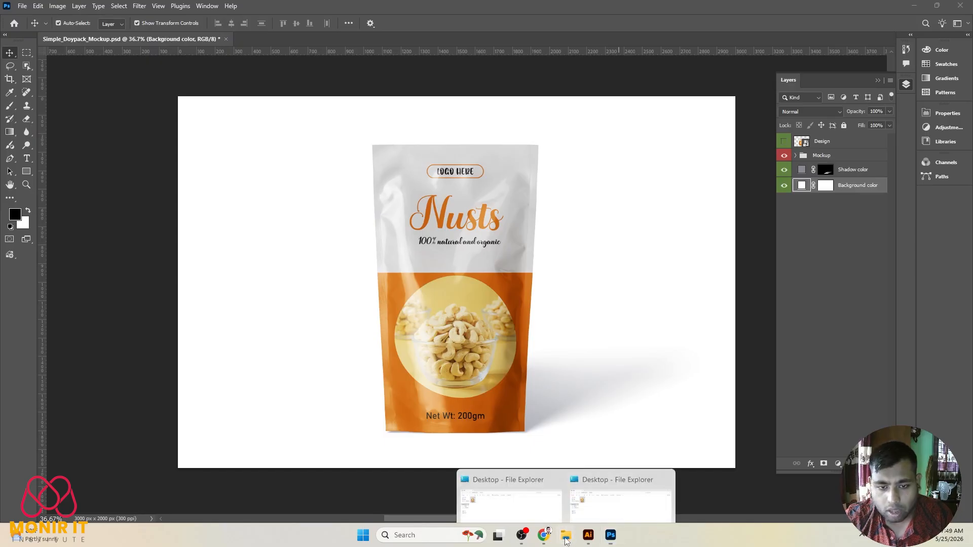
click(541, 505)
click(51, 147)
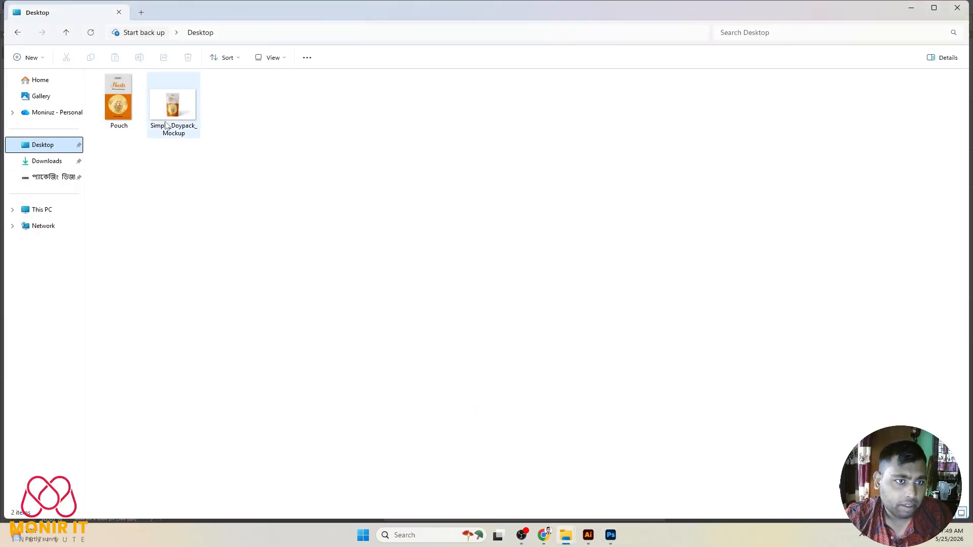
click(170, 116)
double_click(170, 117)
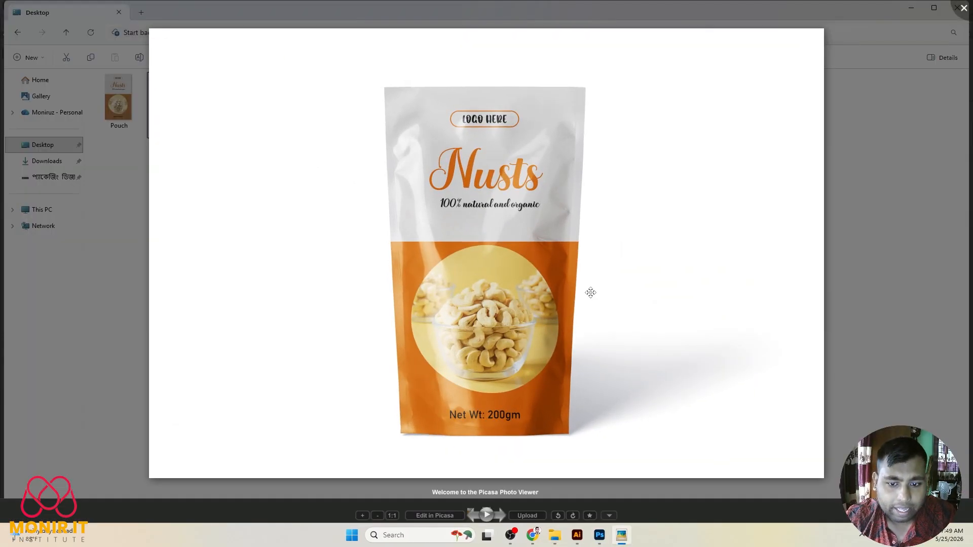
scroll(410, 212, up, 2)
scroll(655, 197, down, 2)
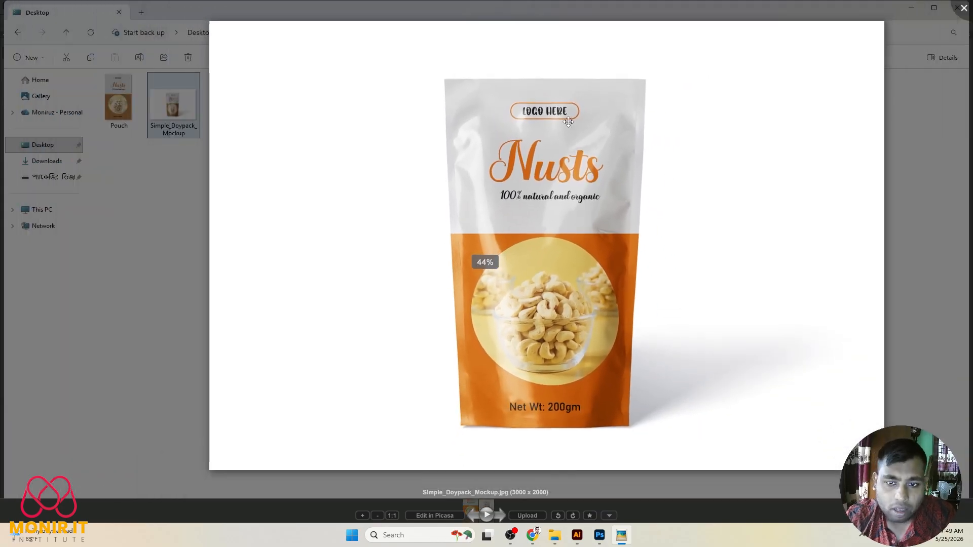
scroll(476, 180, down, 2)
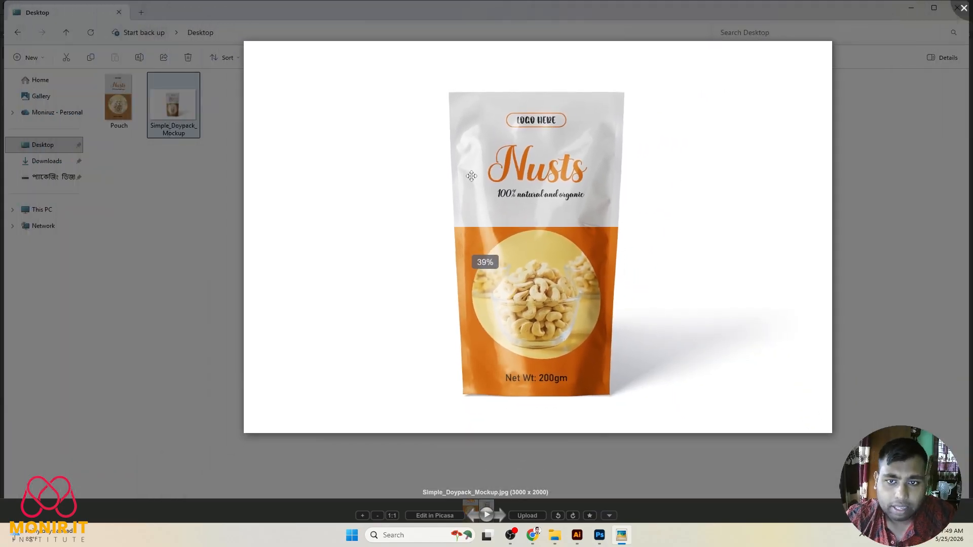
scroll(591, 199, up, 2)
scroll(591, 198, up, 1)
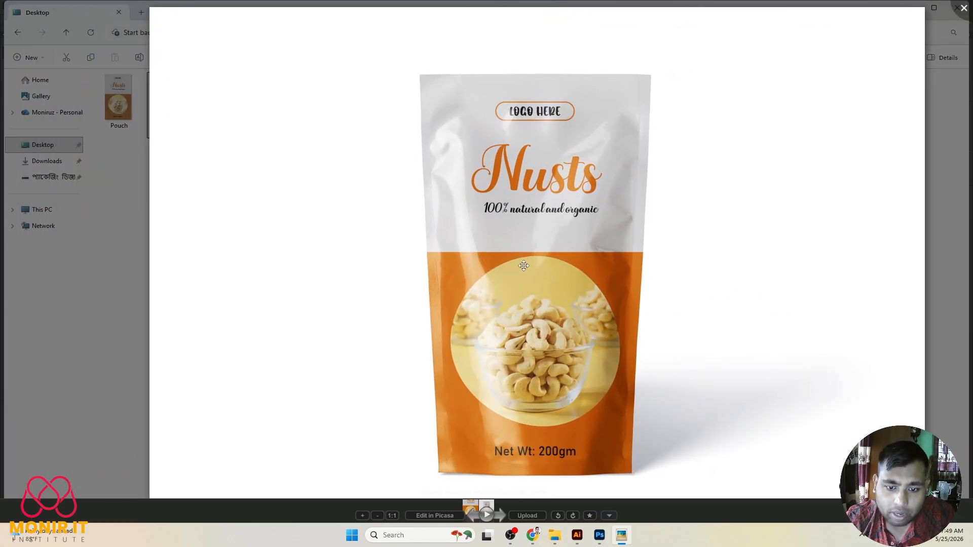
scroll(532, 240, down, 1)
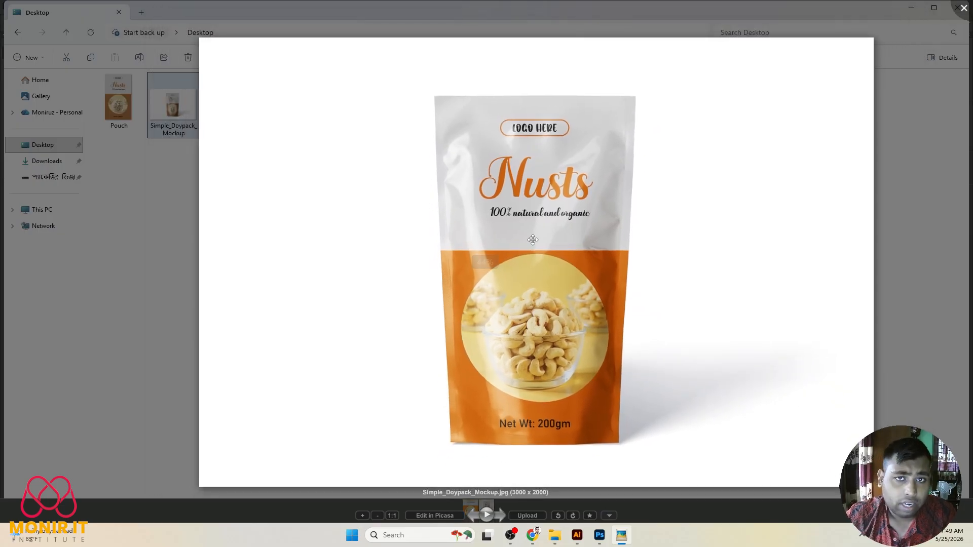